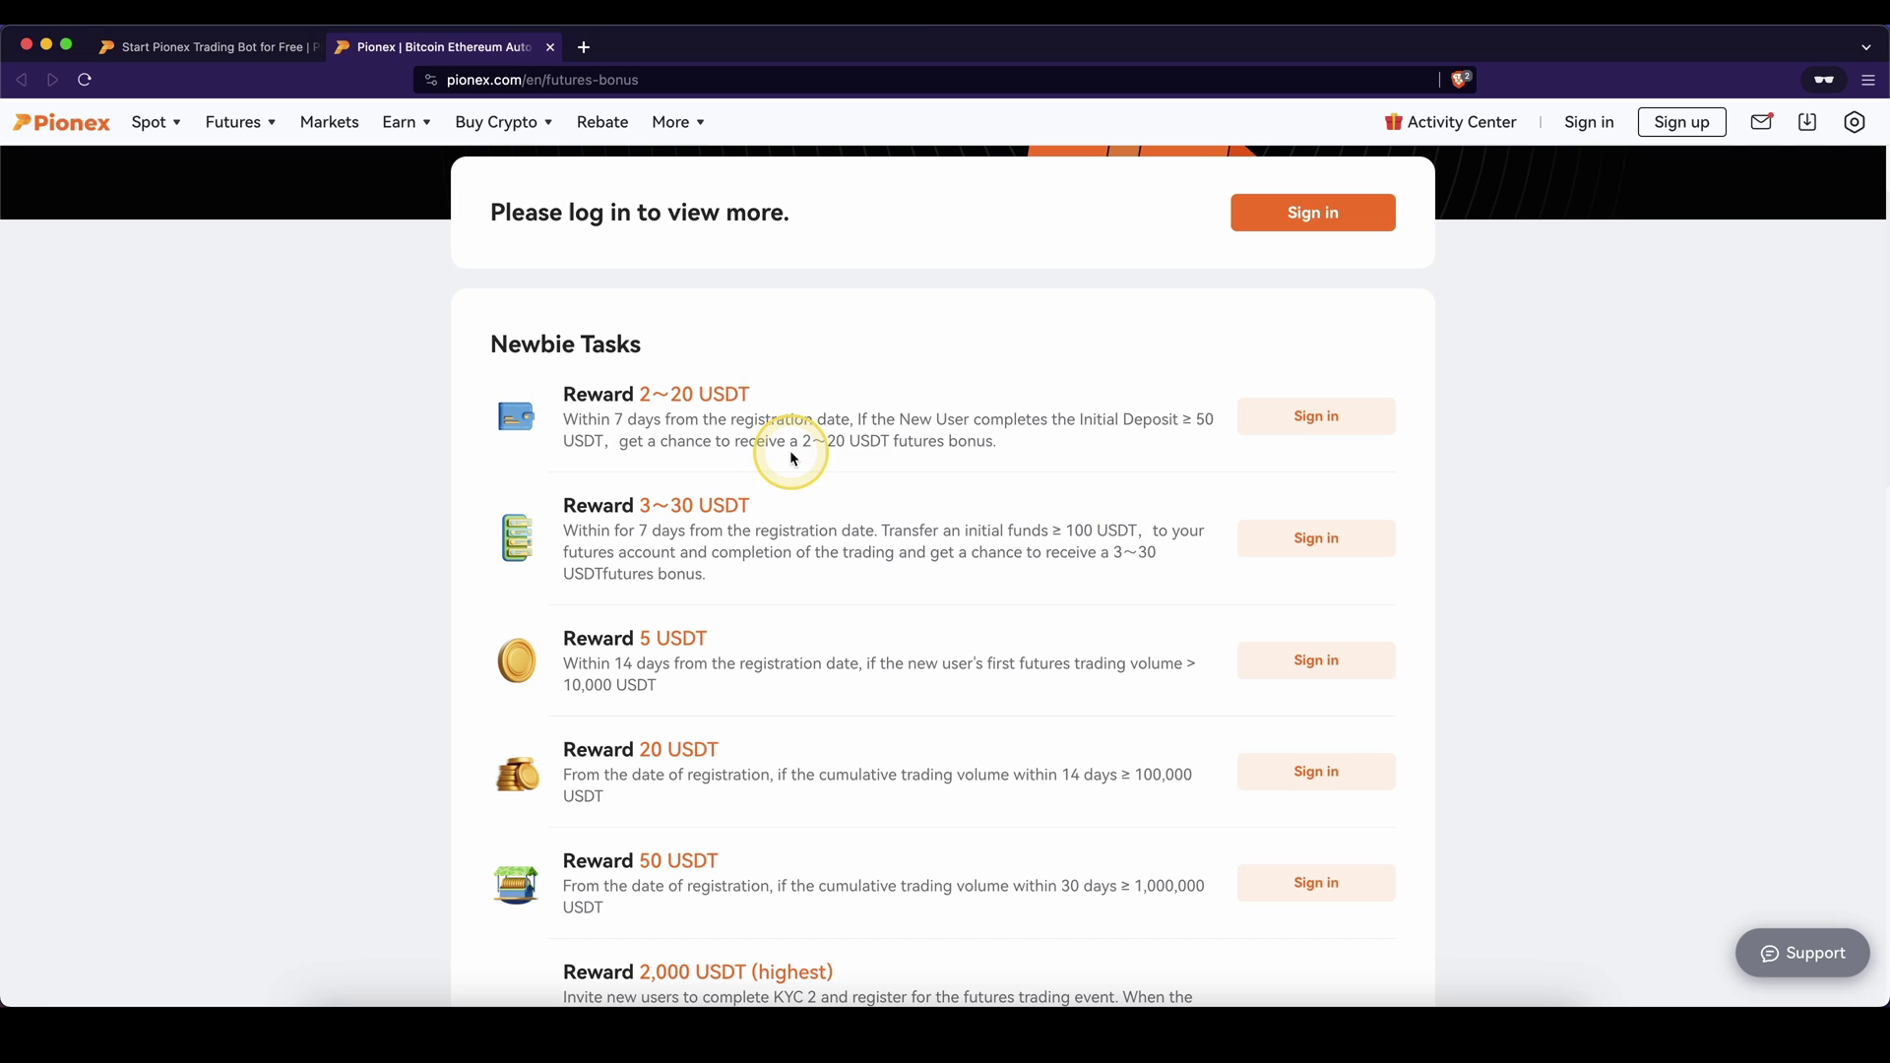
Step: Review the newbie reward tasks on the futures bonus page and the email sign-up form
left_click_drag(790, 452, 923, 456)
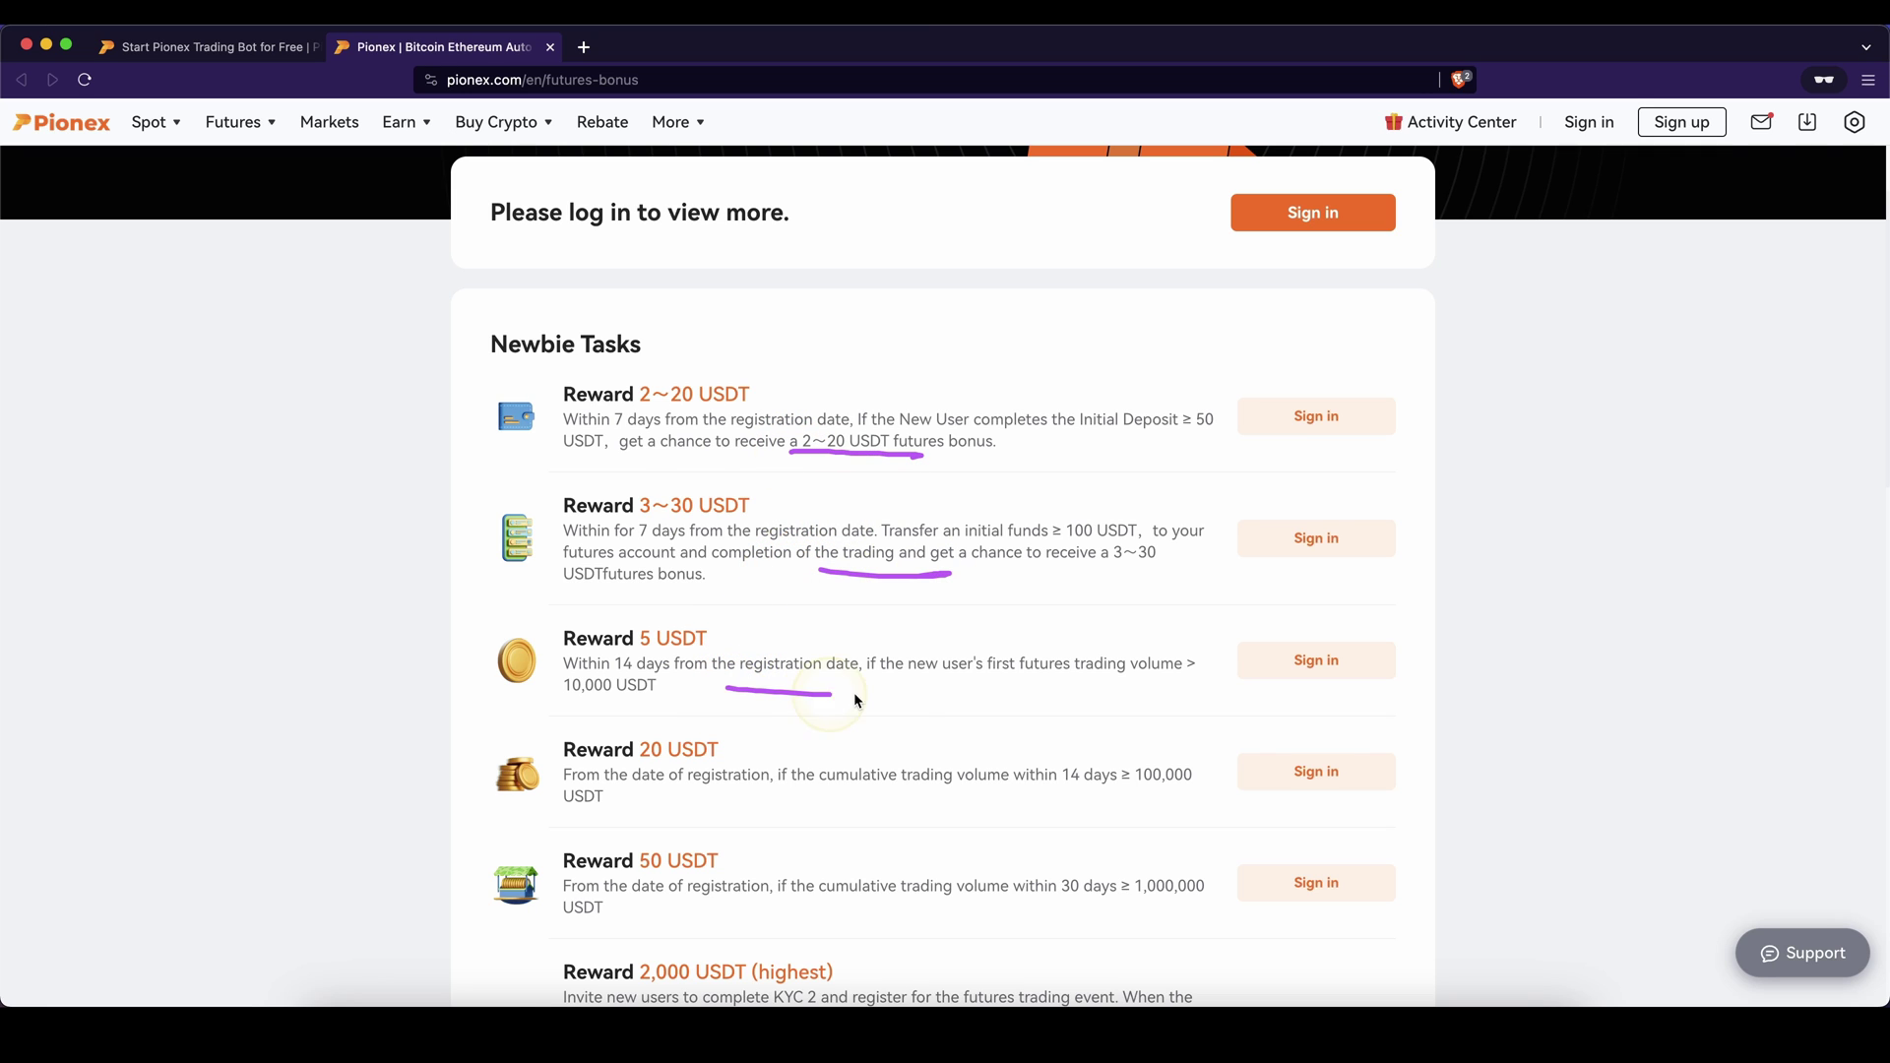
key("ctrl+shift+Tab")
left_click_drag(1221, 544, 1270, 535)
left_click(1009, 581)
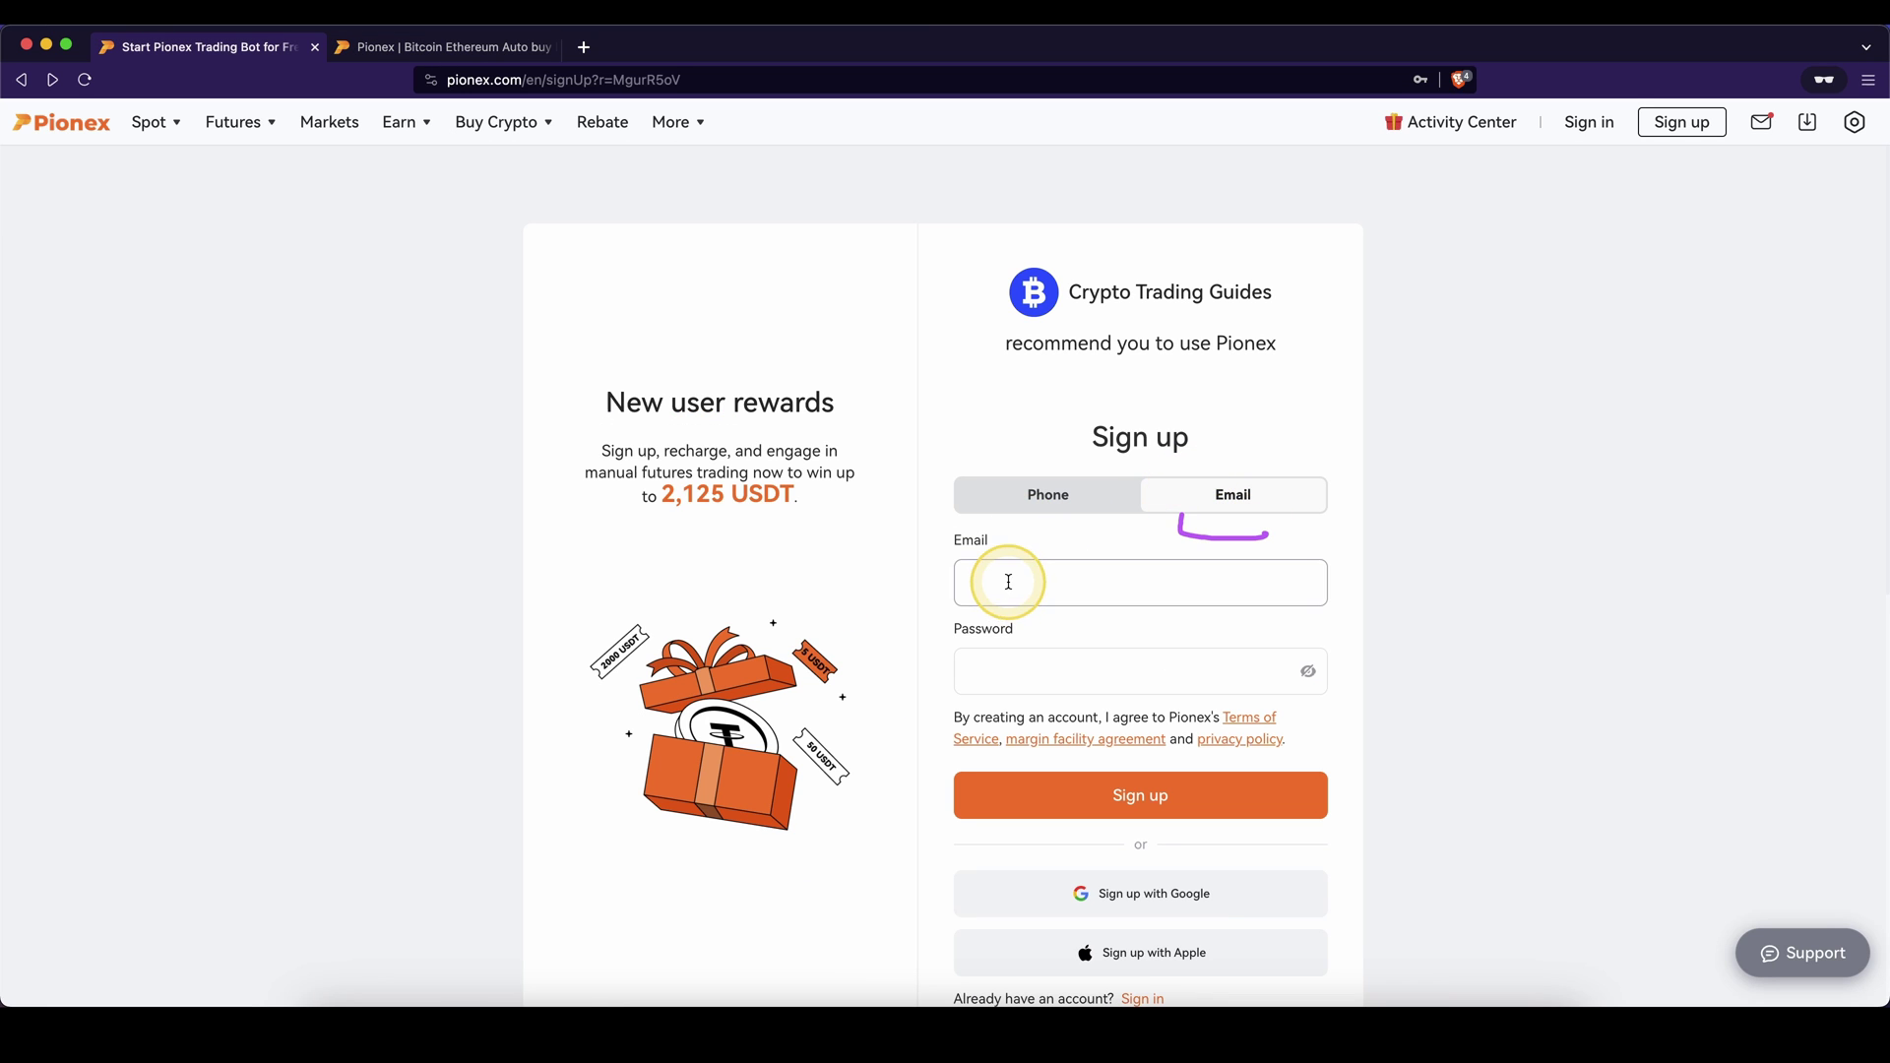
left_click_drag(999, 667, 1091, 677)
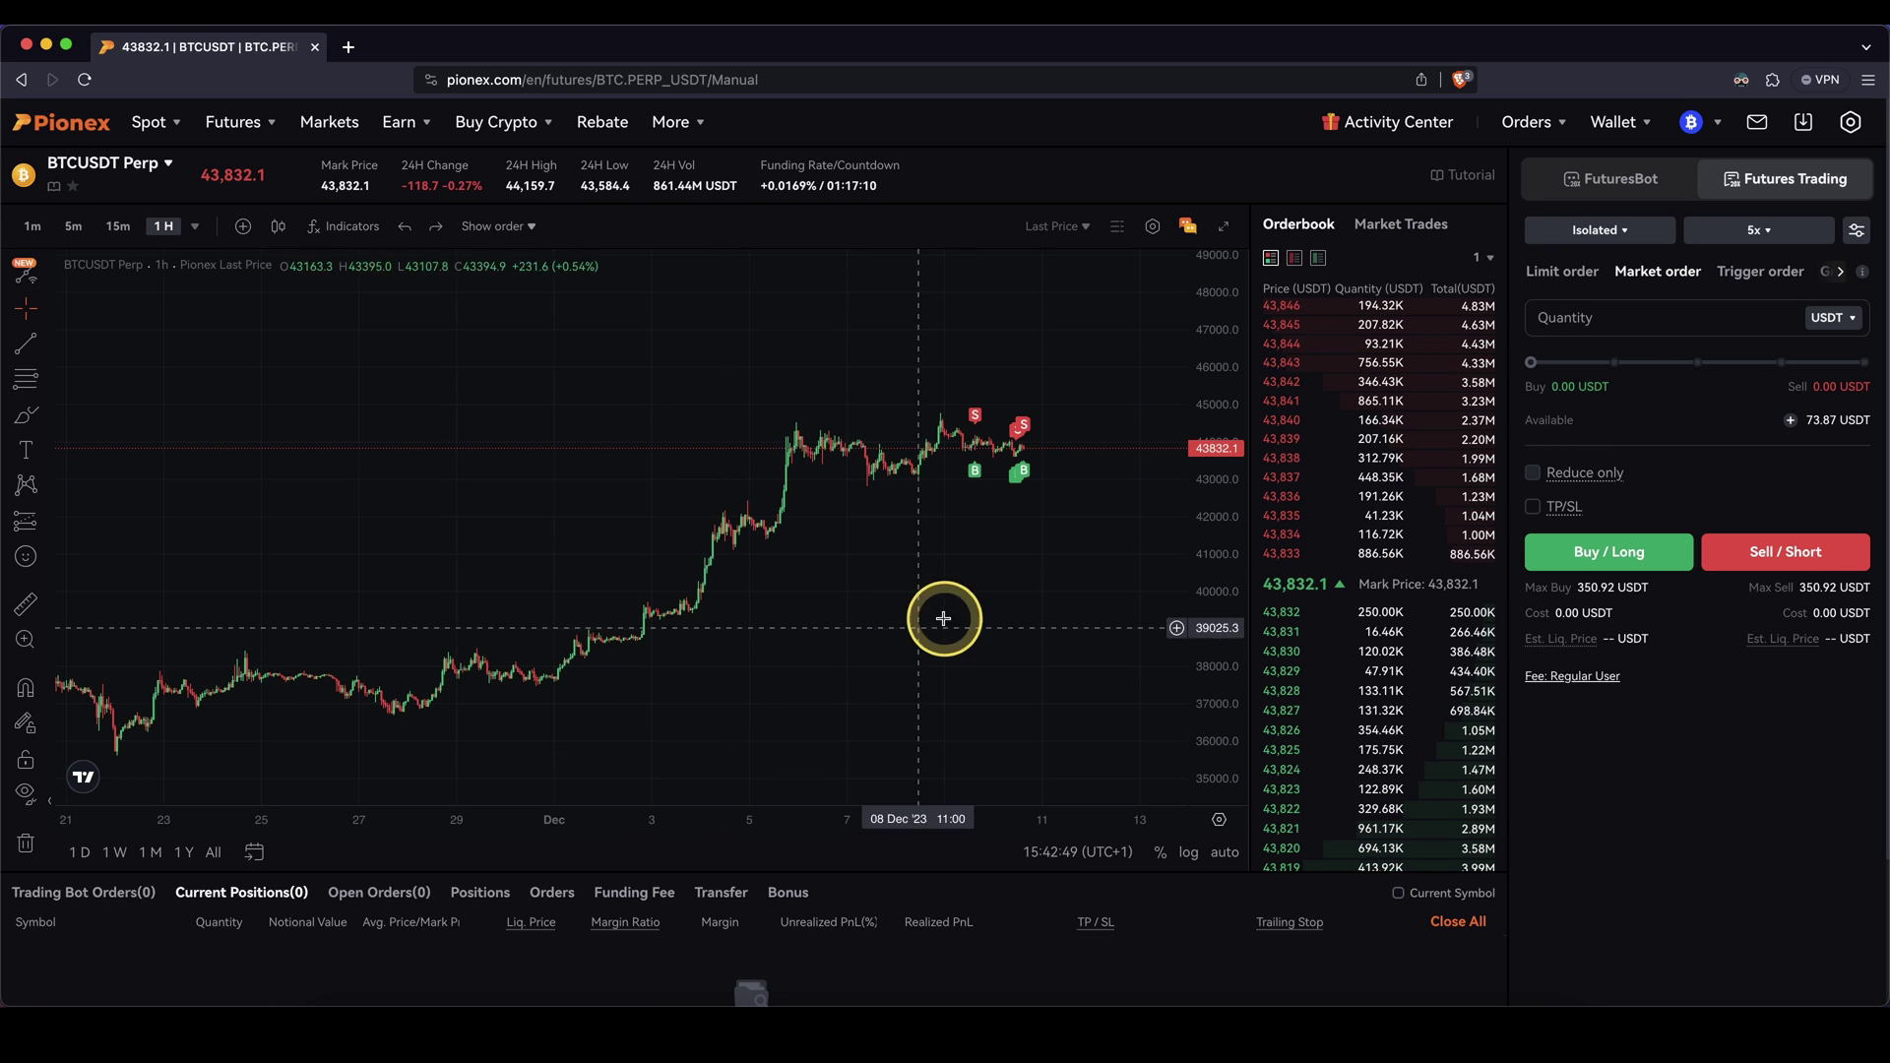
Step: Place and confirm a Buy/Long market order on BTCUSDT Perp with quantity at 86%, isolated 5x
left_click_drag(1529, 360, 1818, 360)
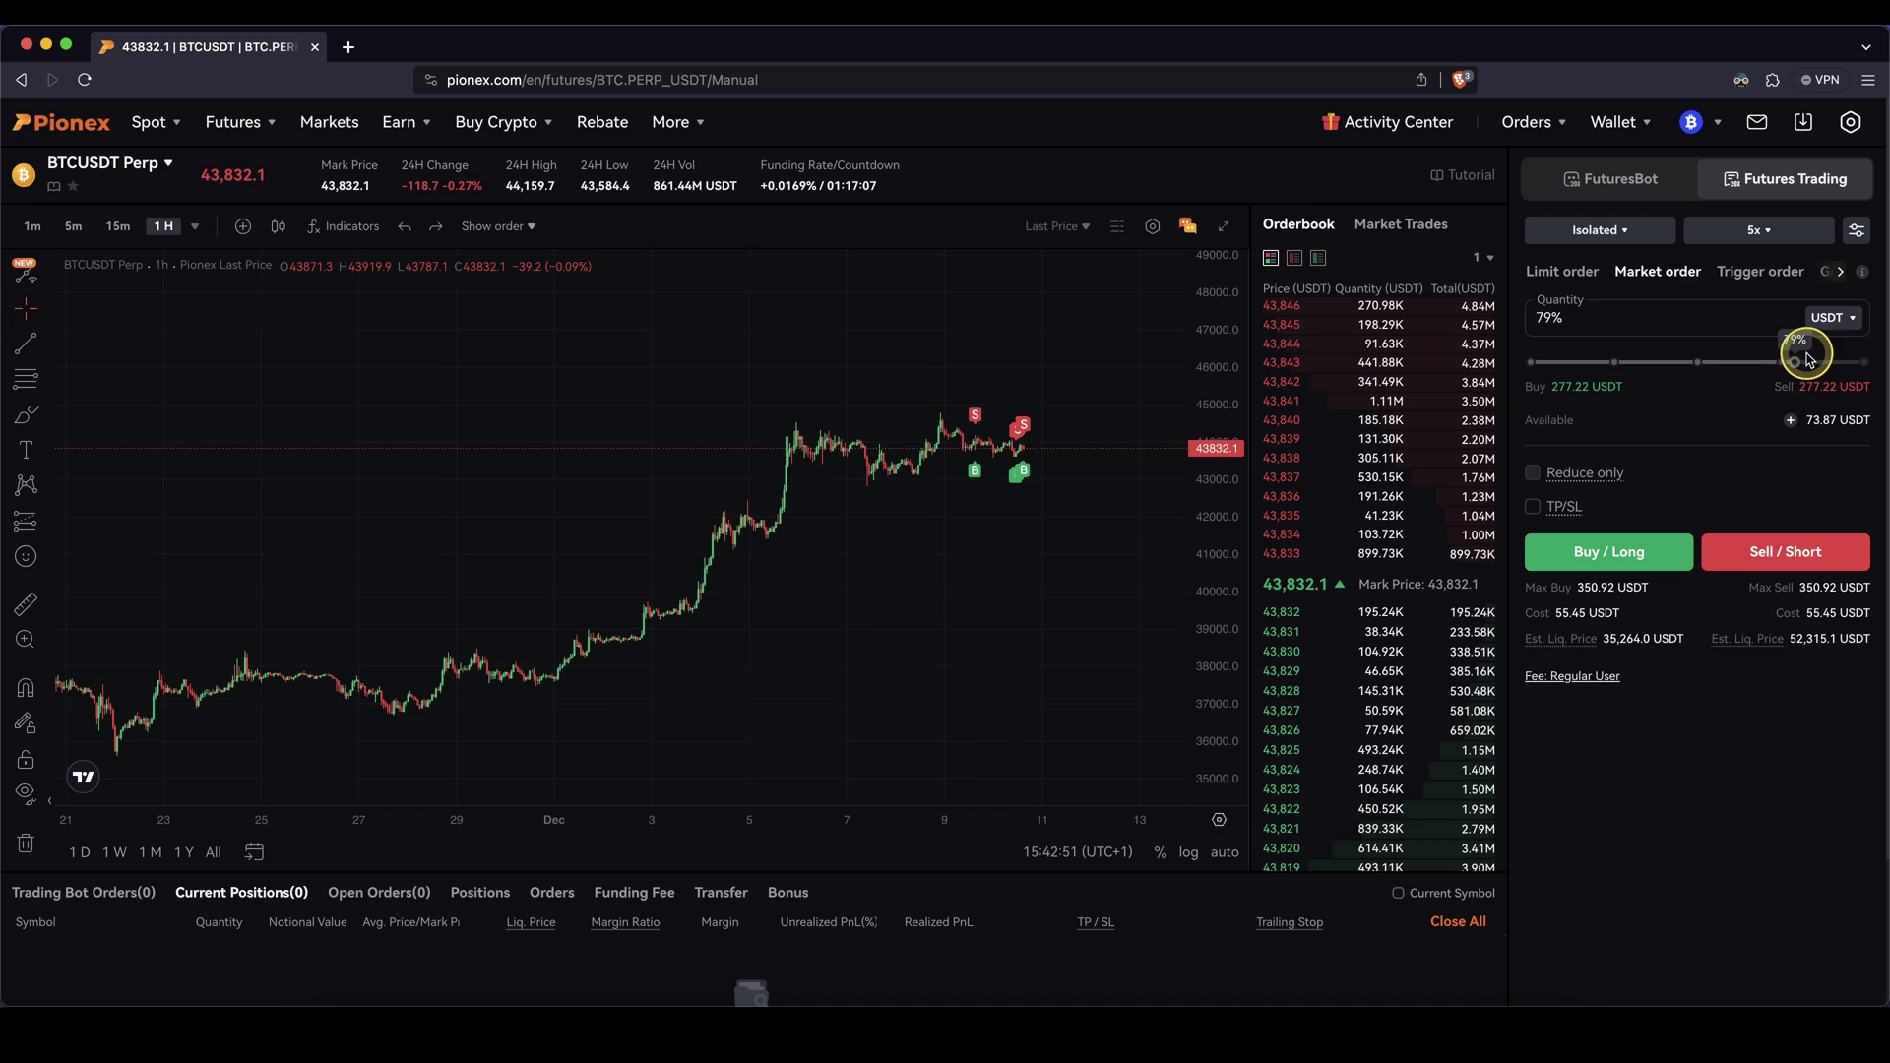
left_click(1608, 551)
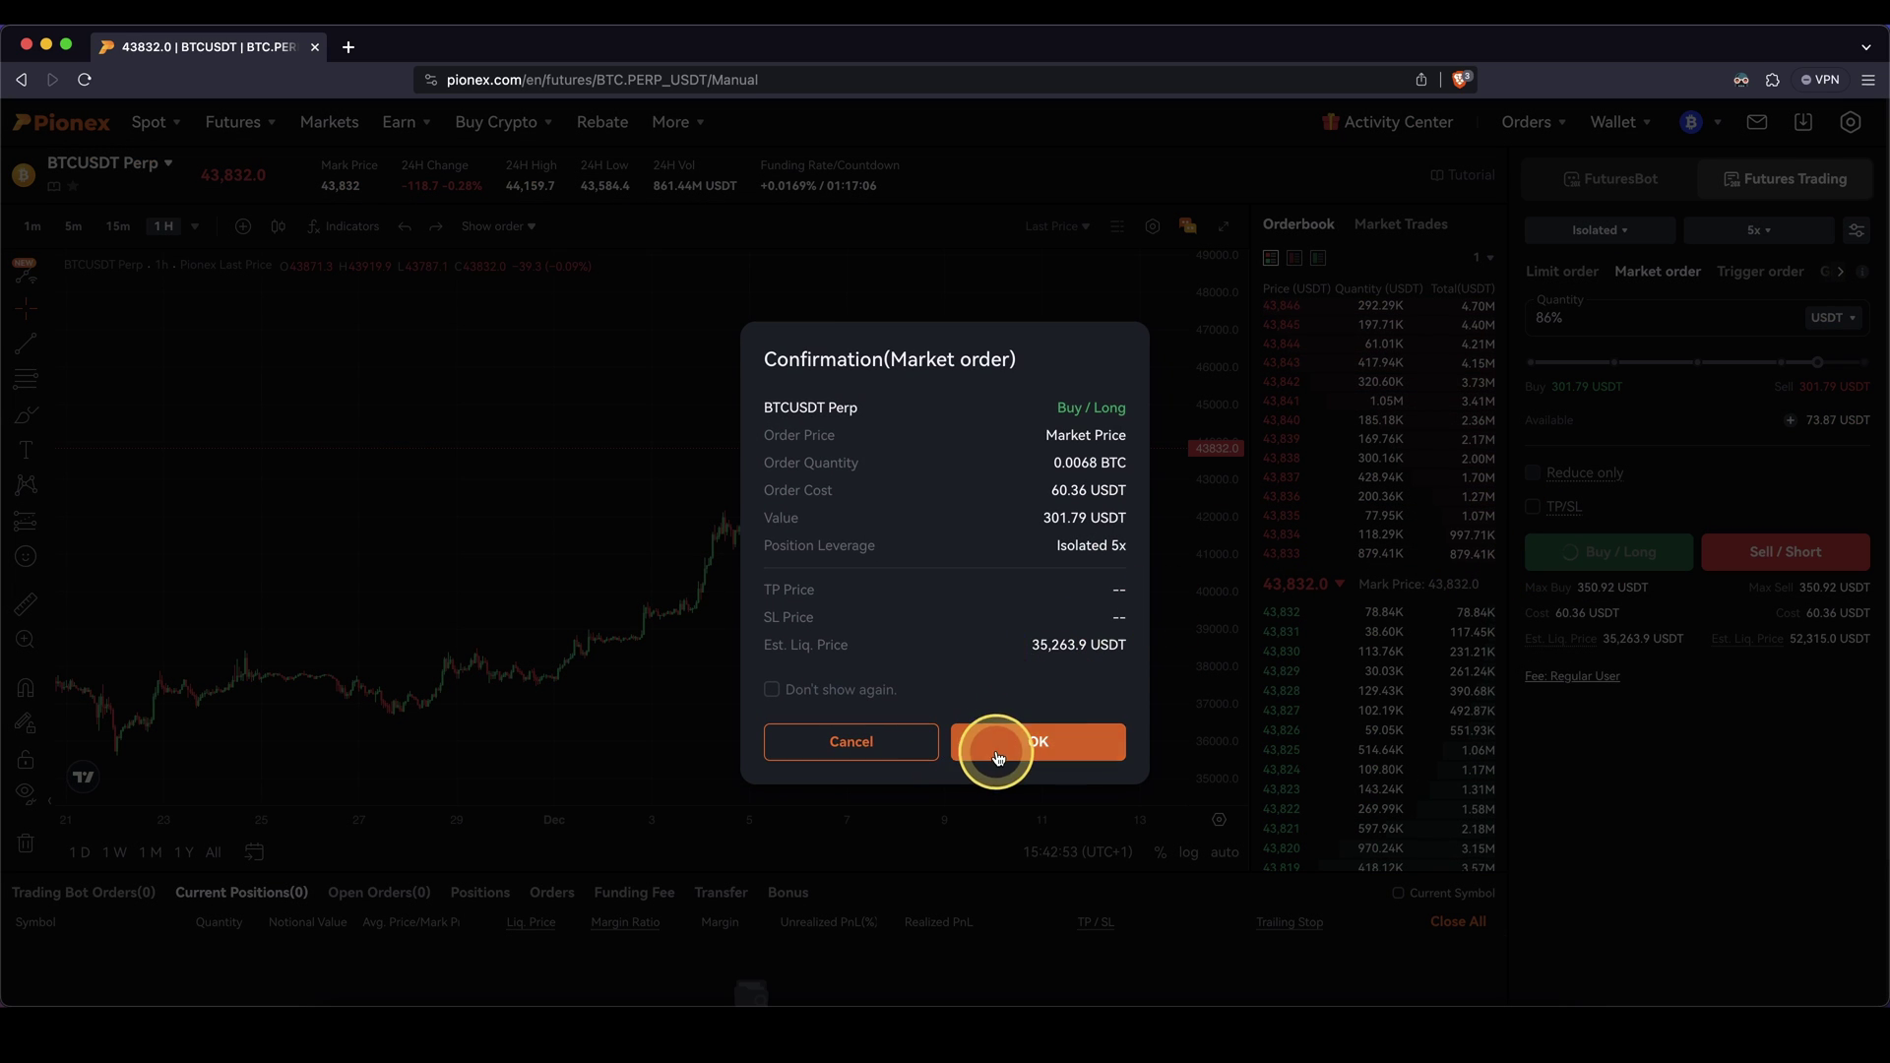
left_click(1002, 743)
Step: Examine the take-profit and stop-loss settings of the open BTCUSDT Perp position and leave them unset
left_click_drag(968, 532, 927, 517)
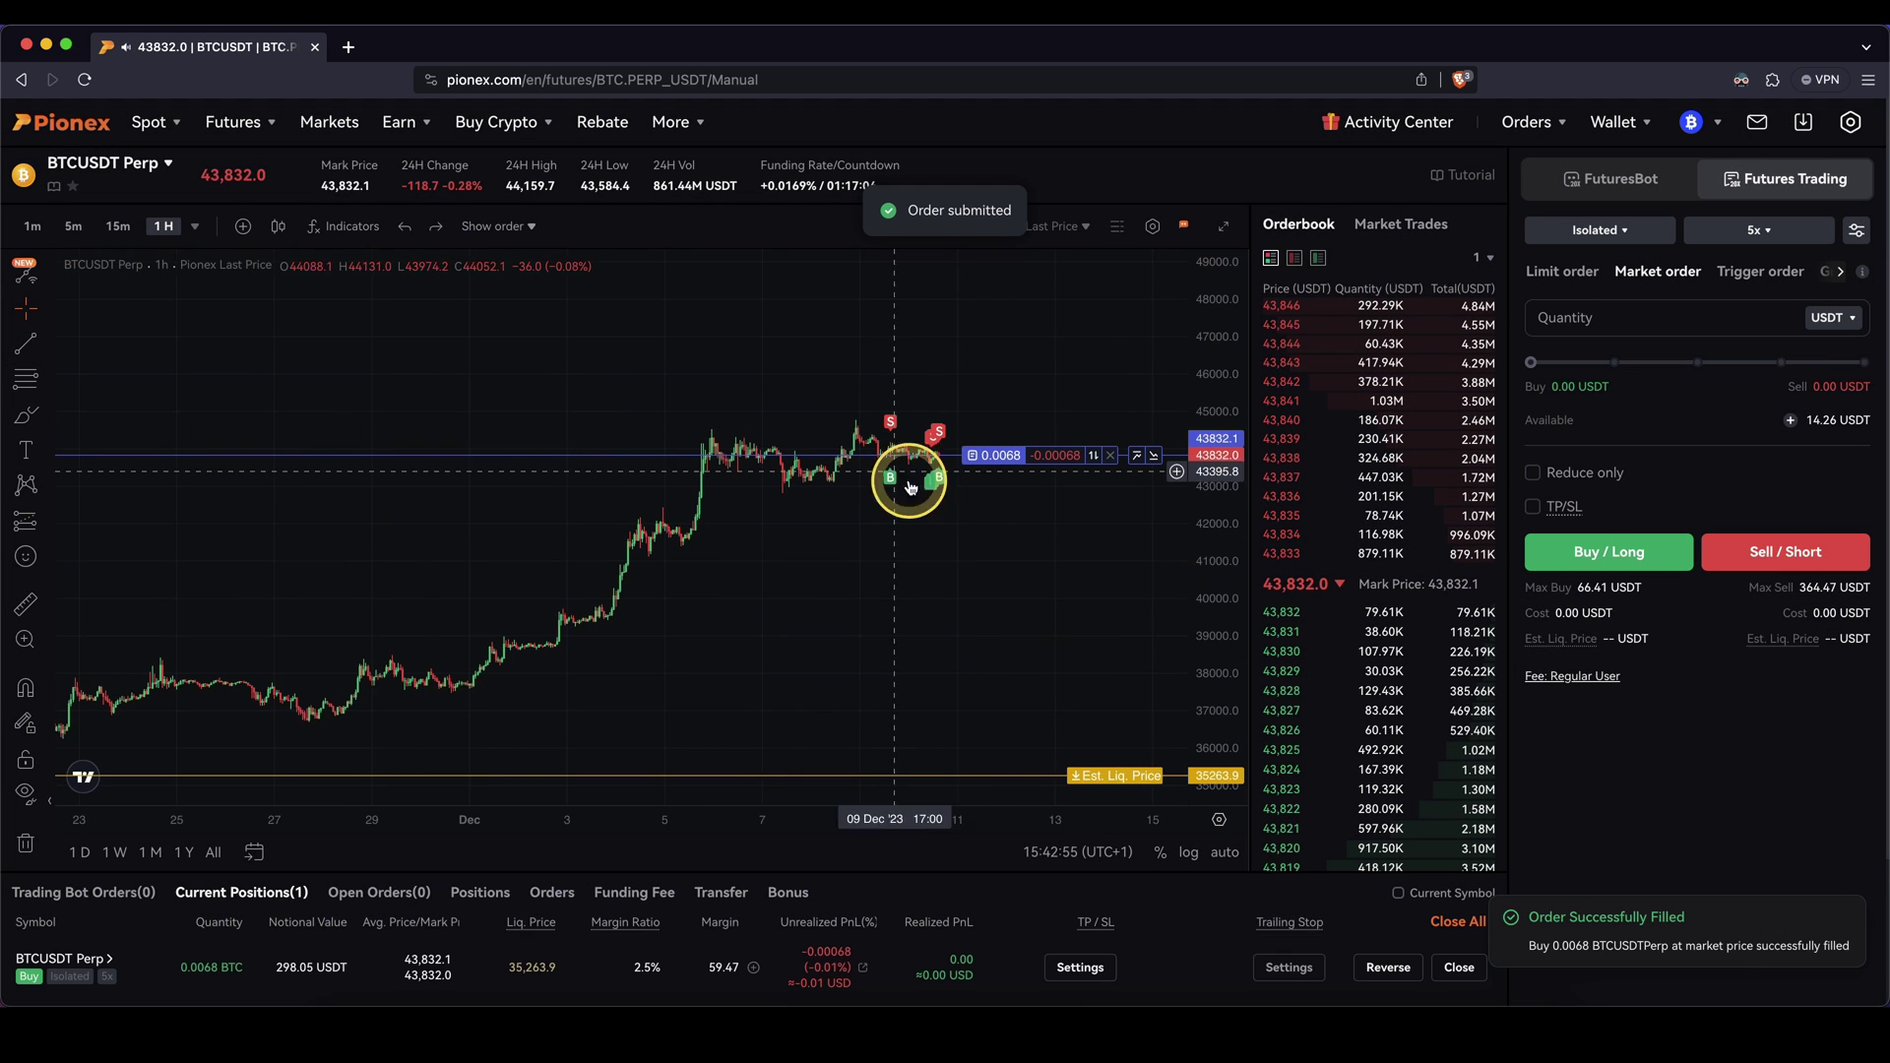
scroll(945, 498, "up", 3)
left_click_drag(1224, 574, 1232, 391)
left_click_drag(1094, 504, 1100, 519)
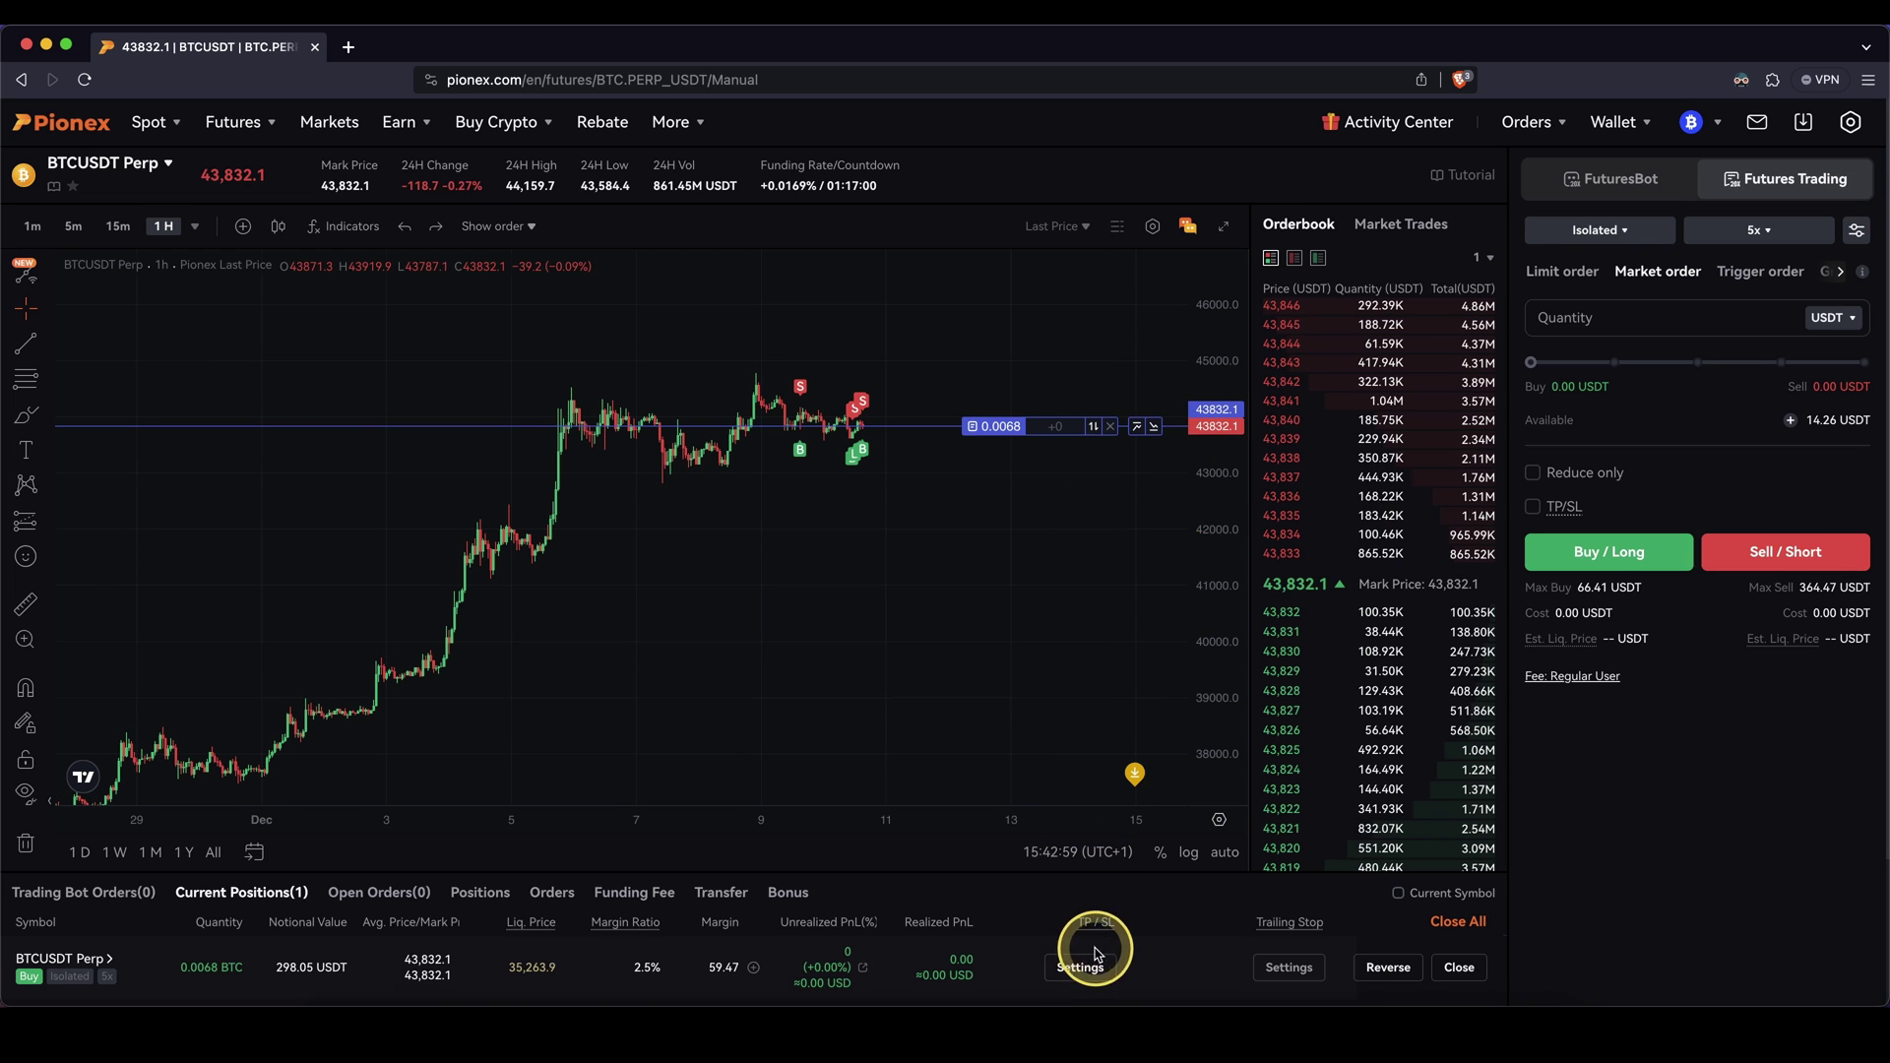
left_click(1050, 966)
left_click(915, 733)
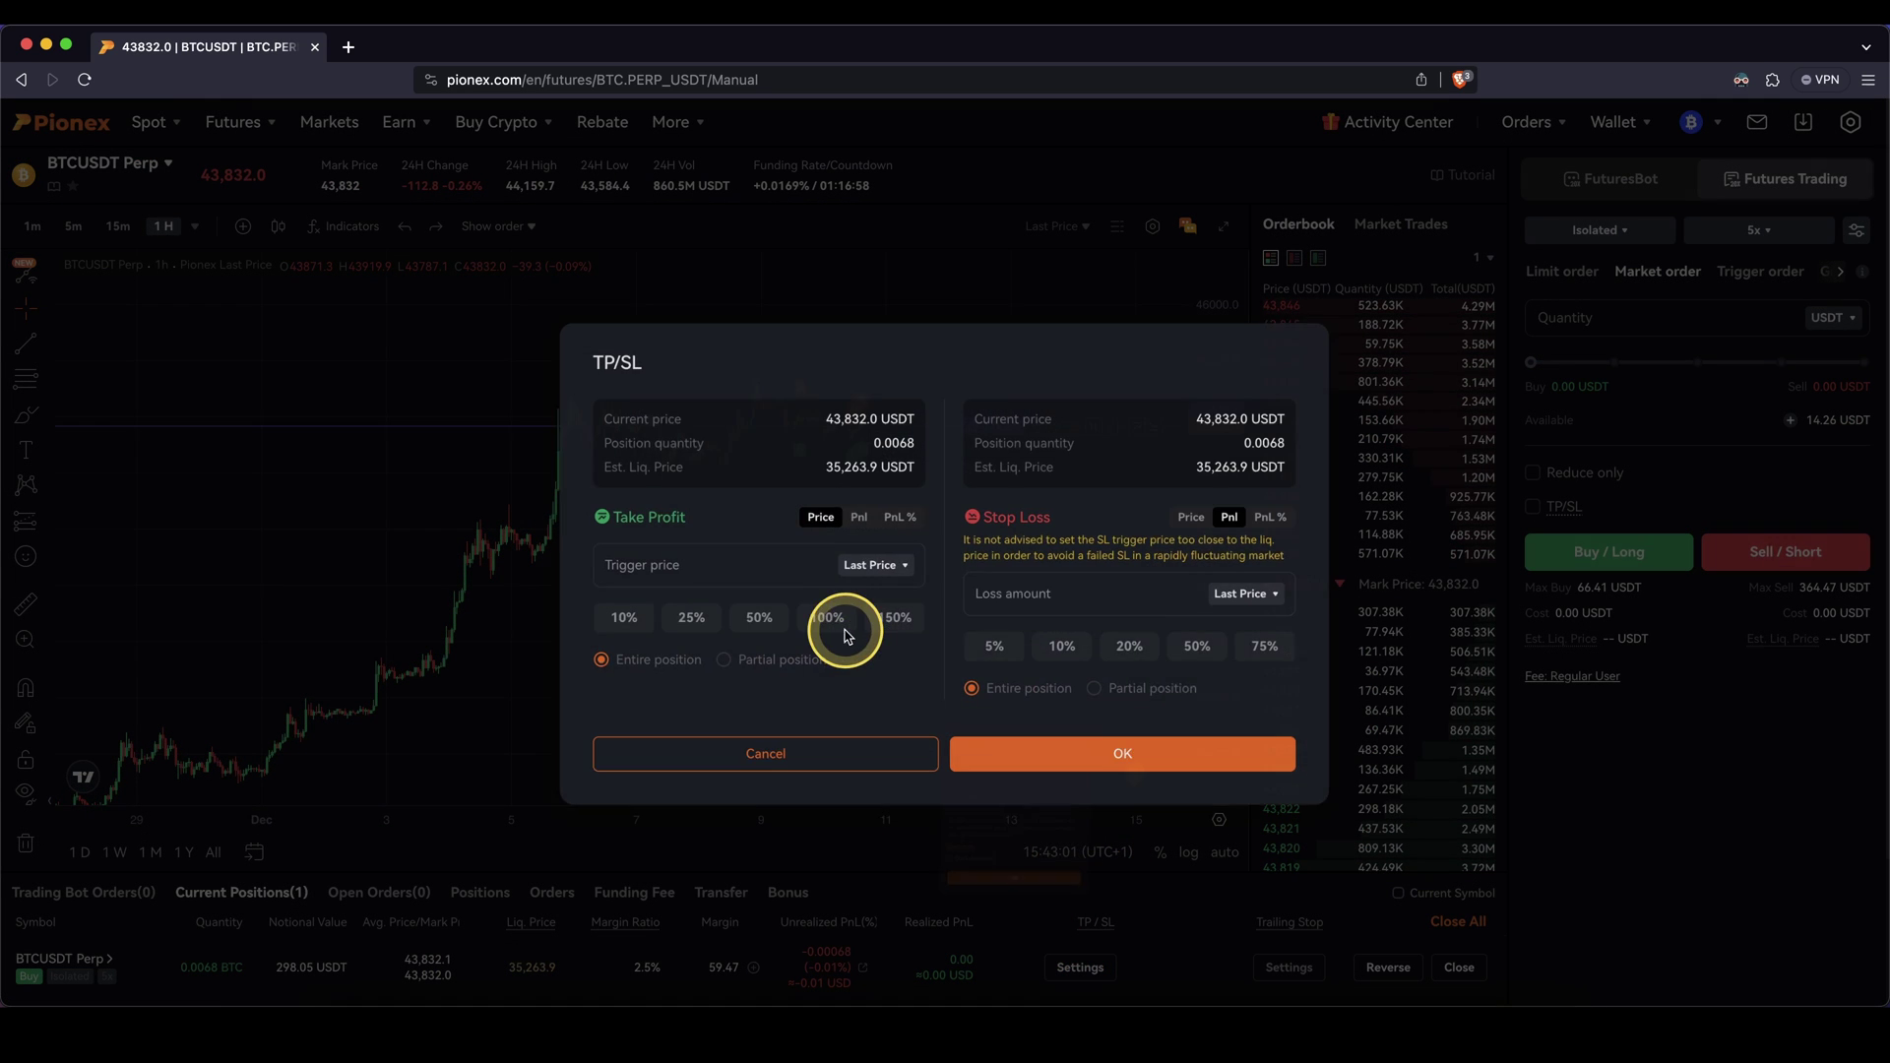
left_click(802, 760)
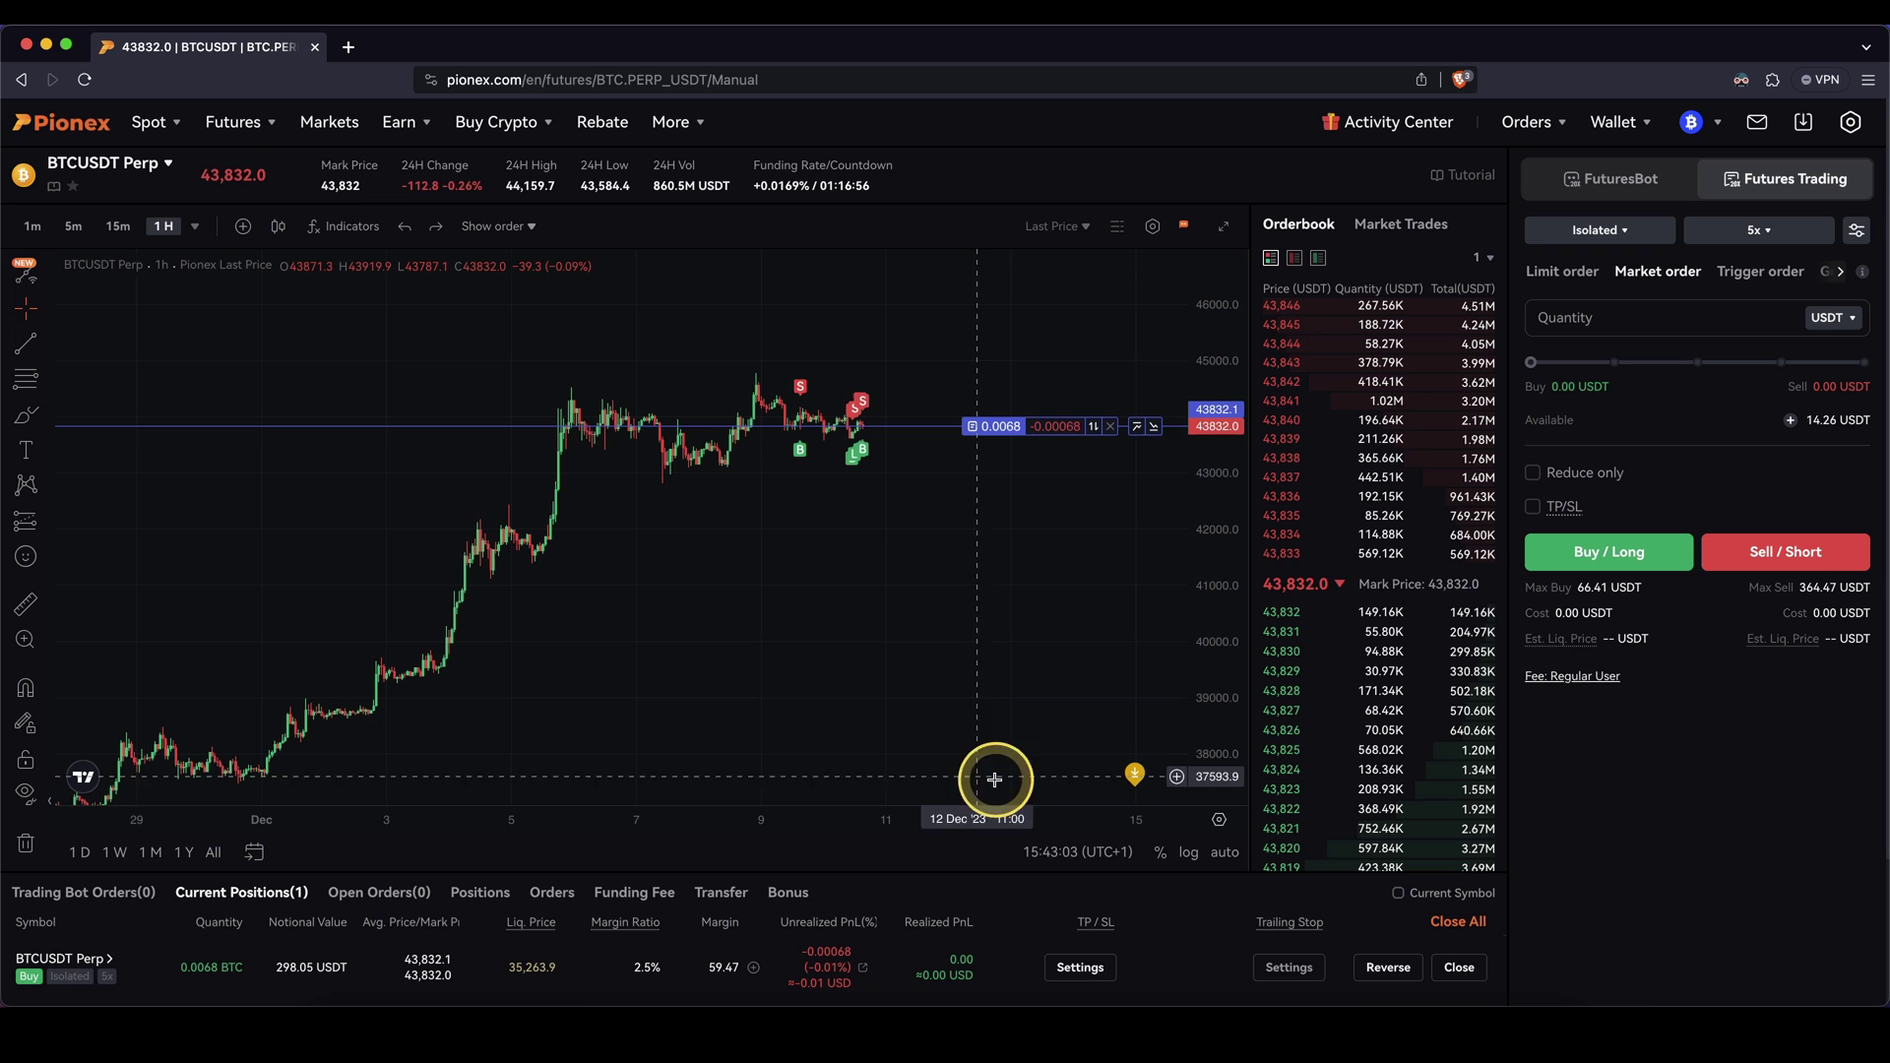
Step: Open the trailing stop settings of the BTCUSDT Perp position and enter a retracement distance of 500 USDT
left_click(1295, 964)
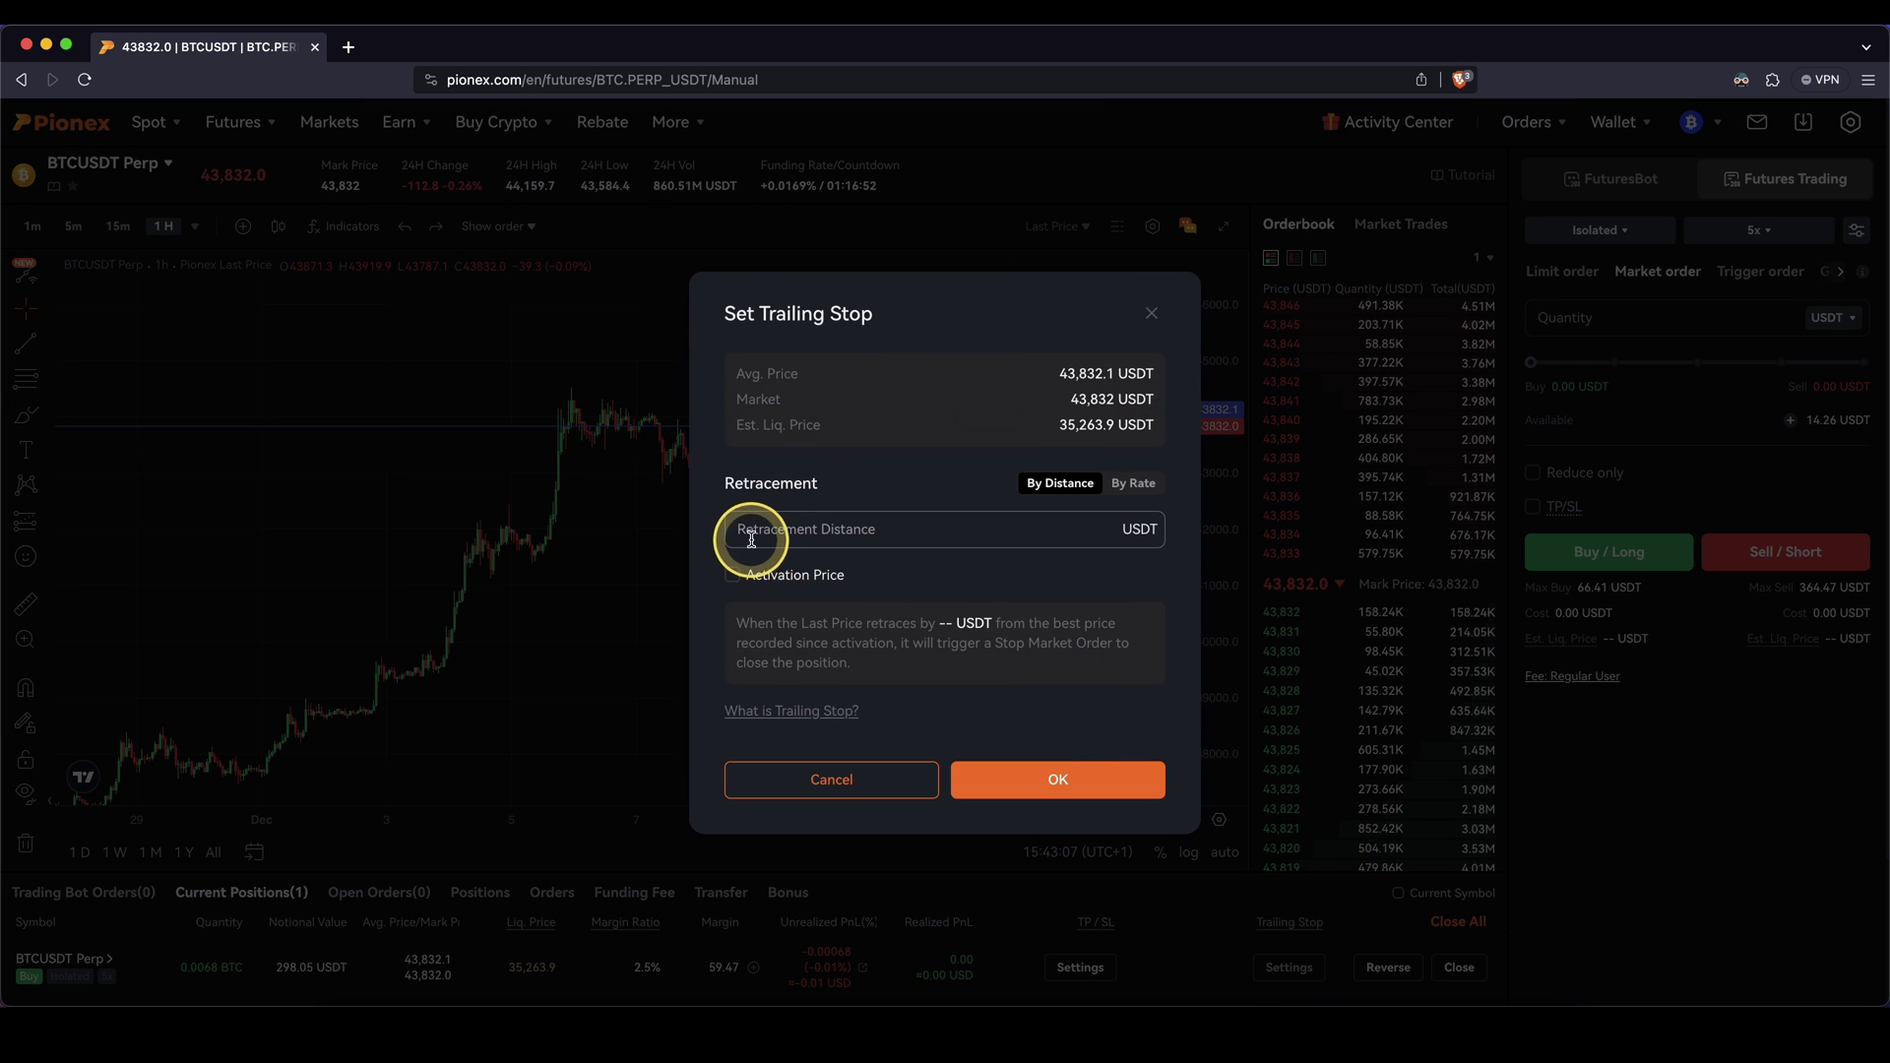
left_click(920, 529)
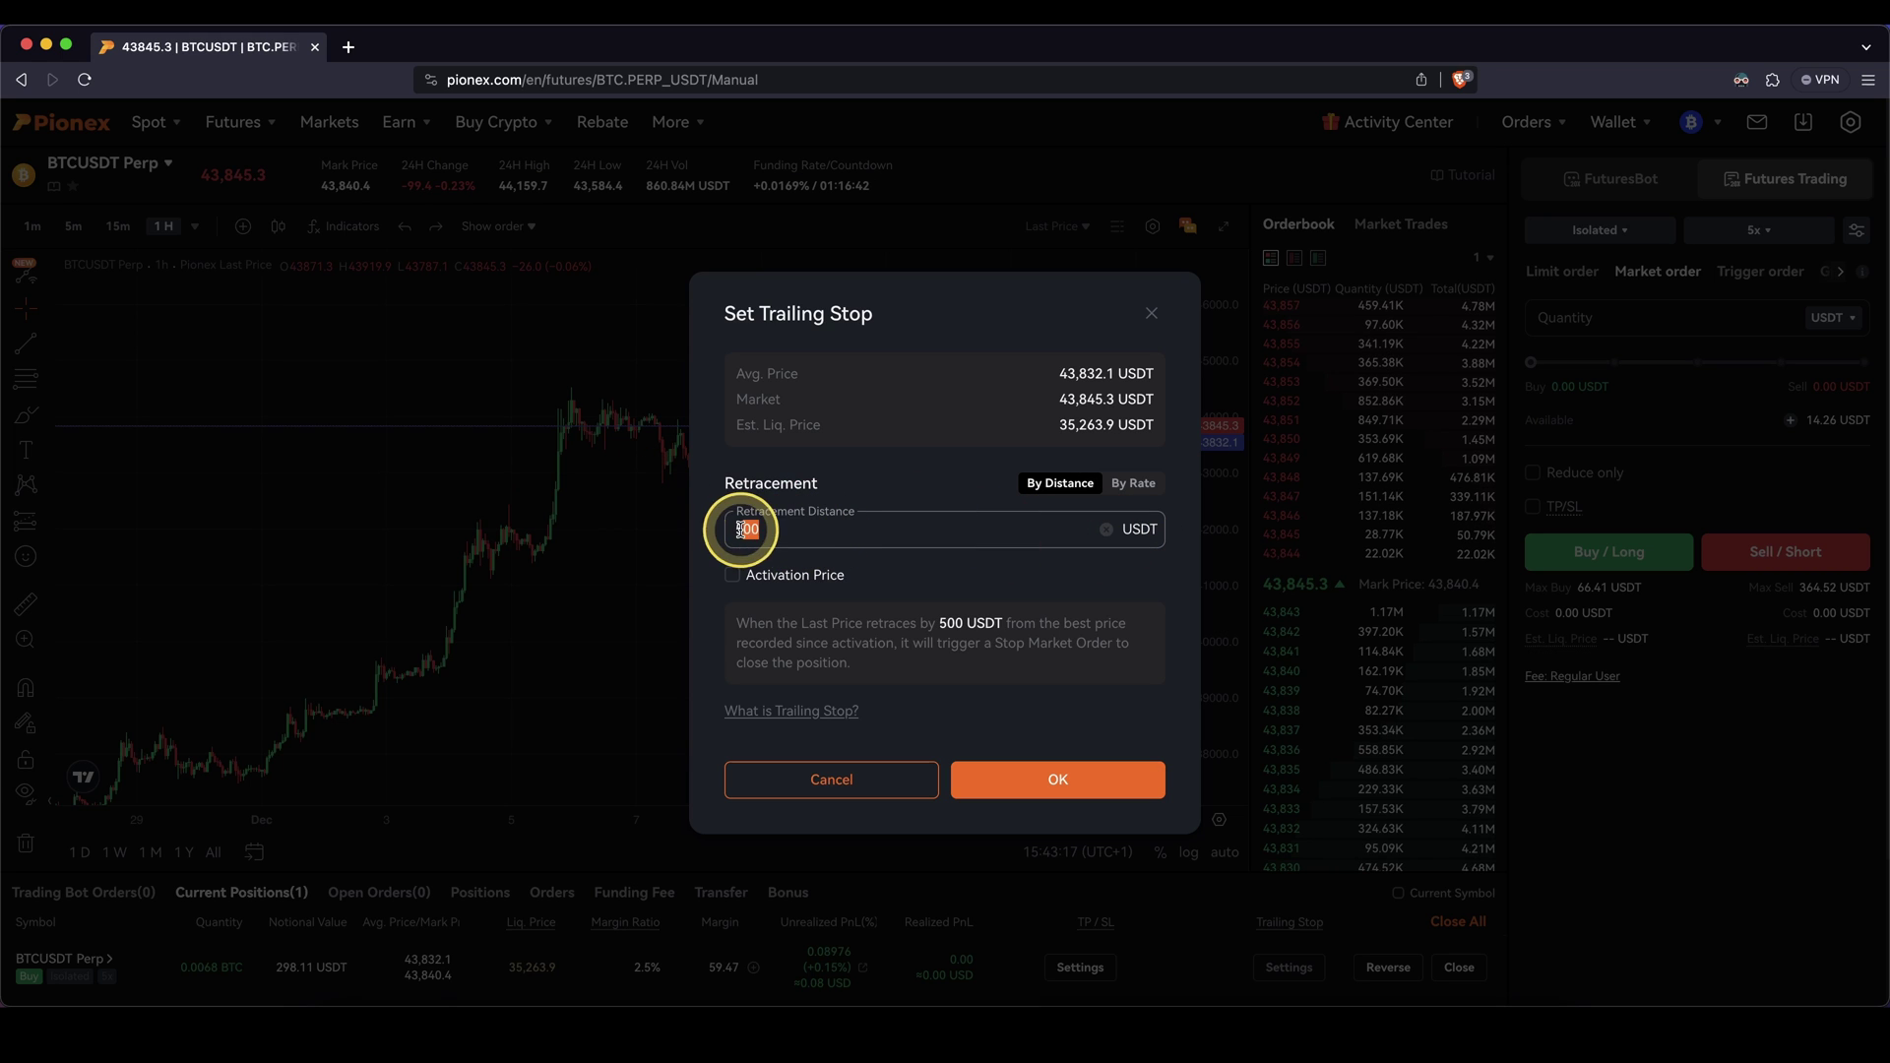
Step: Try setting the trailing stop's retracement by rate, starting at 10%, and return to retracement by distance
left_click(1133, 482)
left_click(806, 518)
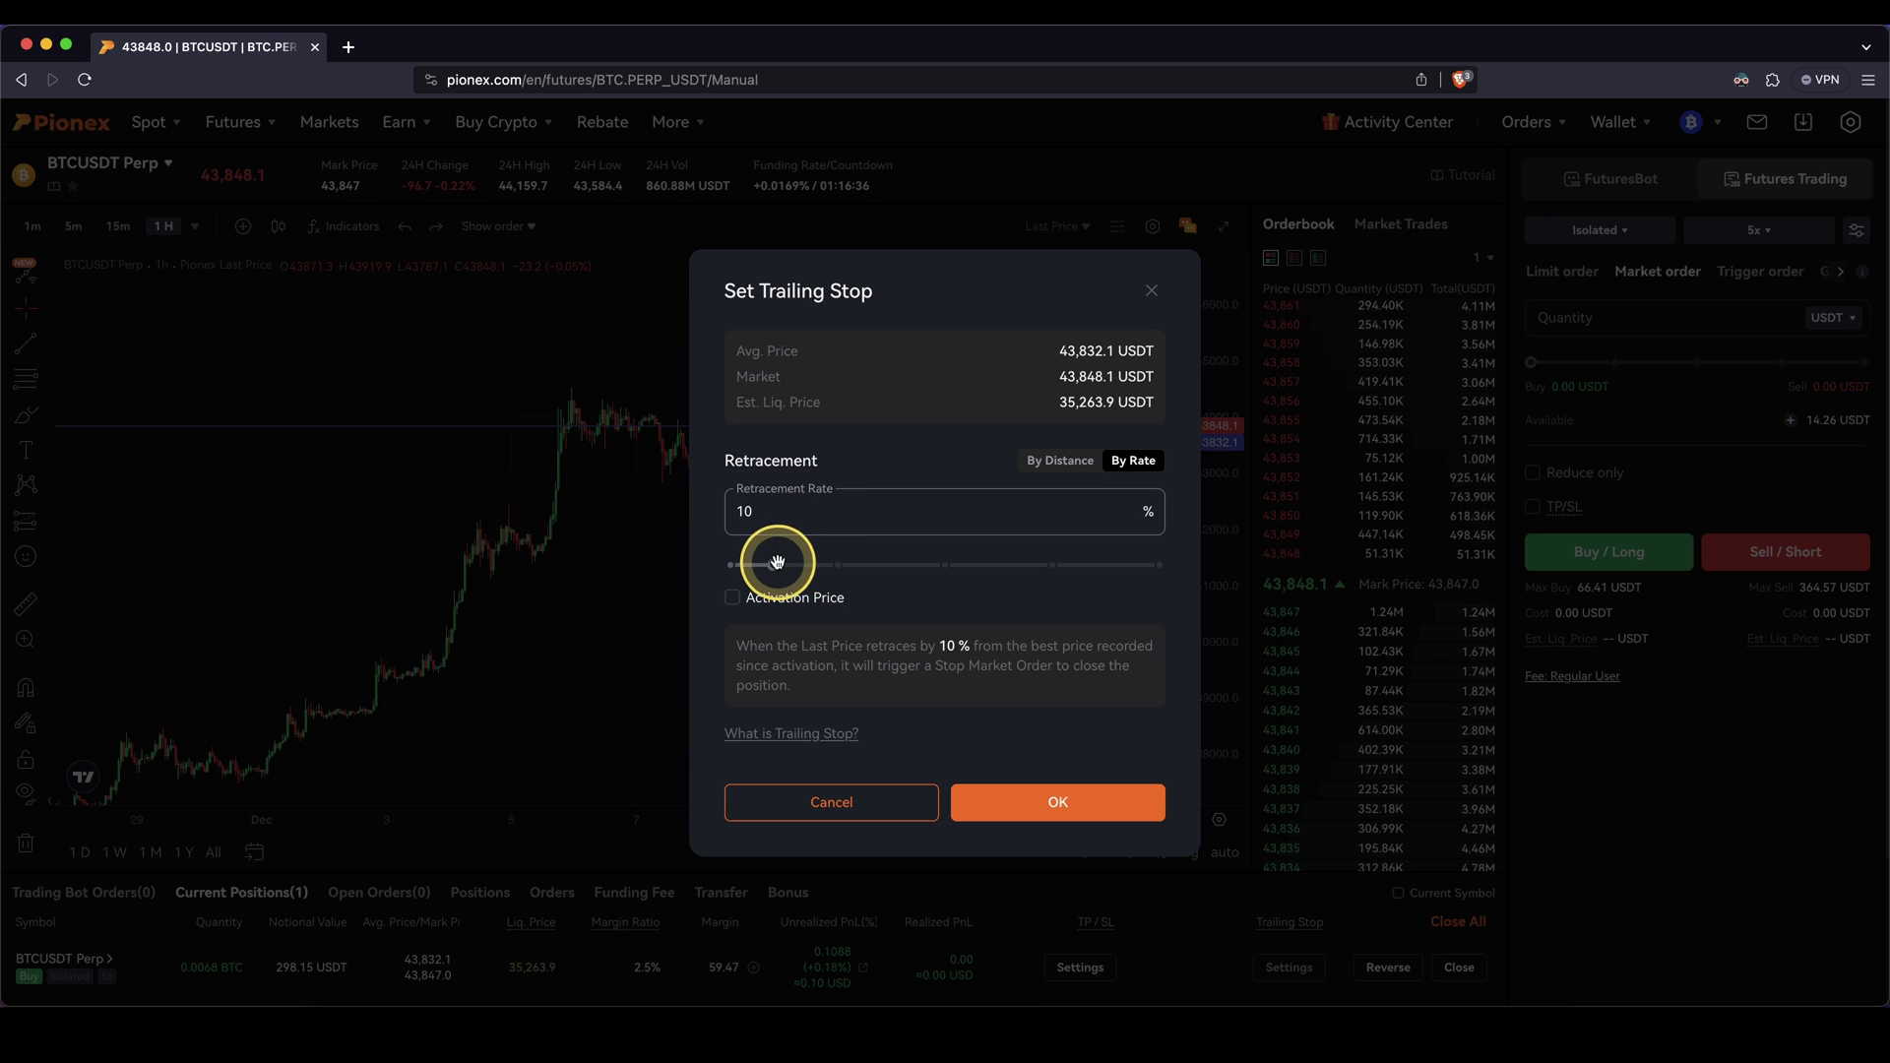
left_click_drag(777, 561, 859, 561)
left_click(1059, 461)
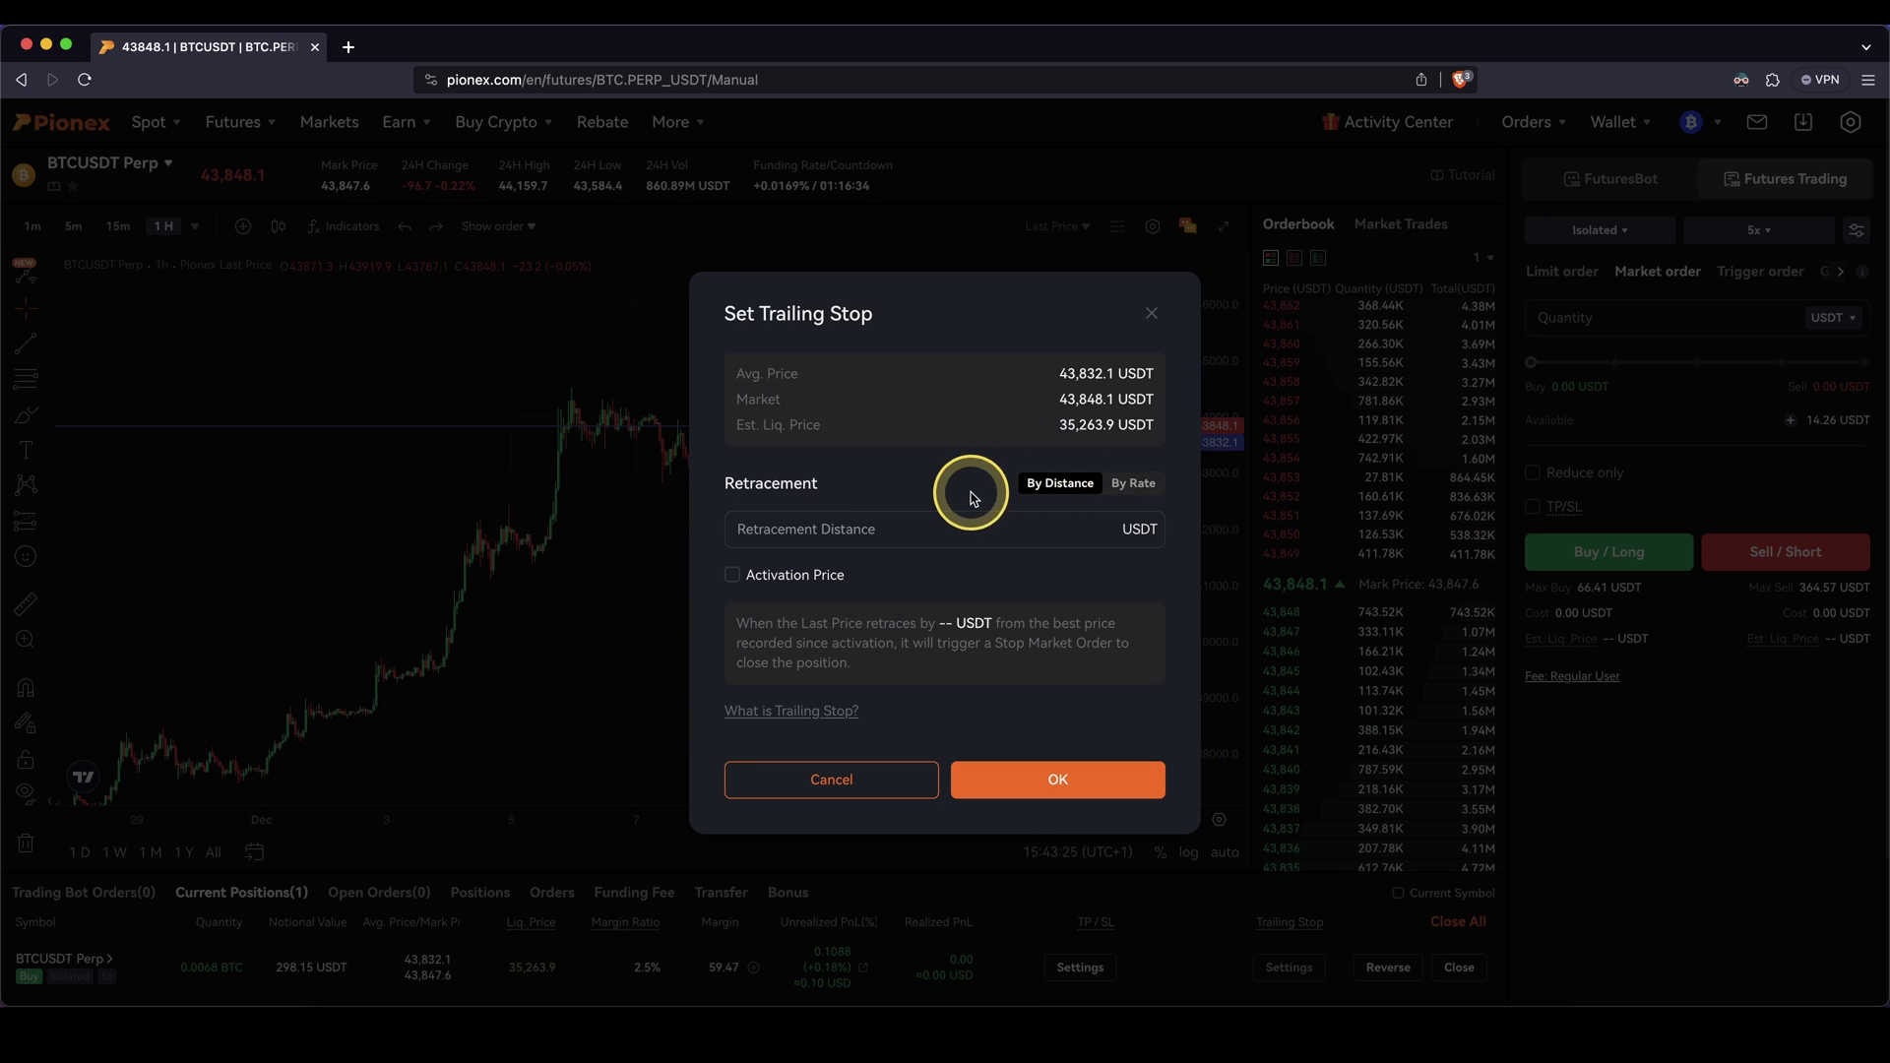
Step: Try enabling the optional activation price for the trailing stop, and turn it off again with retracement by distance
left_click(733, 576)
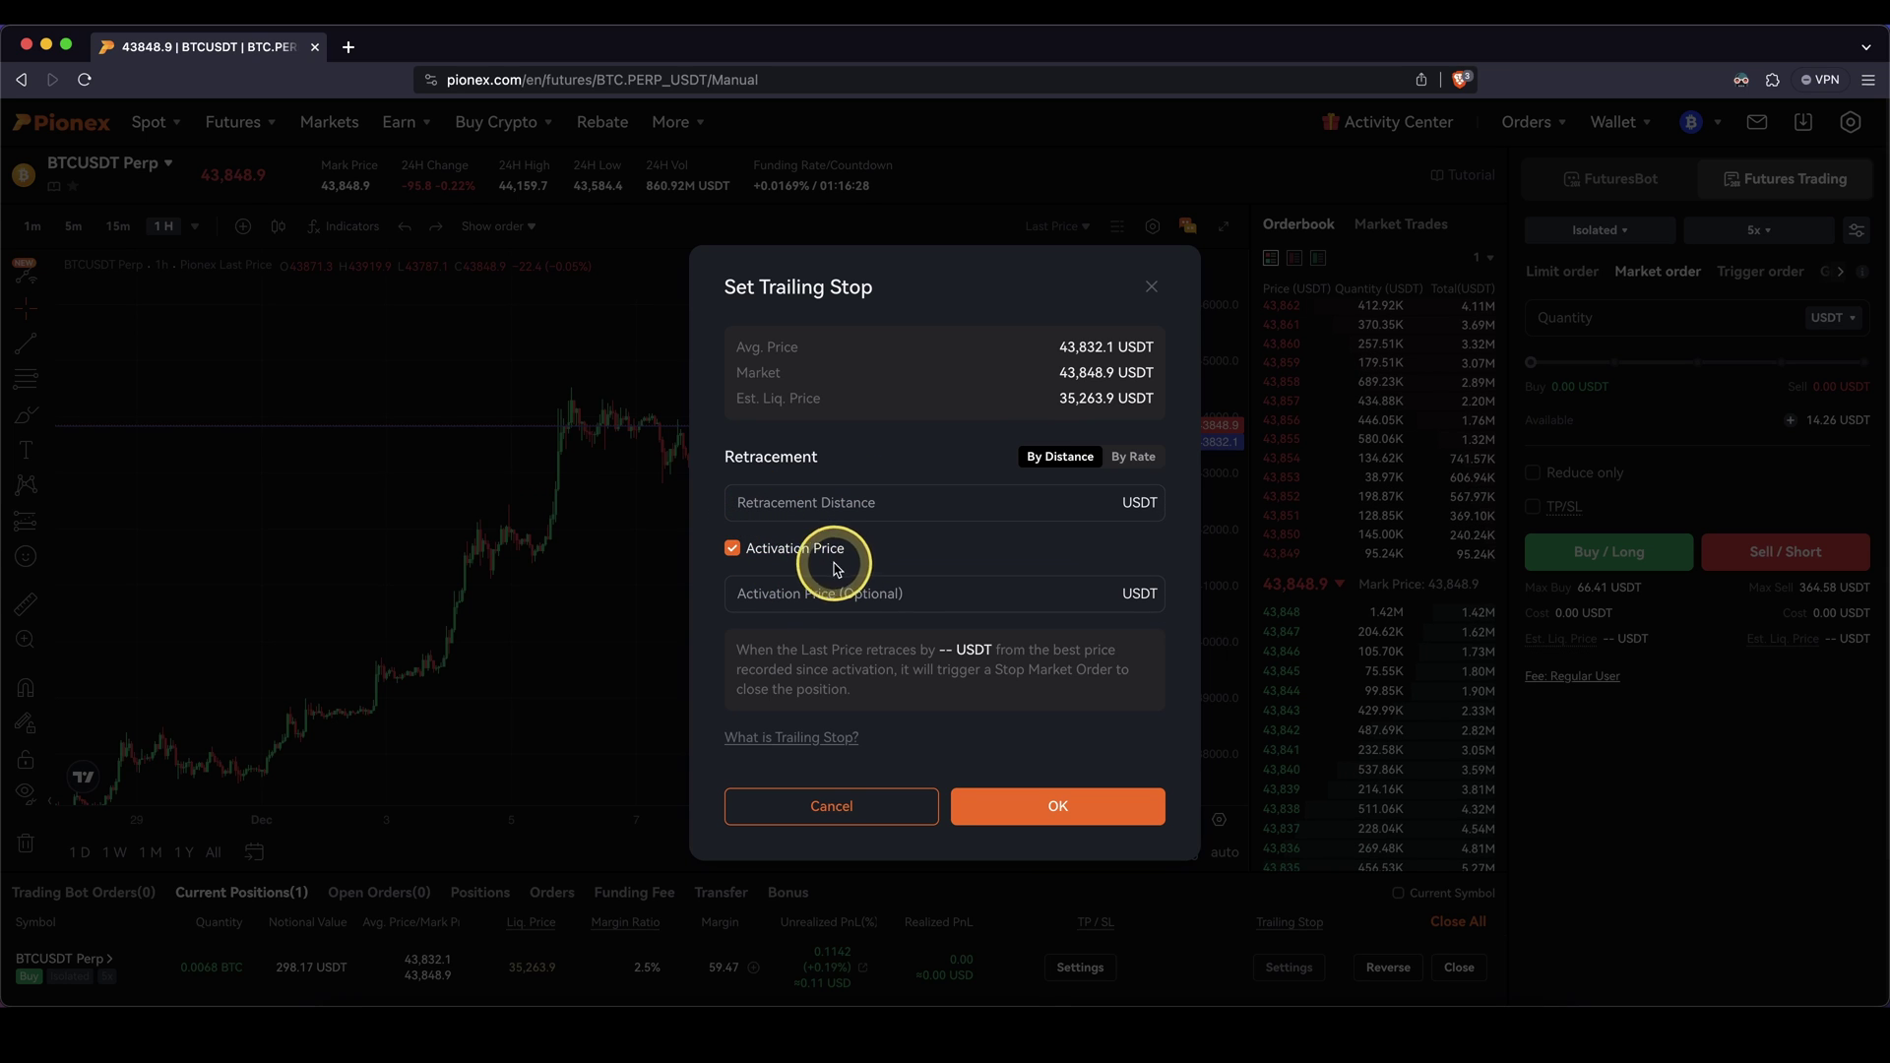
left_click(791, 586)
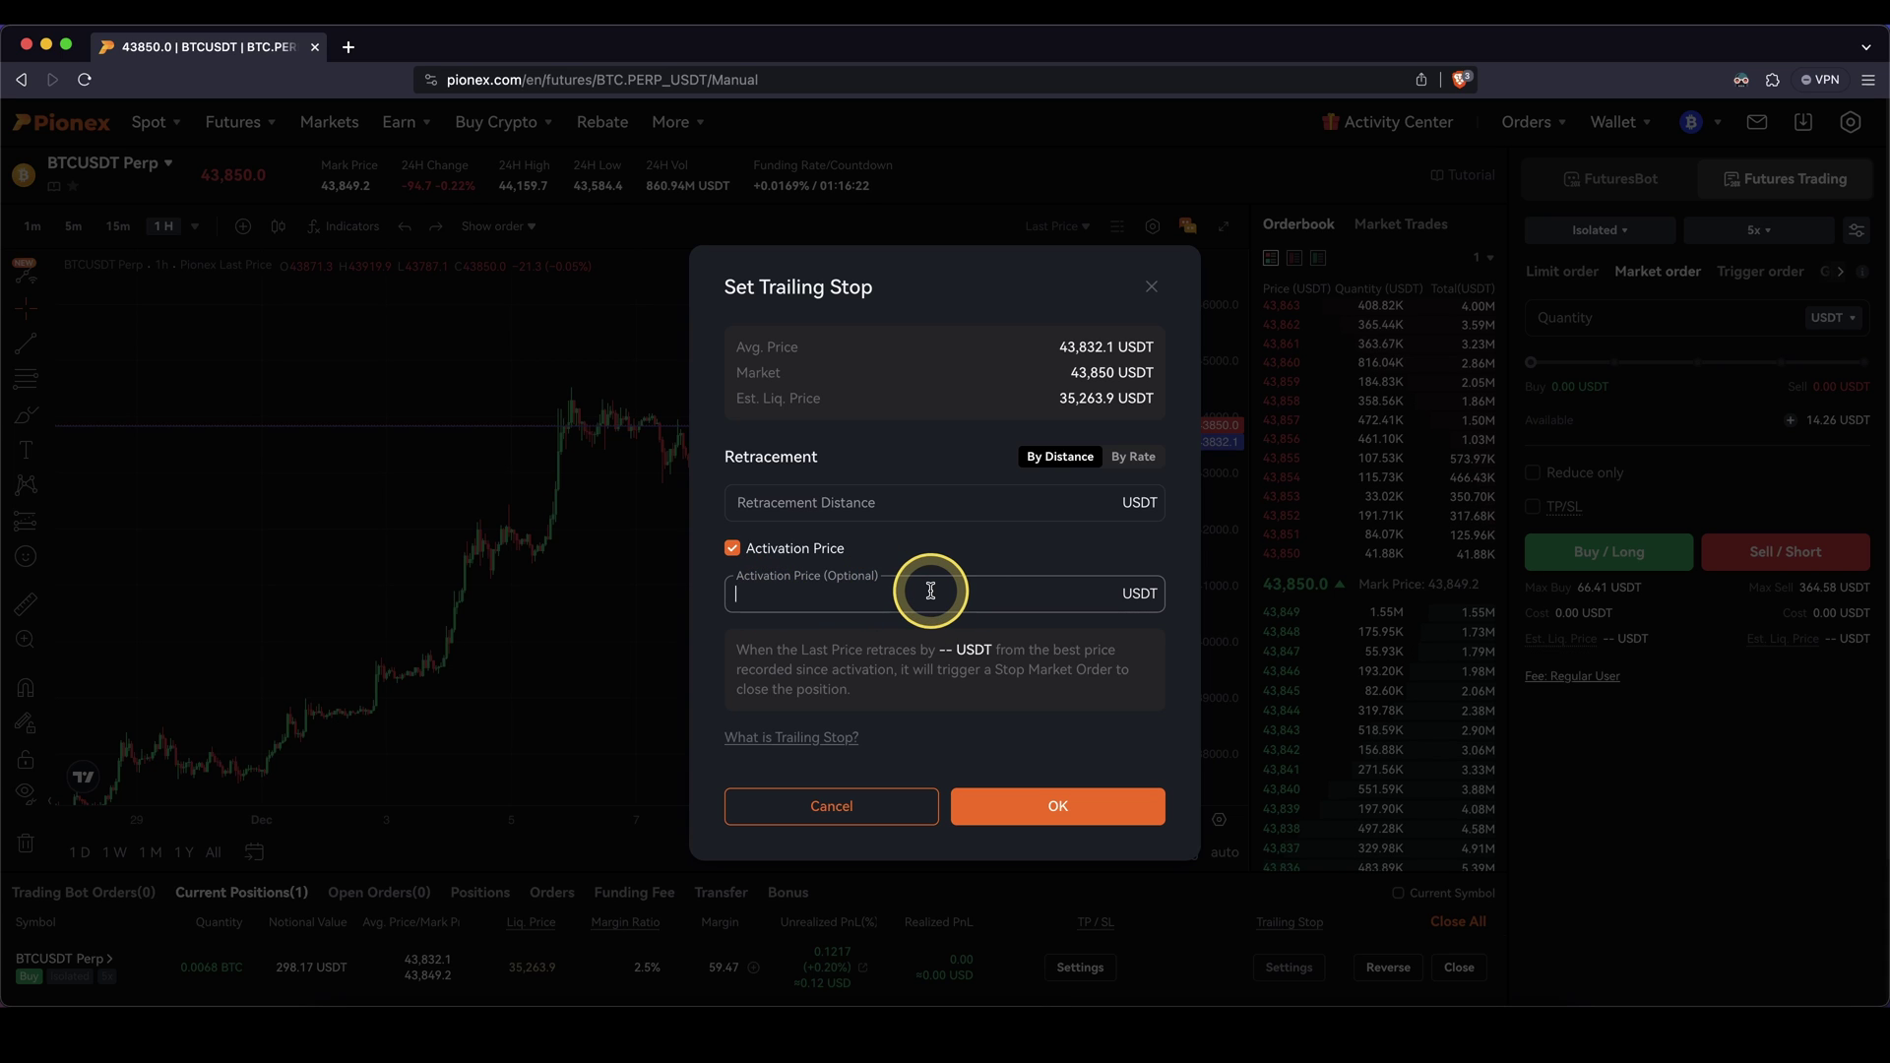
left_click(731, 549)
left_click(1122, 482)
left_click(1059, 482)
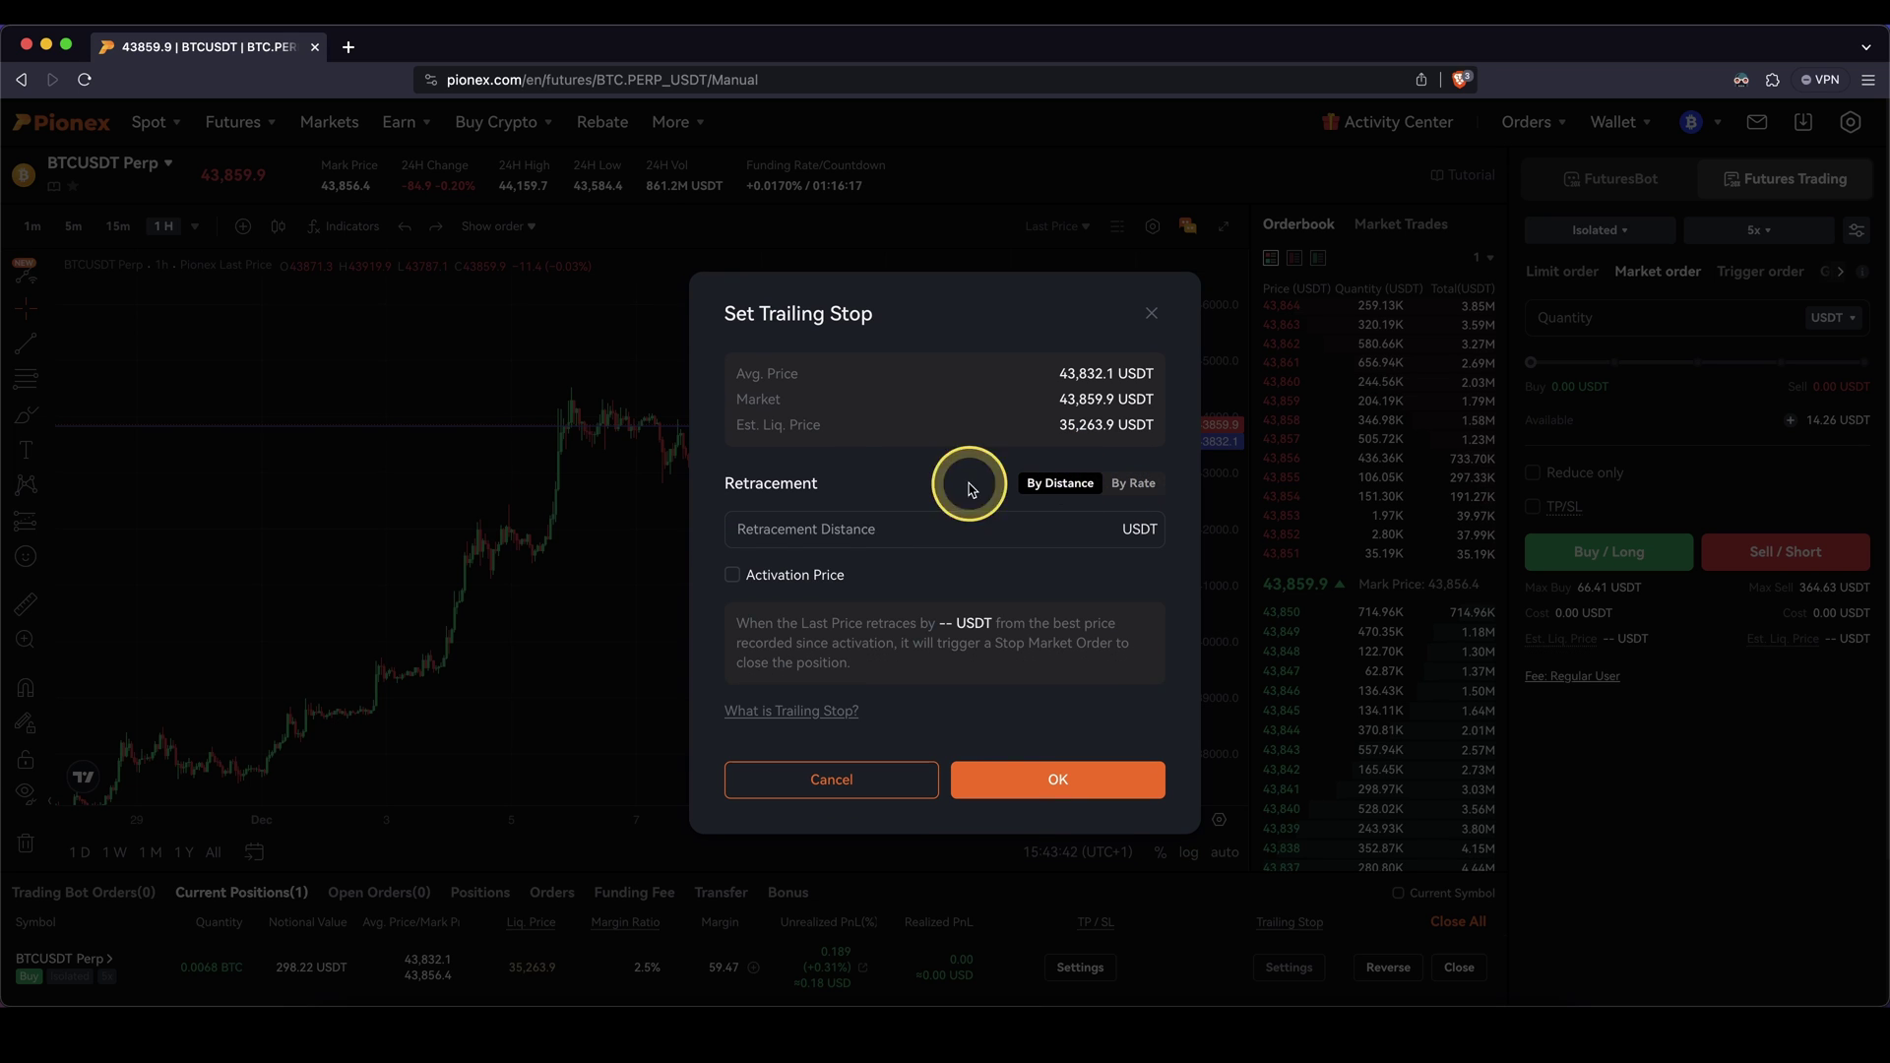
Step: Set the trailing stop's retracement distance to 500 USDT and apply it to the position
left_click(859, 525)
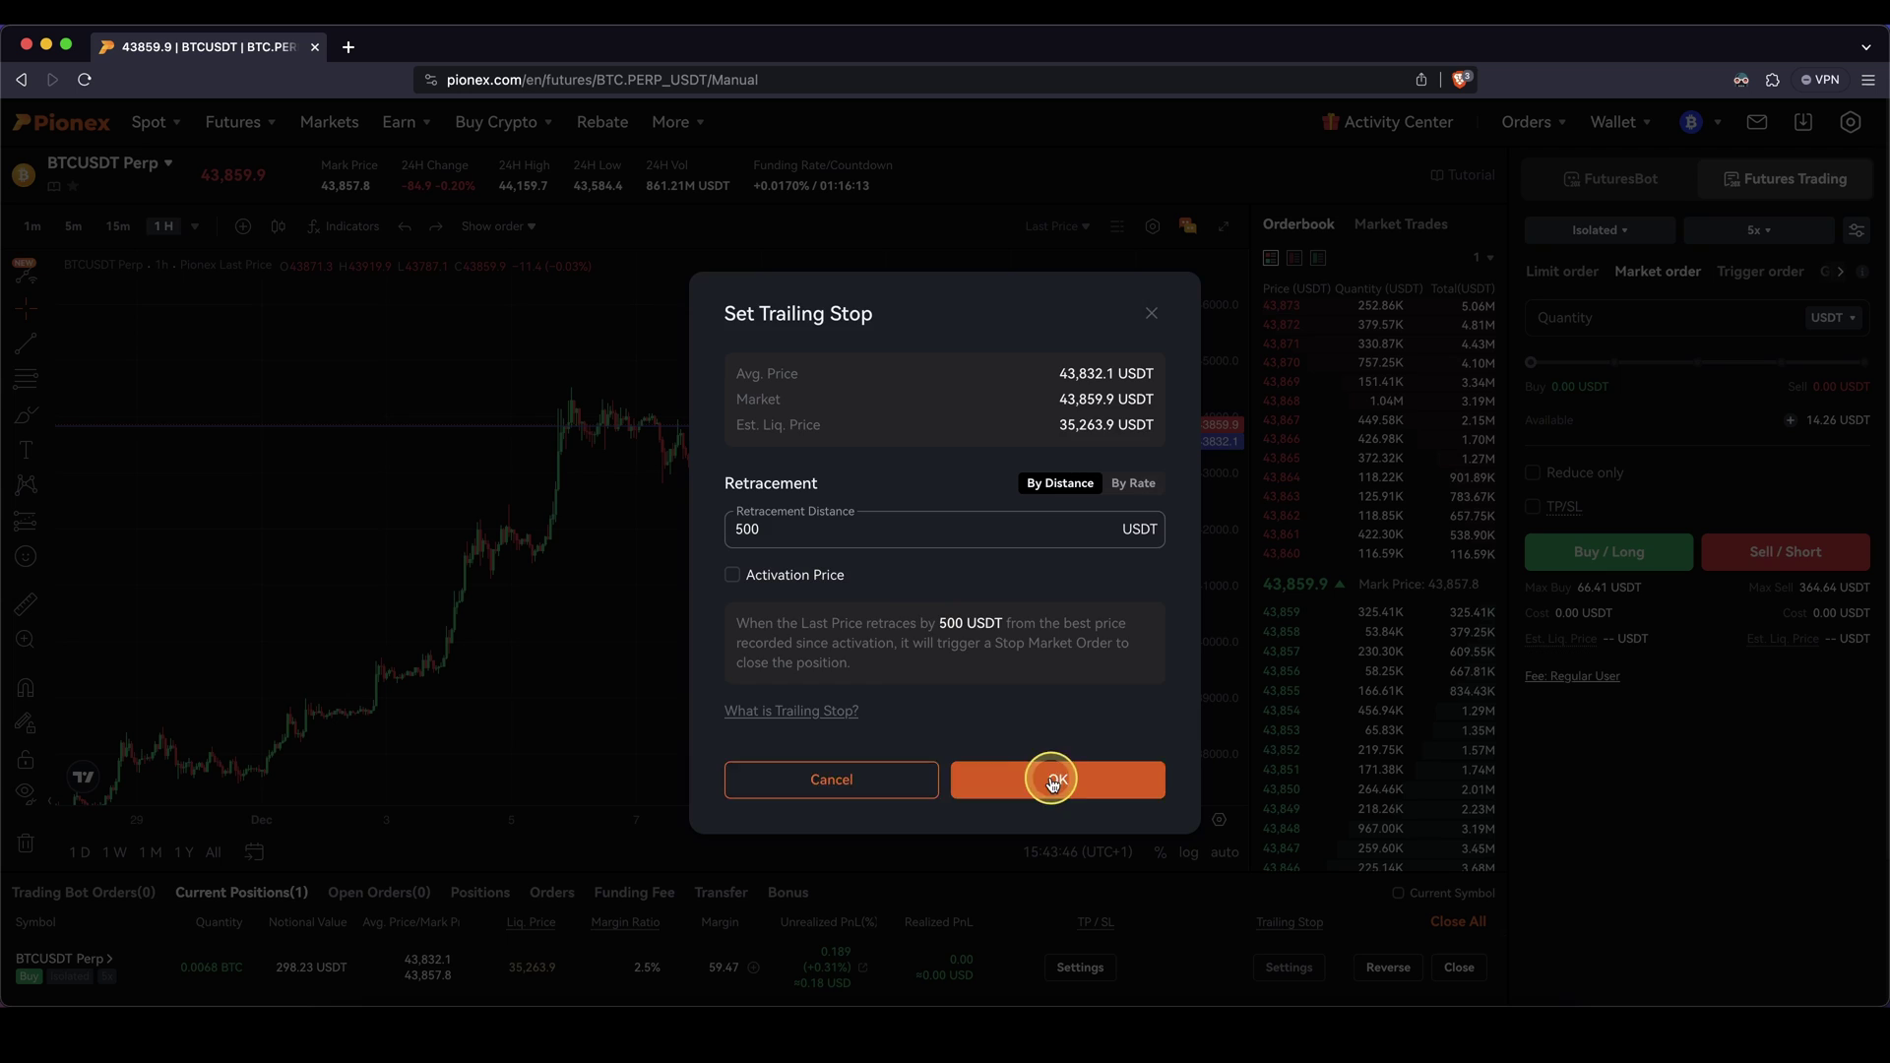
left_click(1052, 780)
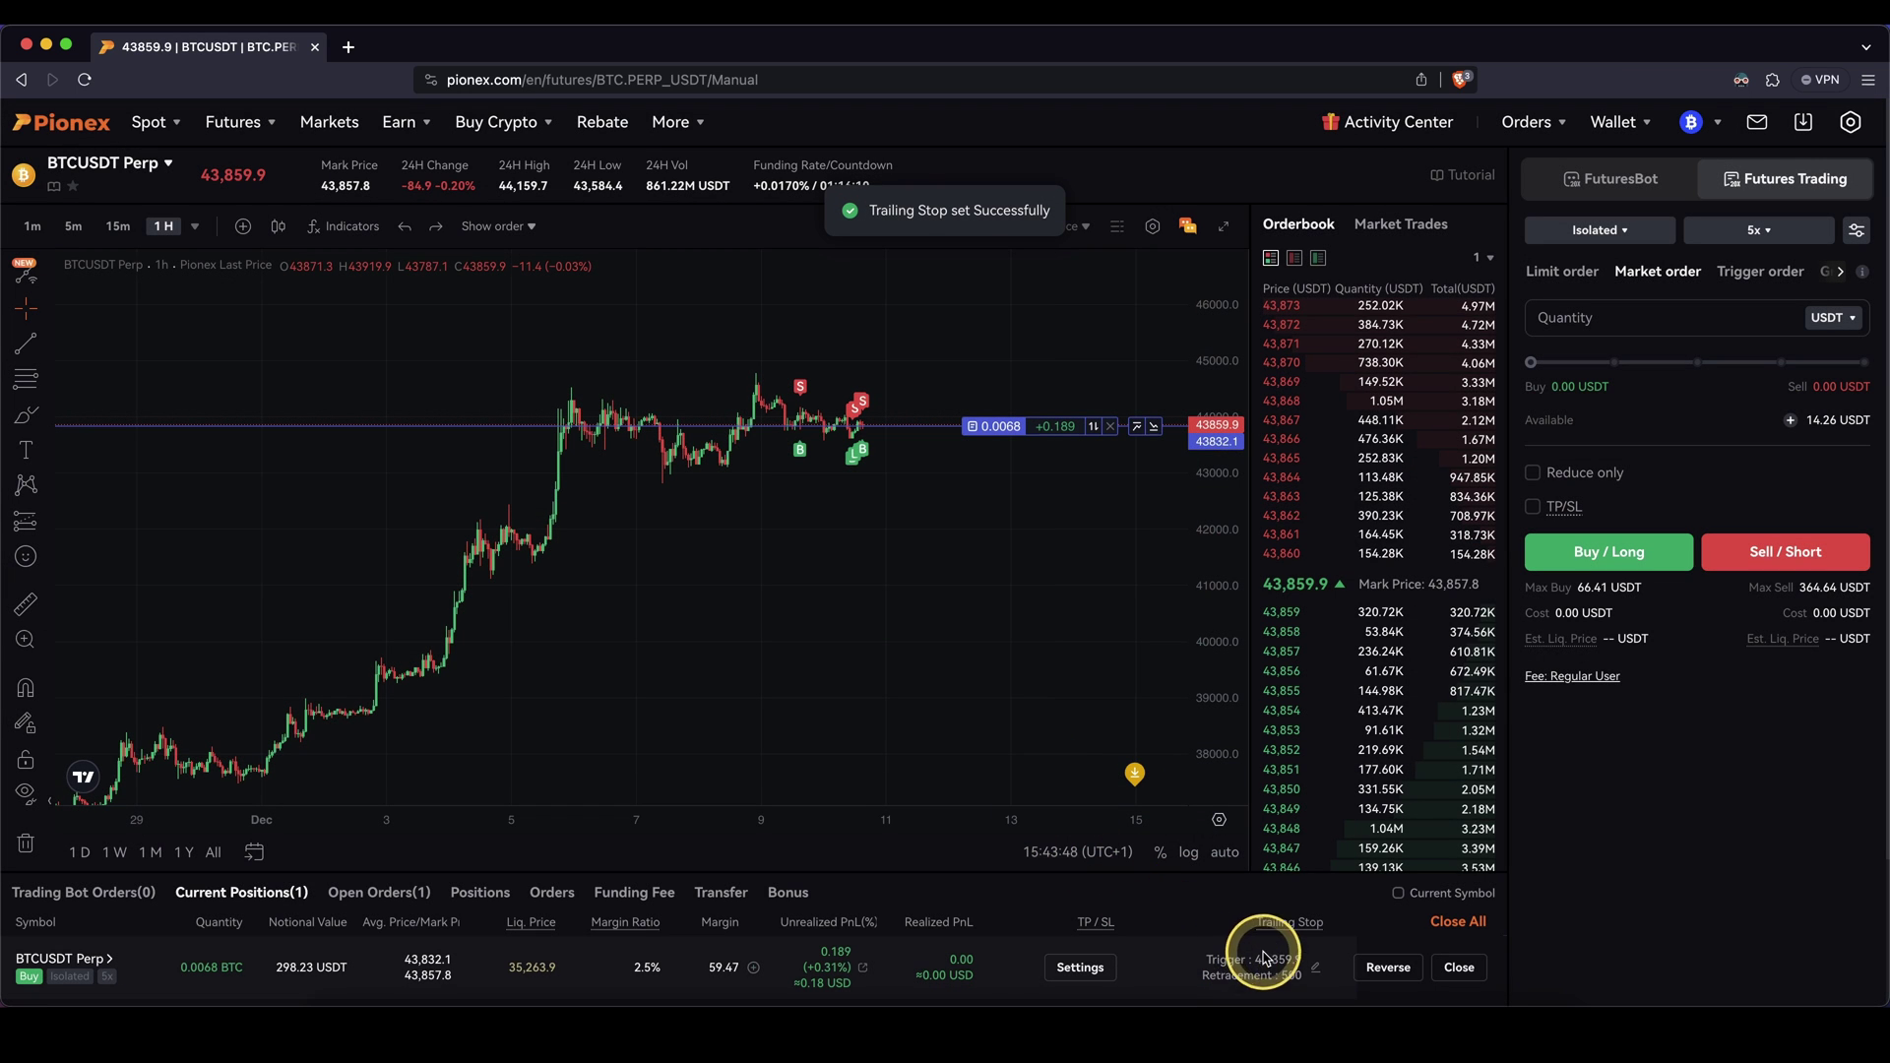
Step: Examine the trailing stop's trigger price and retracement, and locate the trigger level on the BTCUSDT chart
left_click(1302, 982)
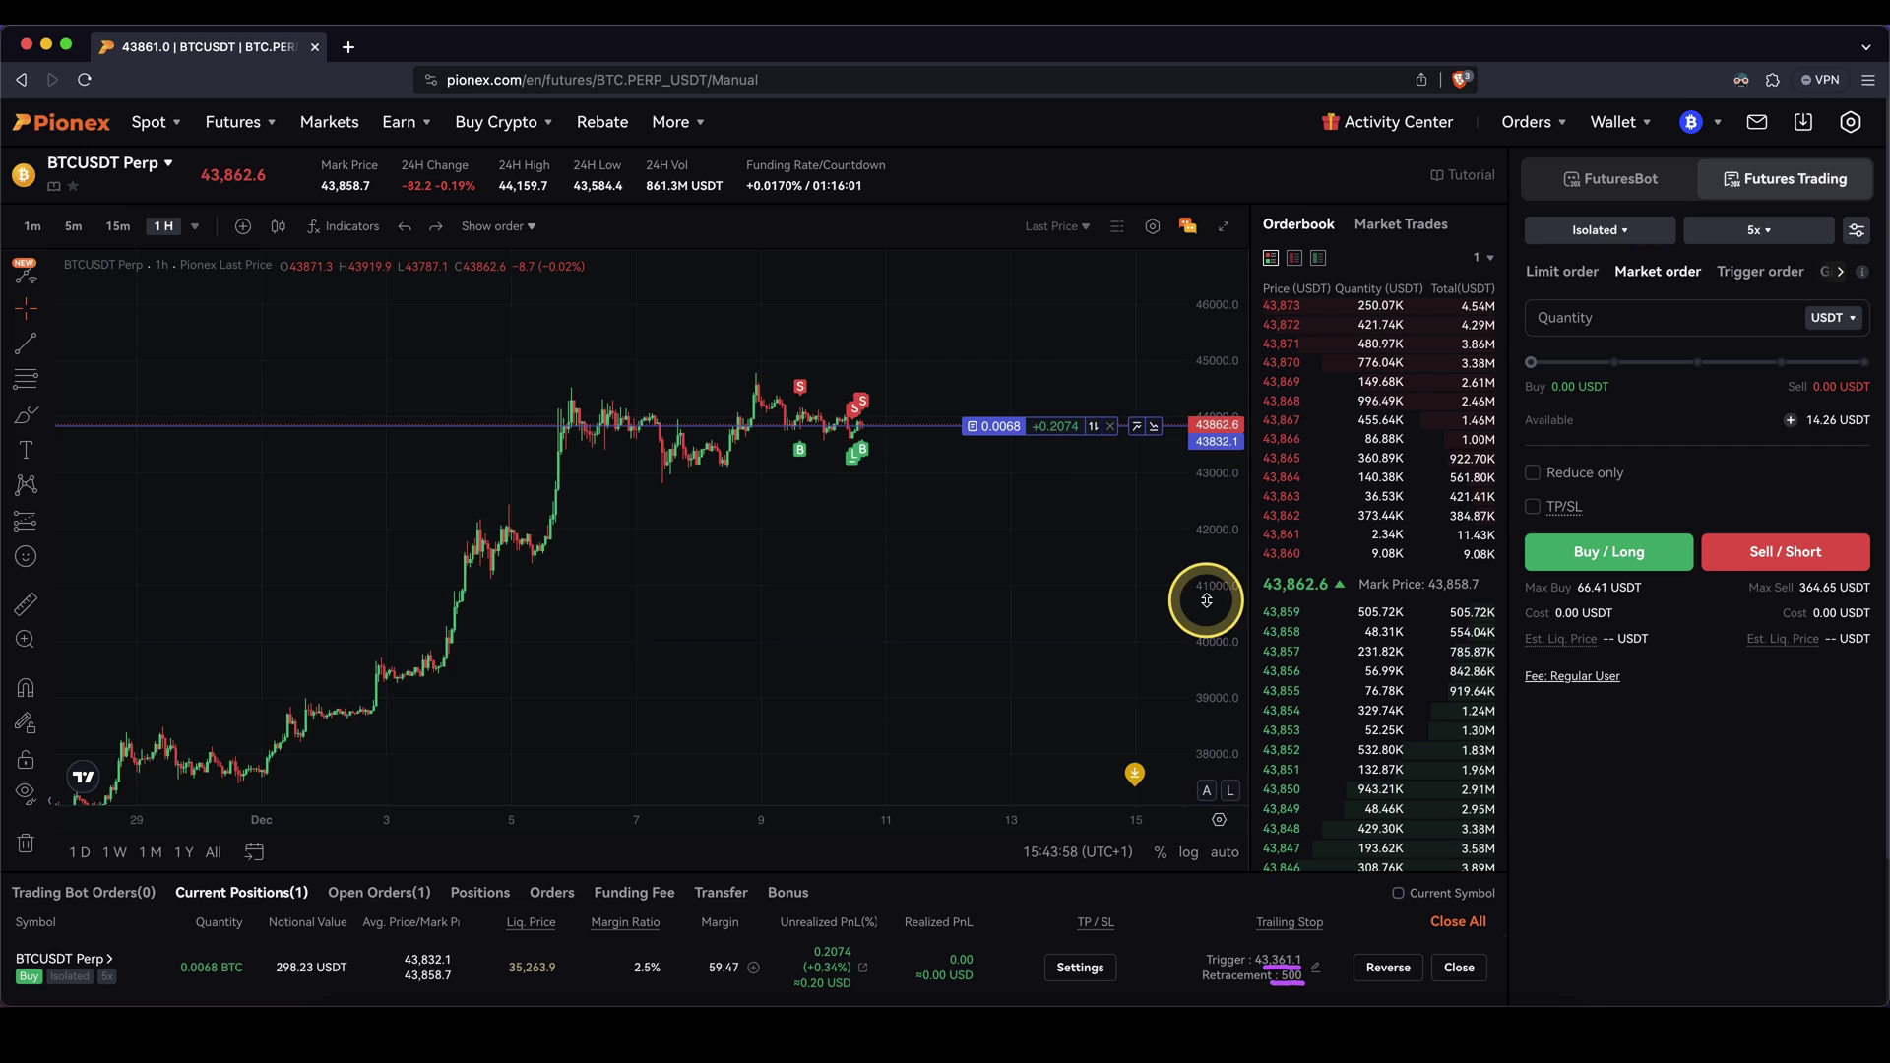
left_click_drag(1202, 598, 1202, 296)
left_click_drag(1151, 397, 1153, 448)
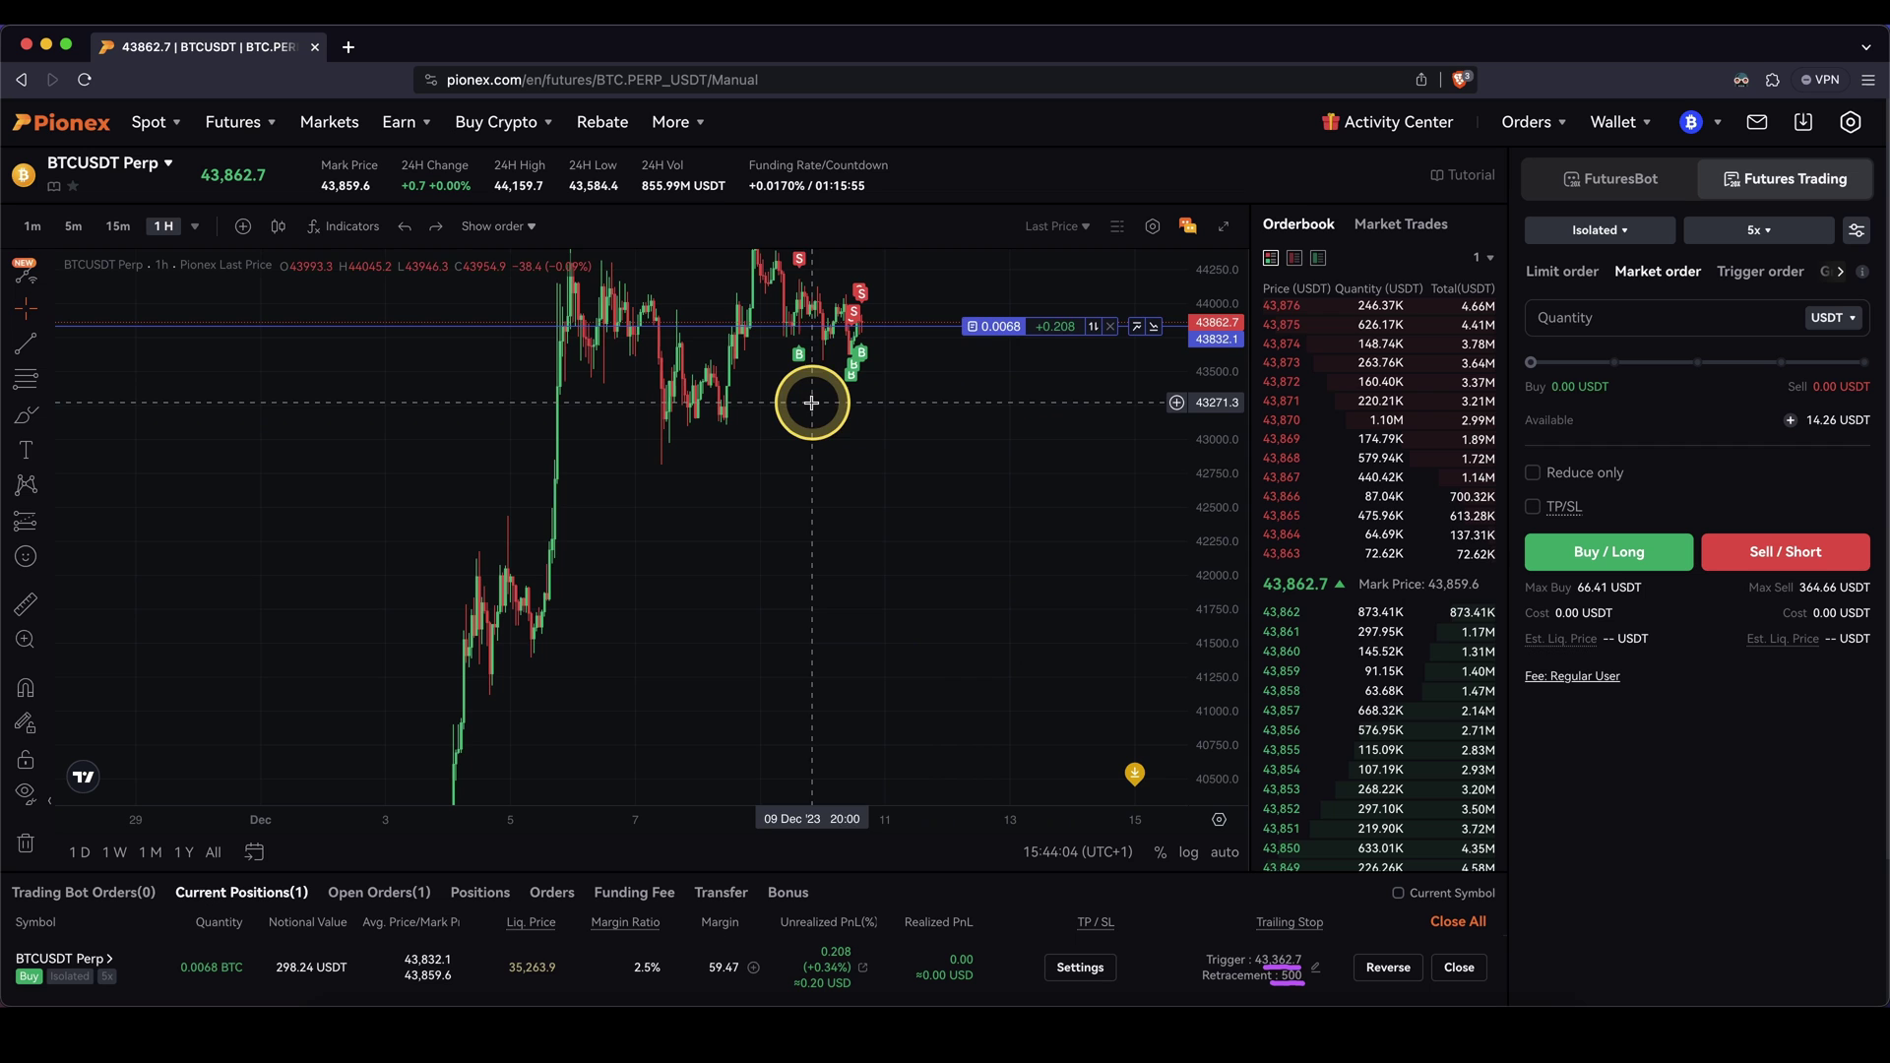
left_click_drag(807, 397, 1179, 394)
scroll(1112, 532, "up", 1)
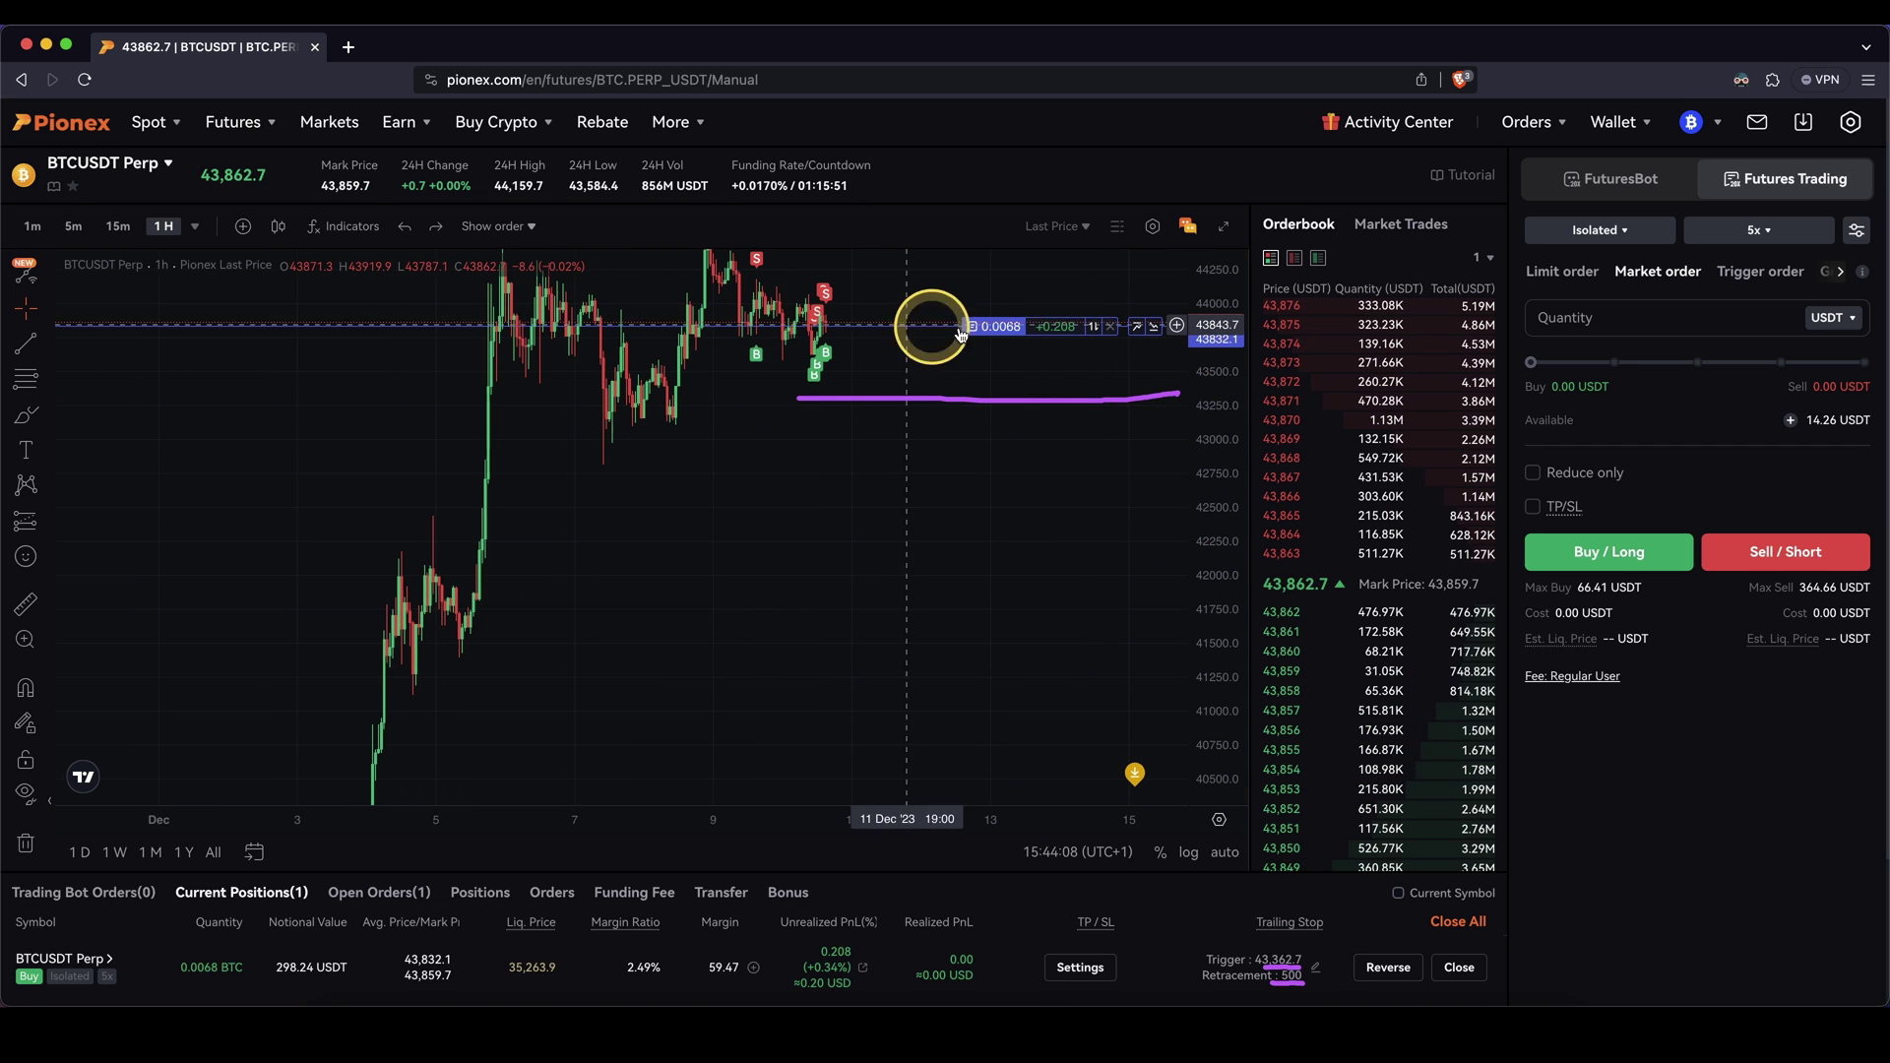
left_click_drag(1041, 506, 931, 657)
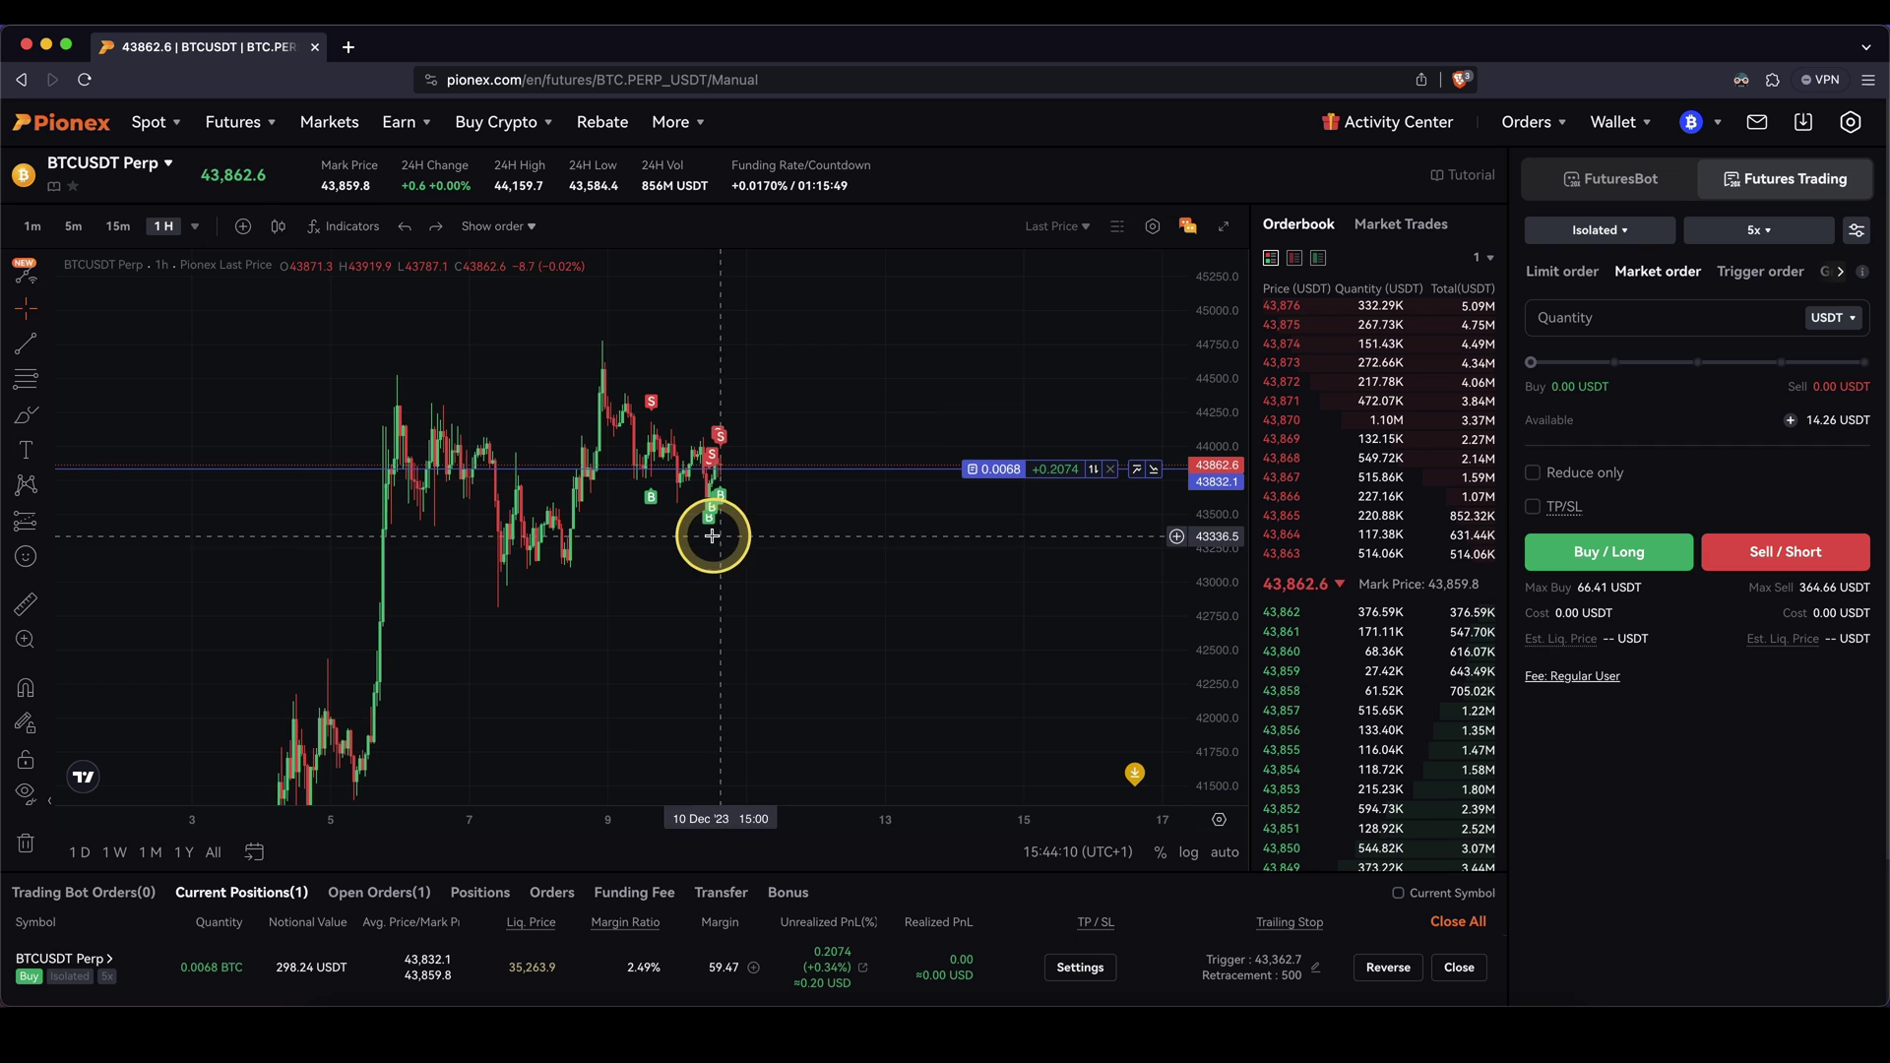
Step: Trace on the BTCUSDT chart how the trailing stop level follows a price rise and triggers on a pullback
left_click_drag(705, 530, 1145, 539)
left_click(772, 552)
left_click(725, 464)
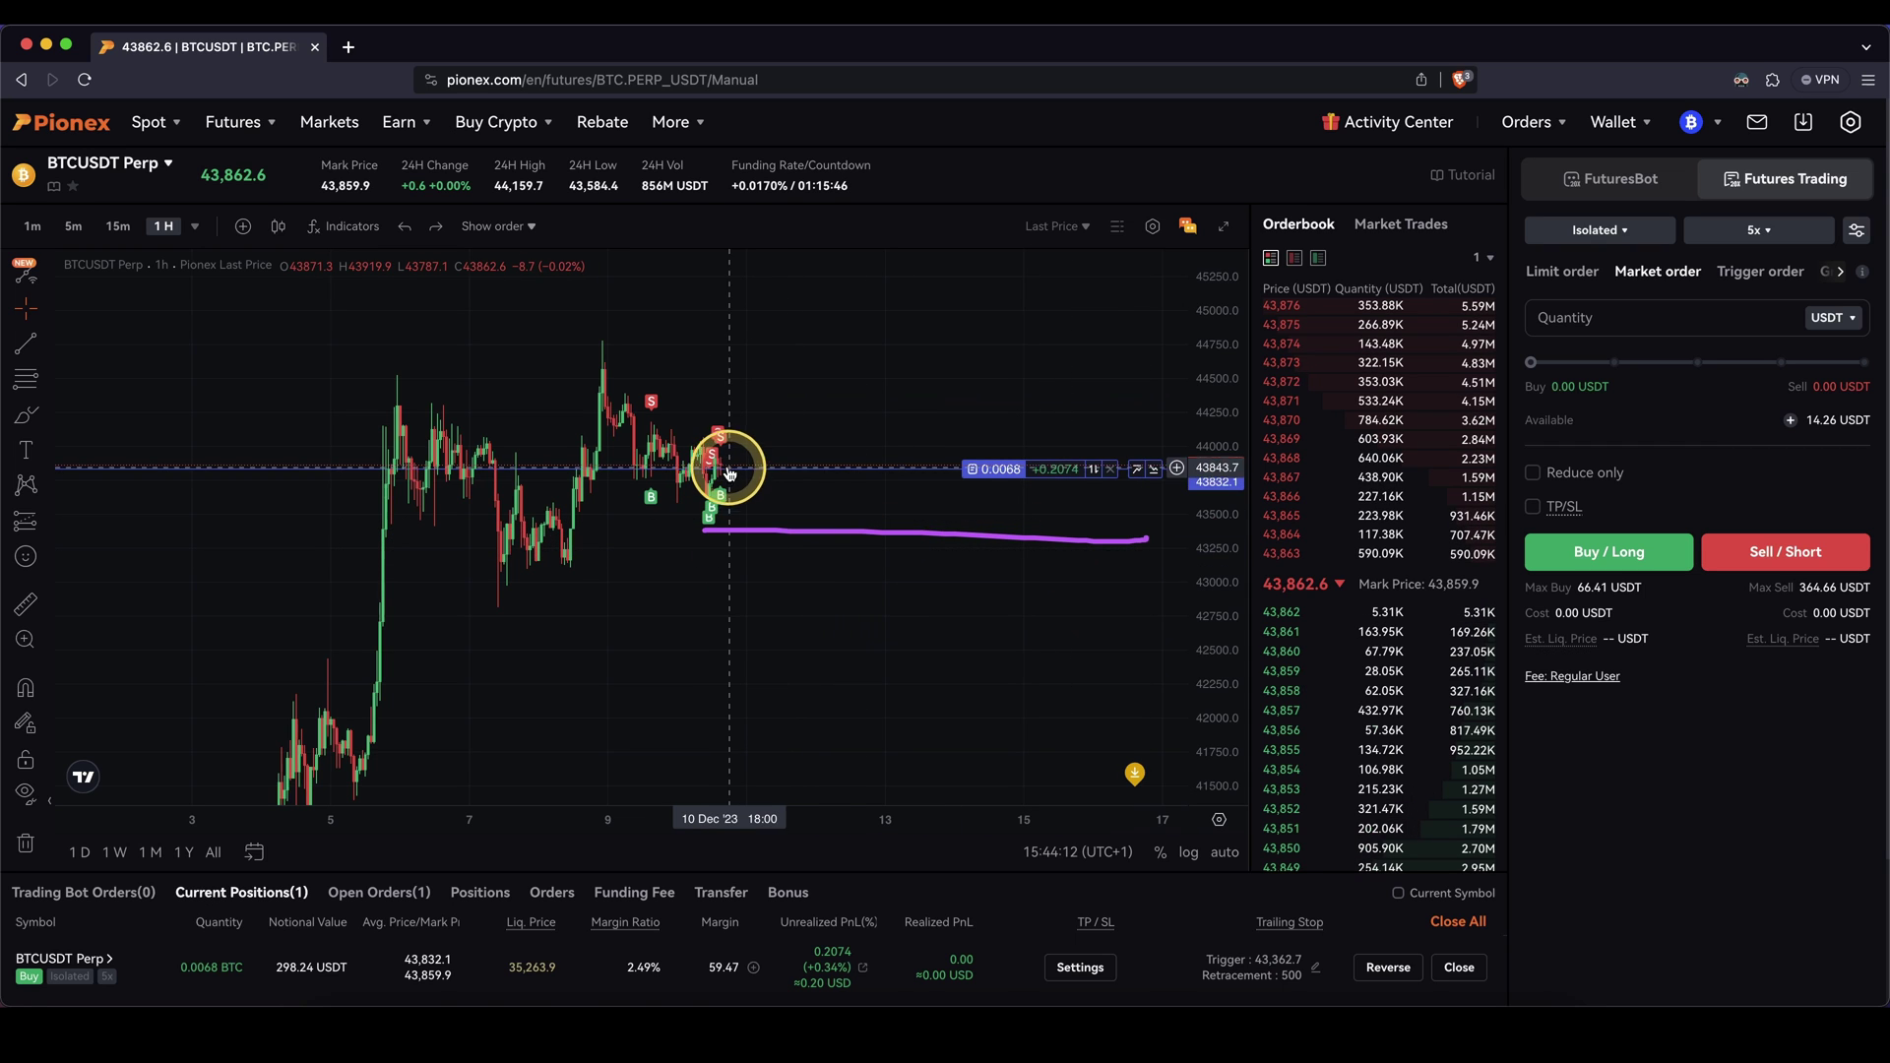
left_click_drag(721, 463, 893, 325)
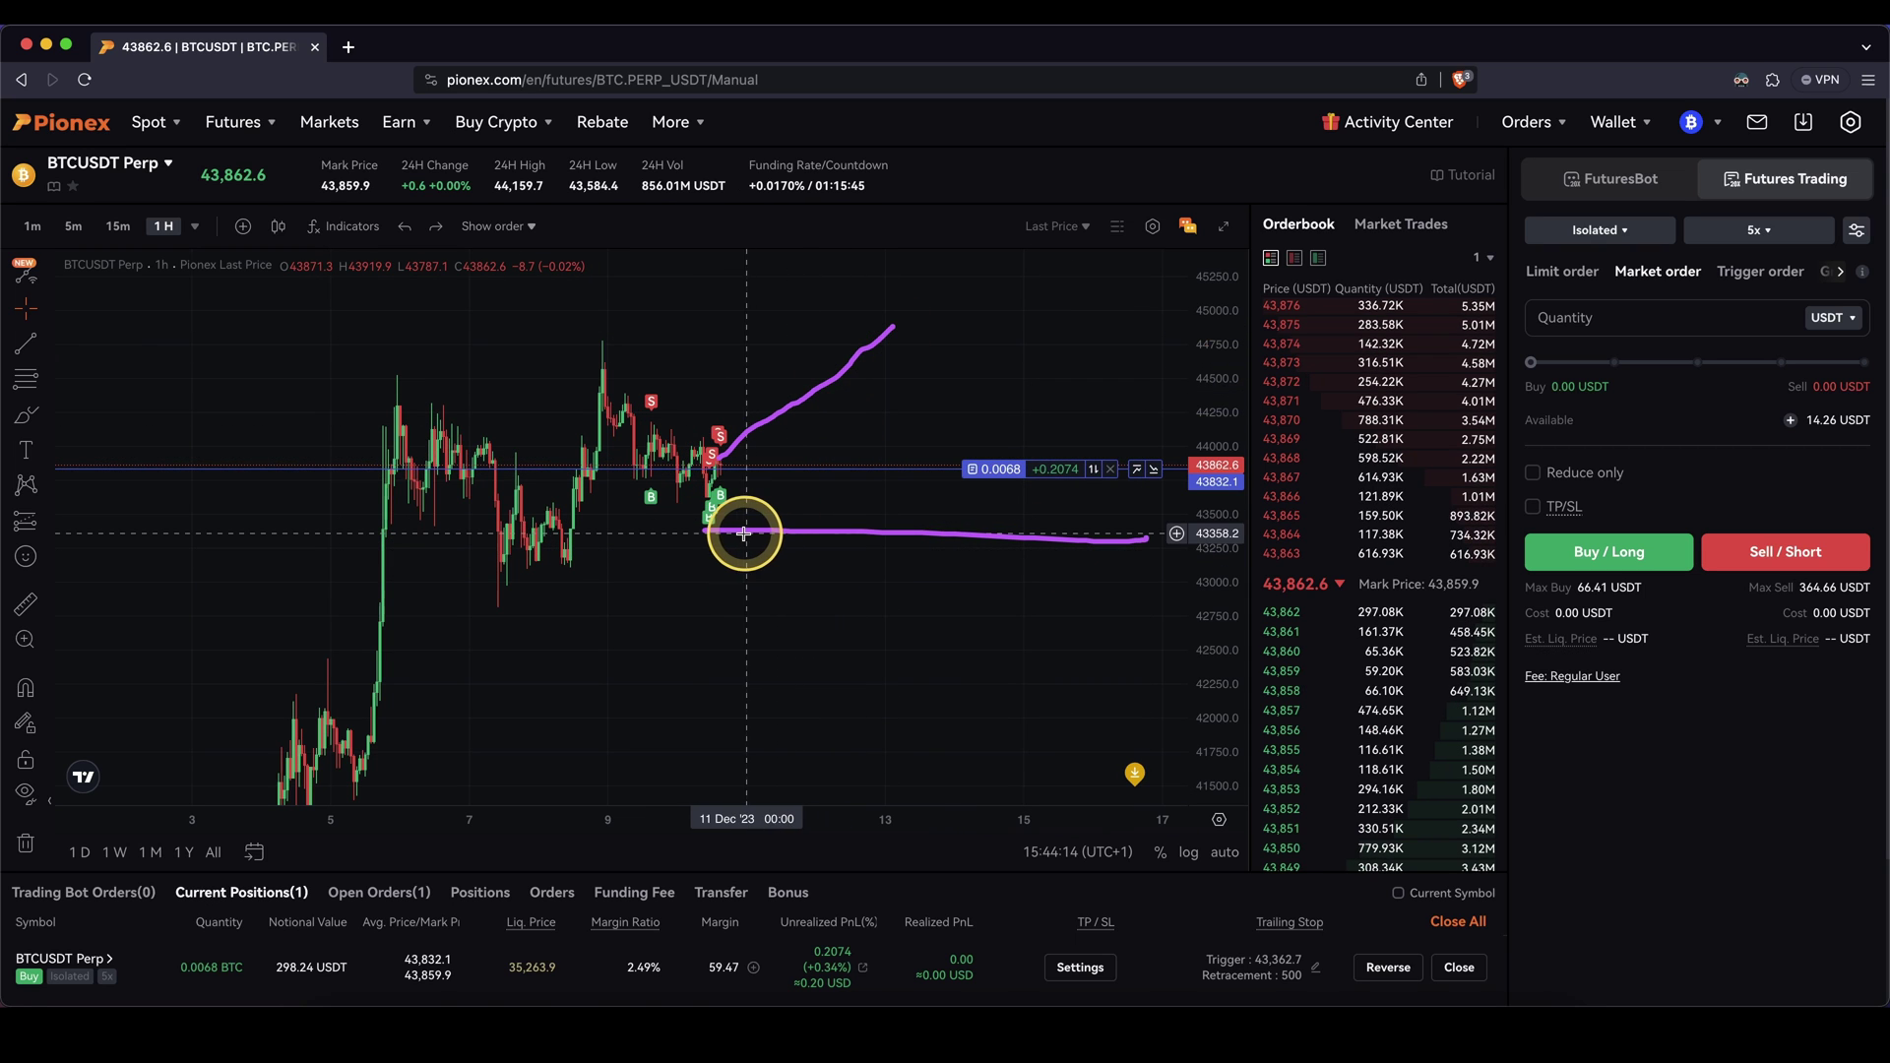
mouse_move(738, 527)
left_mouse_down()
mouse_move(906, 426)
mouse_move(817, 481)
mouse_move(940, 522)
left_mouse_up()
left_click_drag(1278, 985, 1303, 985)
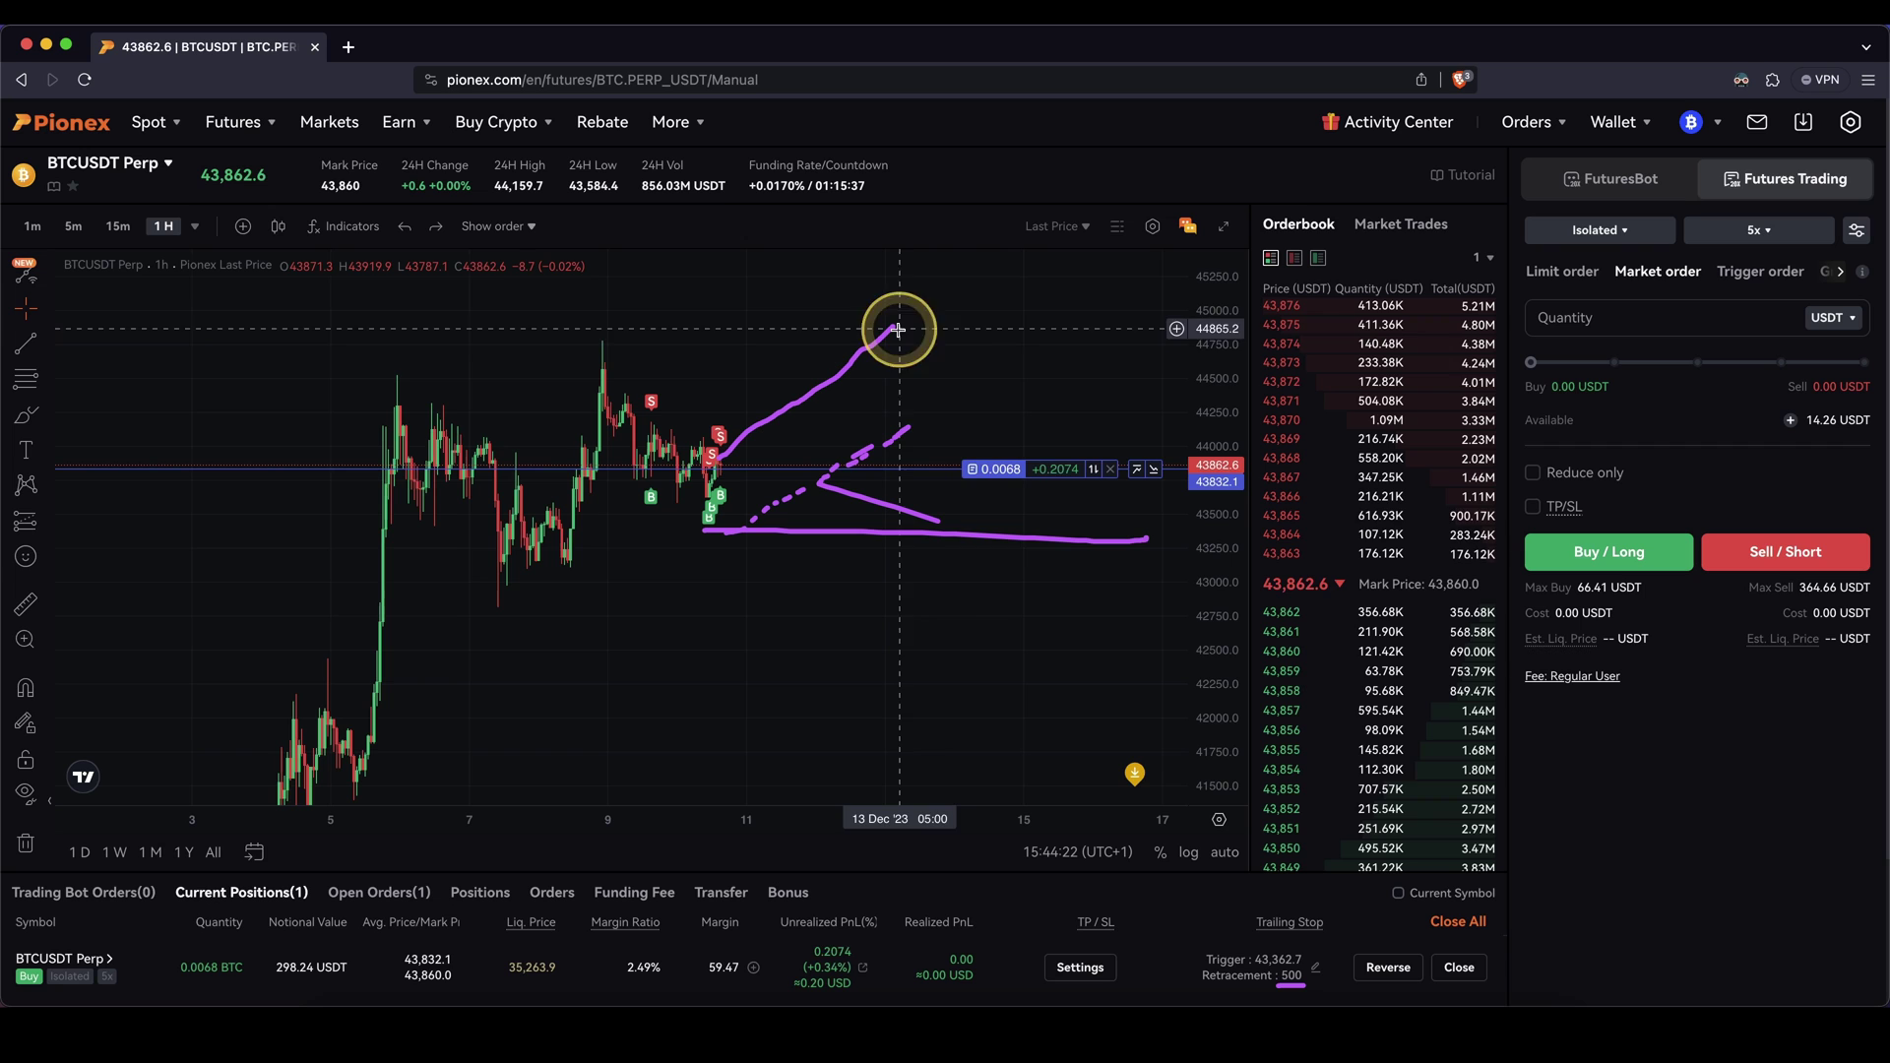
mouse_move(893, 325)
left_mouse_down()
mouse_move(985, 455)
mouse_move(928, 423)
mouse_move(1014, 424)
left_mouse_up()
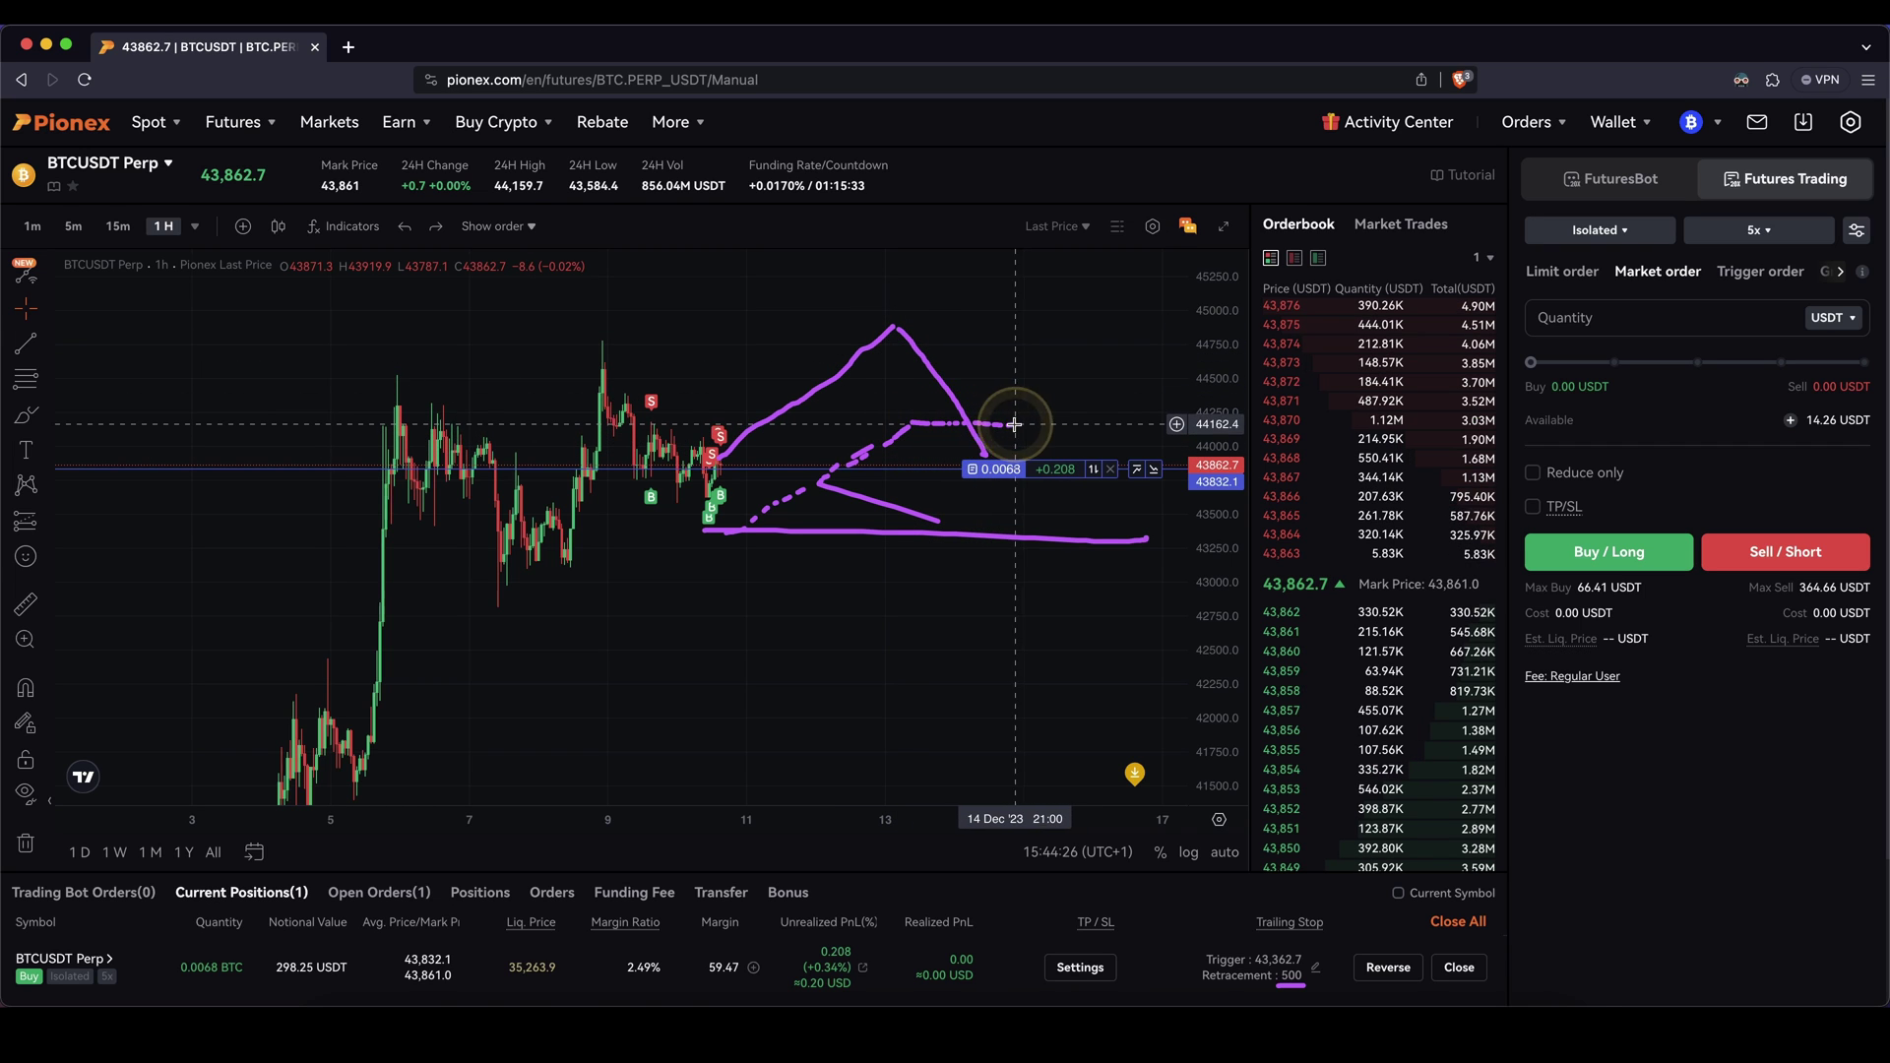
left_click(963, 421)
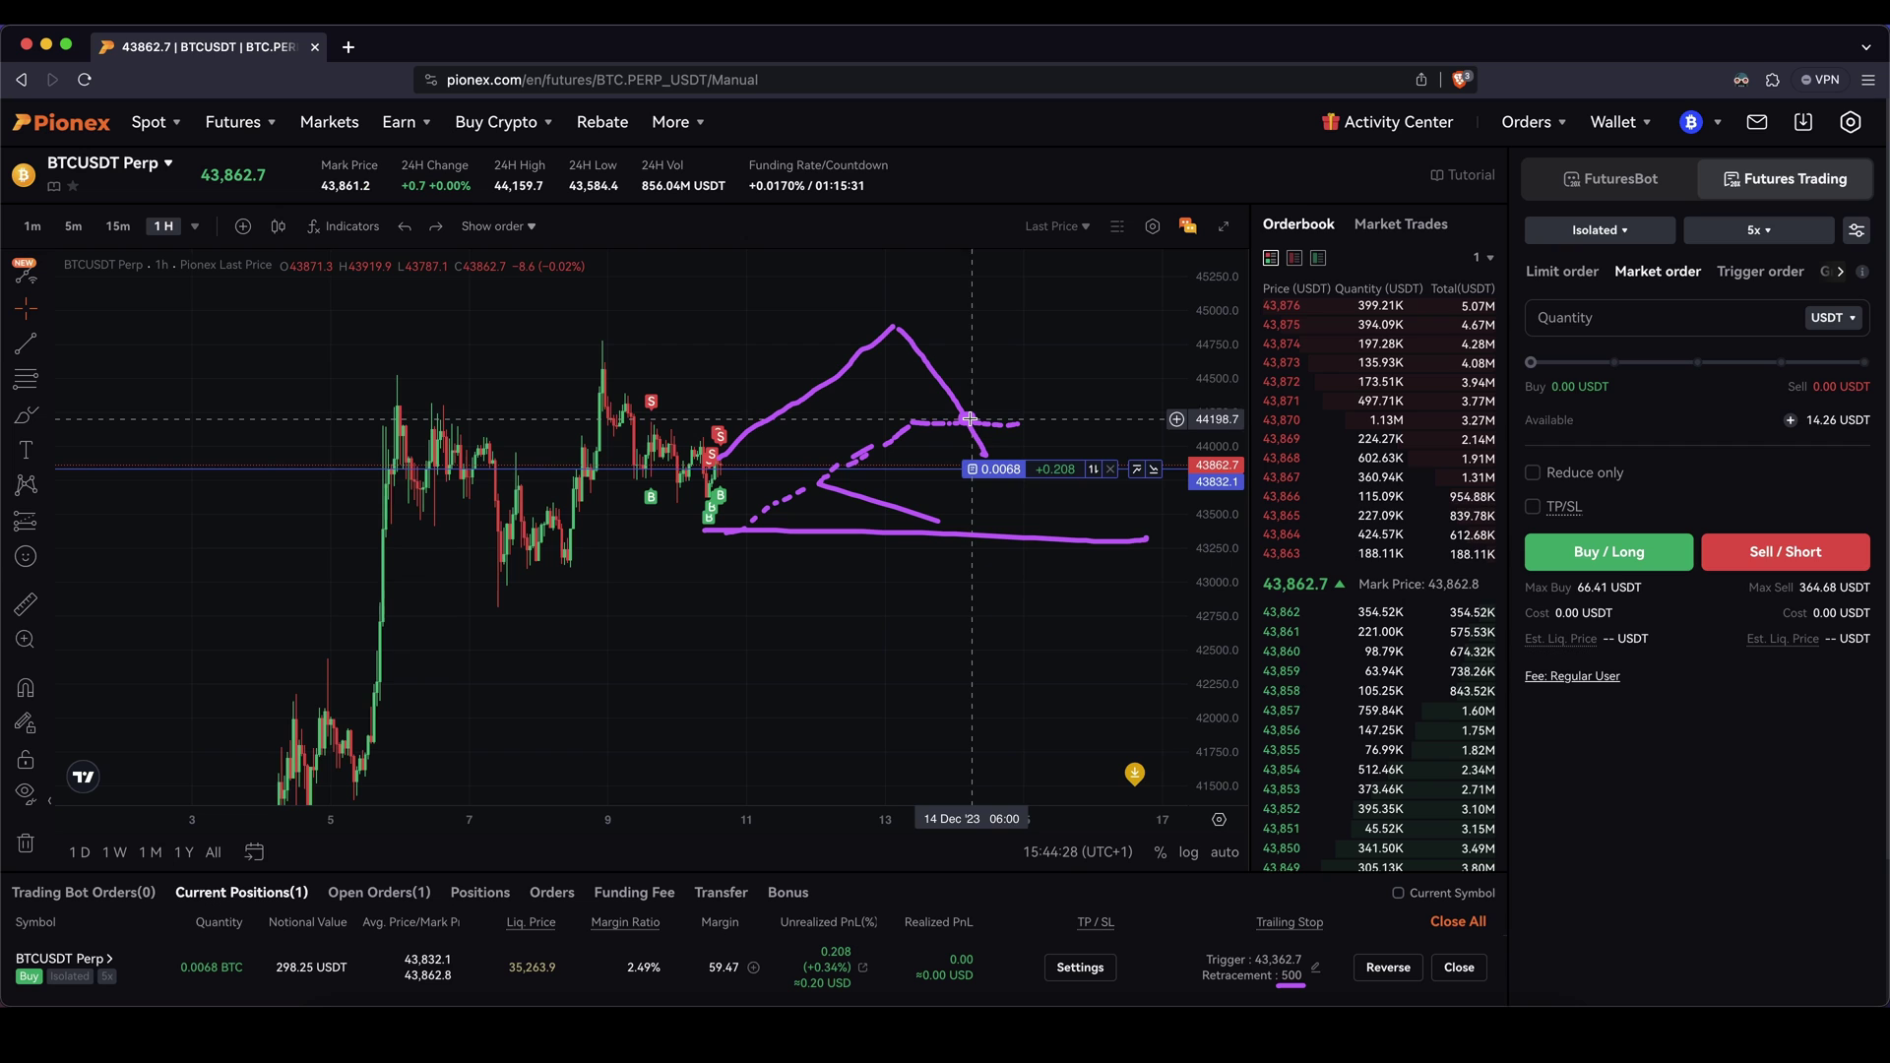
left_click(967, 420)
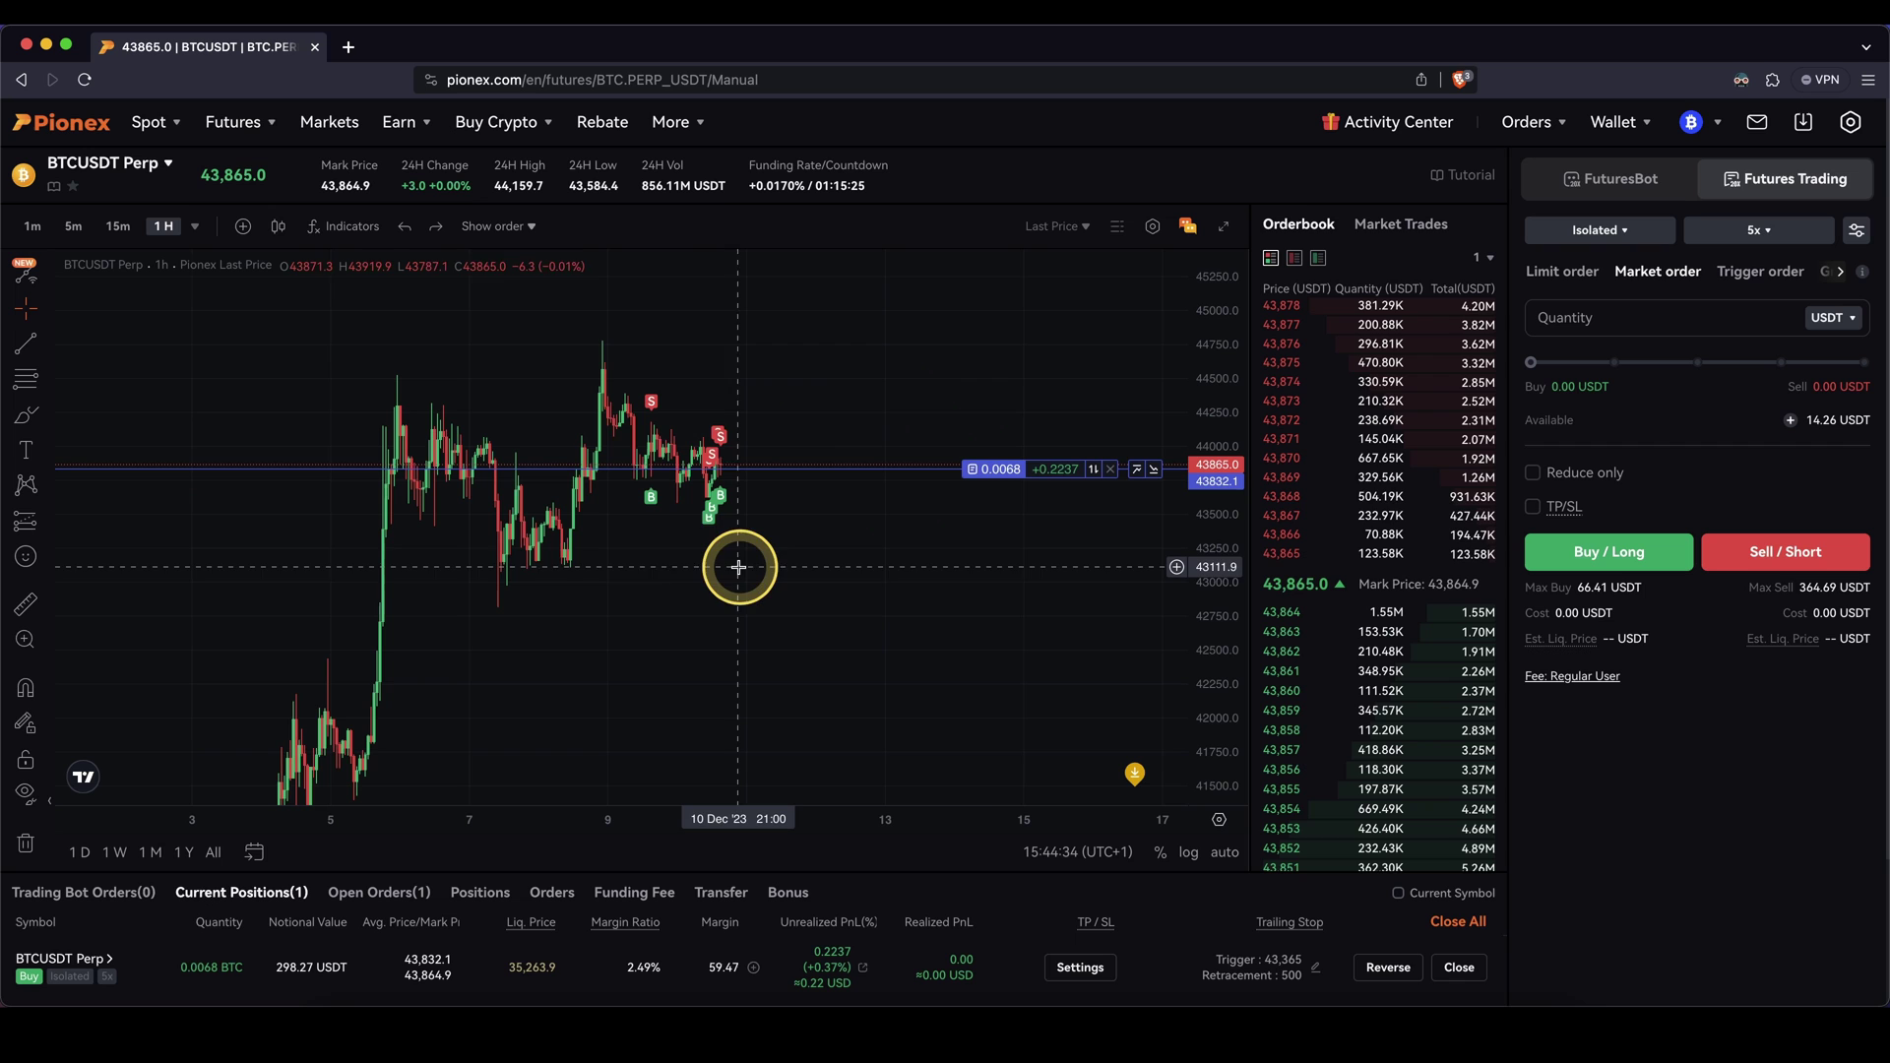
mouse_move(676, 566)
left_mouse_down()
mouse_move(1181, 553)
mouse_move(679, 568)
left_mouse_up()
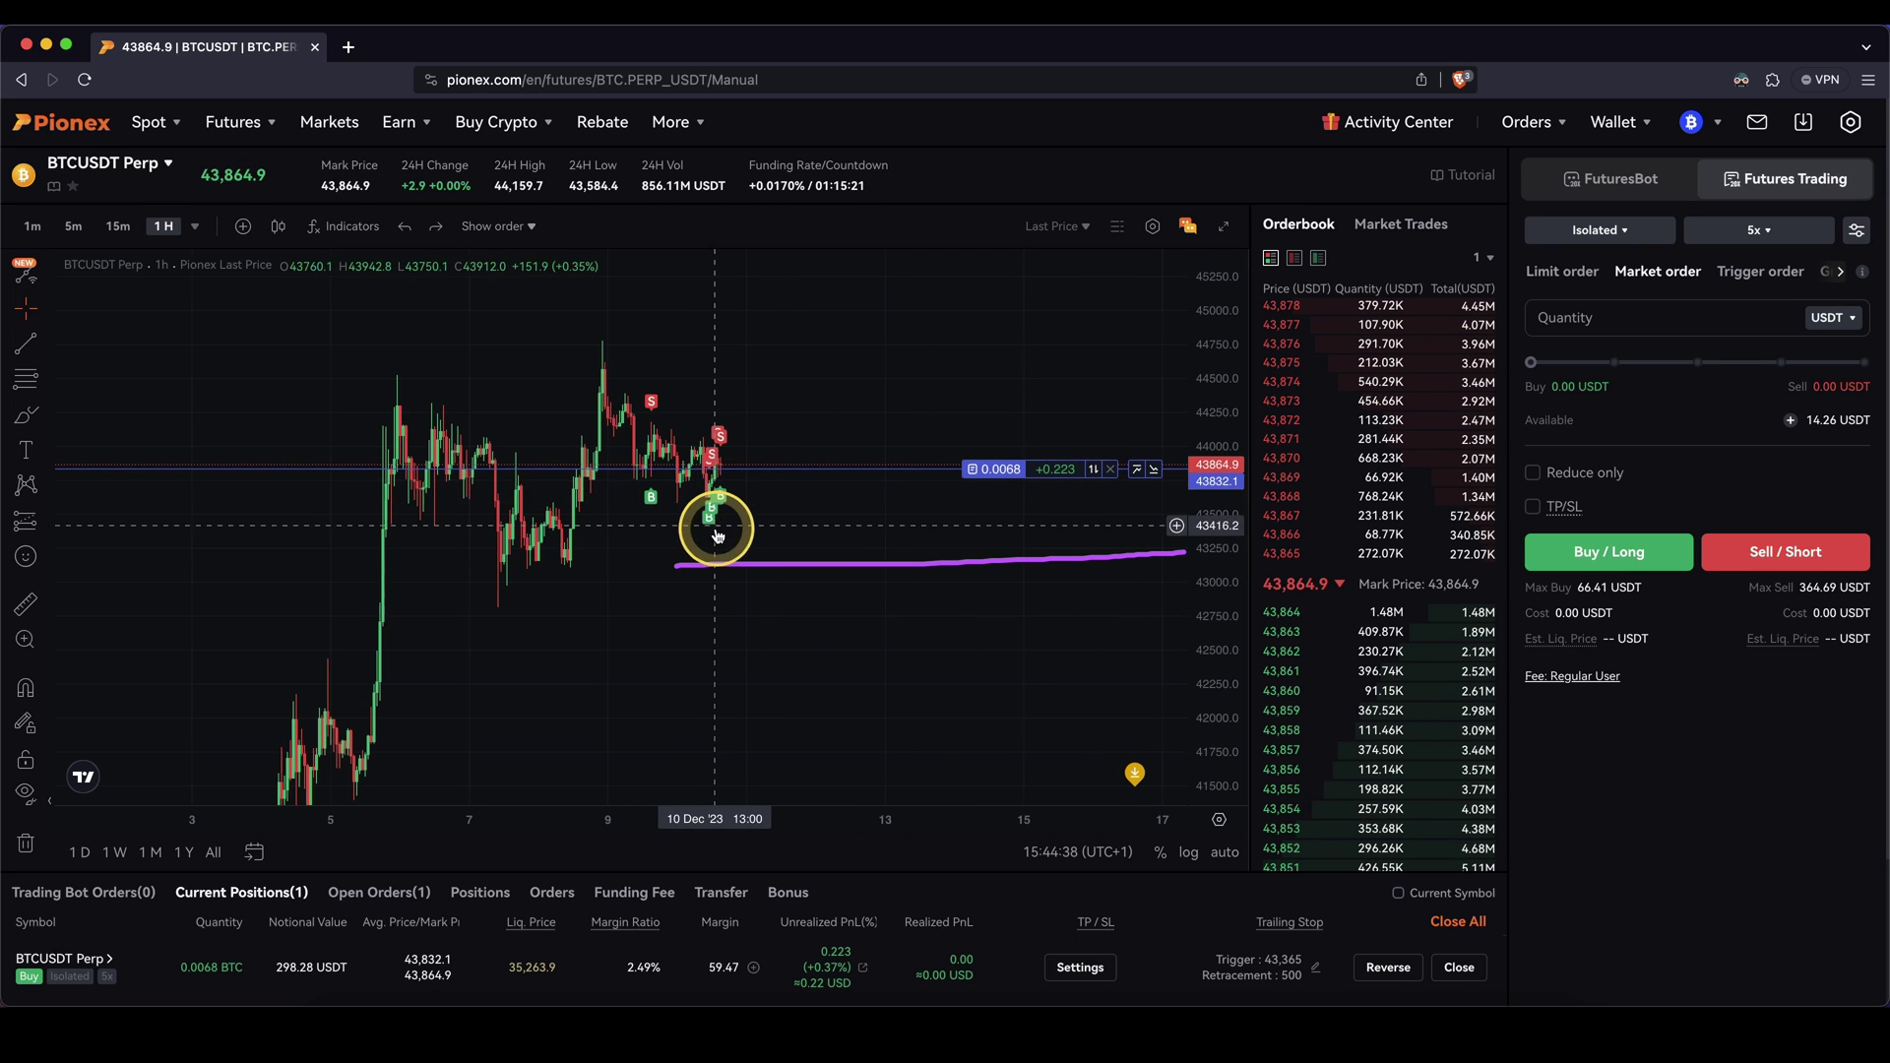
left_click_drag(724, 459, 925, 291)
left_click_drag(731, 560, 923, 403)
mouse_move(928, 285)
left_mouse_down()
mouse_move(1004, 374)
mouse_move(936, 388)
mouse_move(1049, 385)
mouse_move(1002, 387)
left_mouse_up()
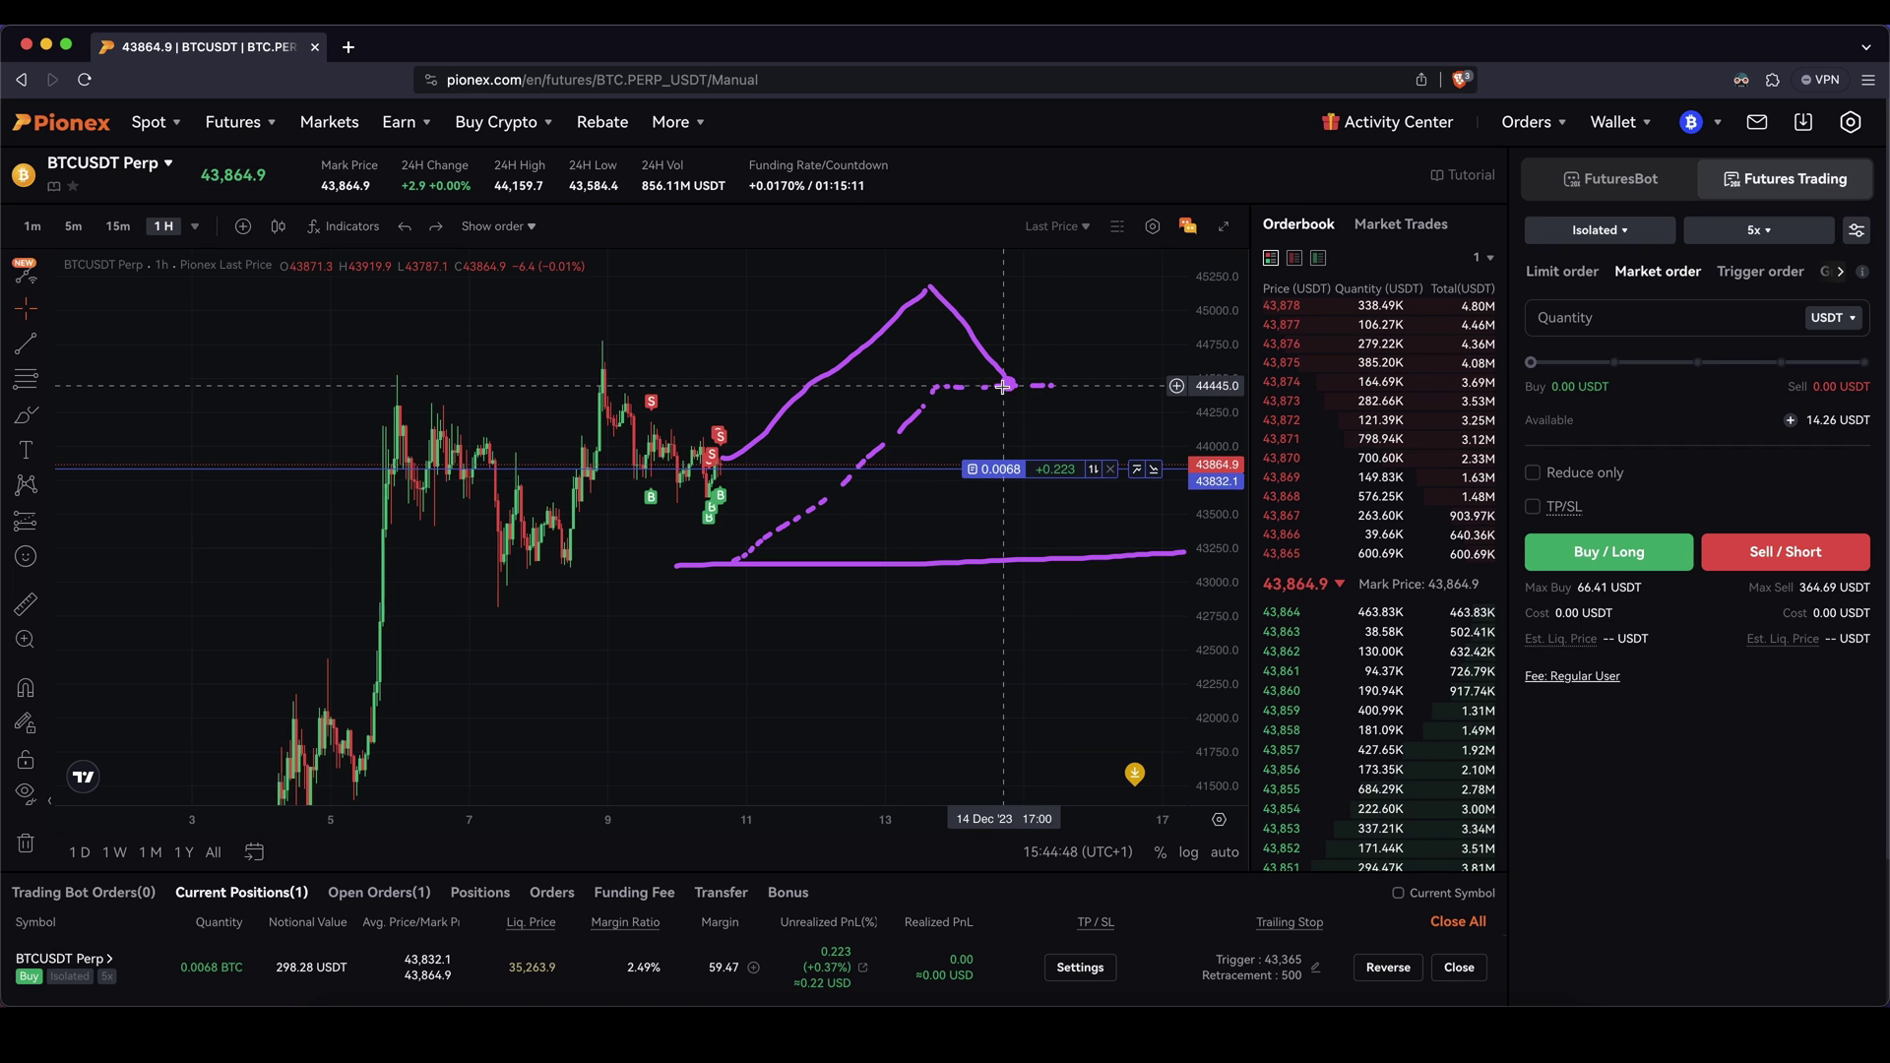
key("Escape")
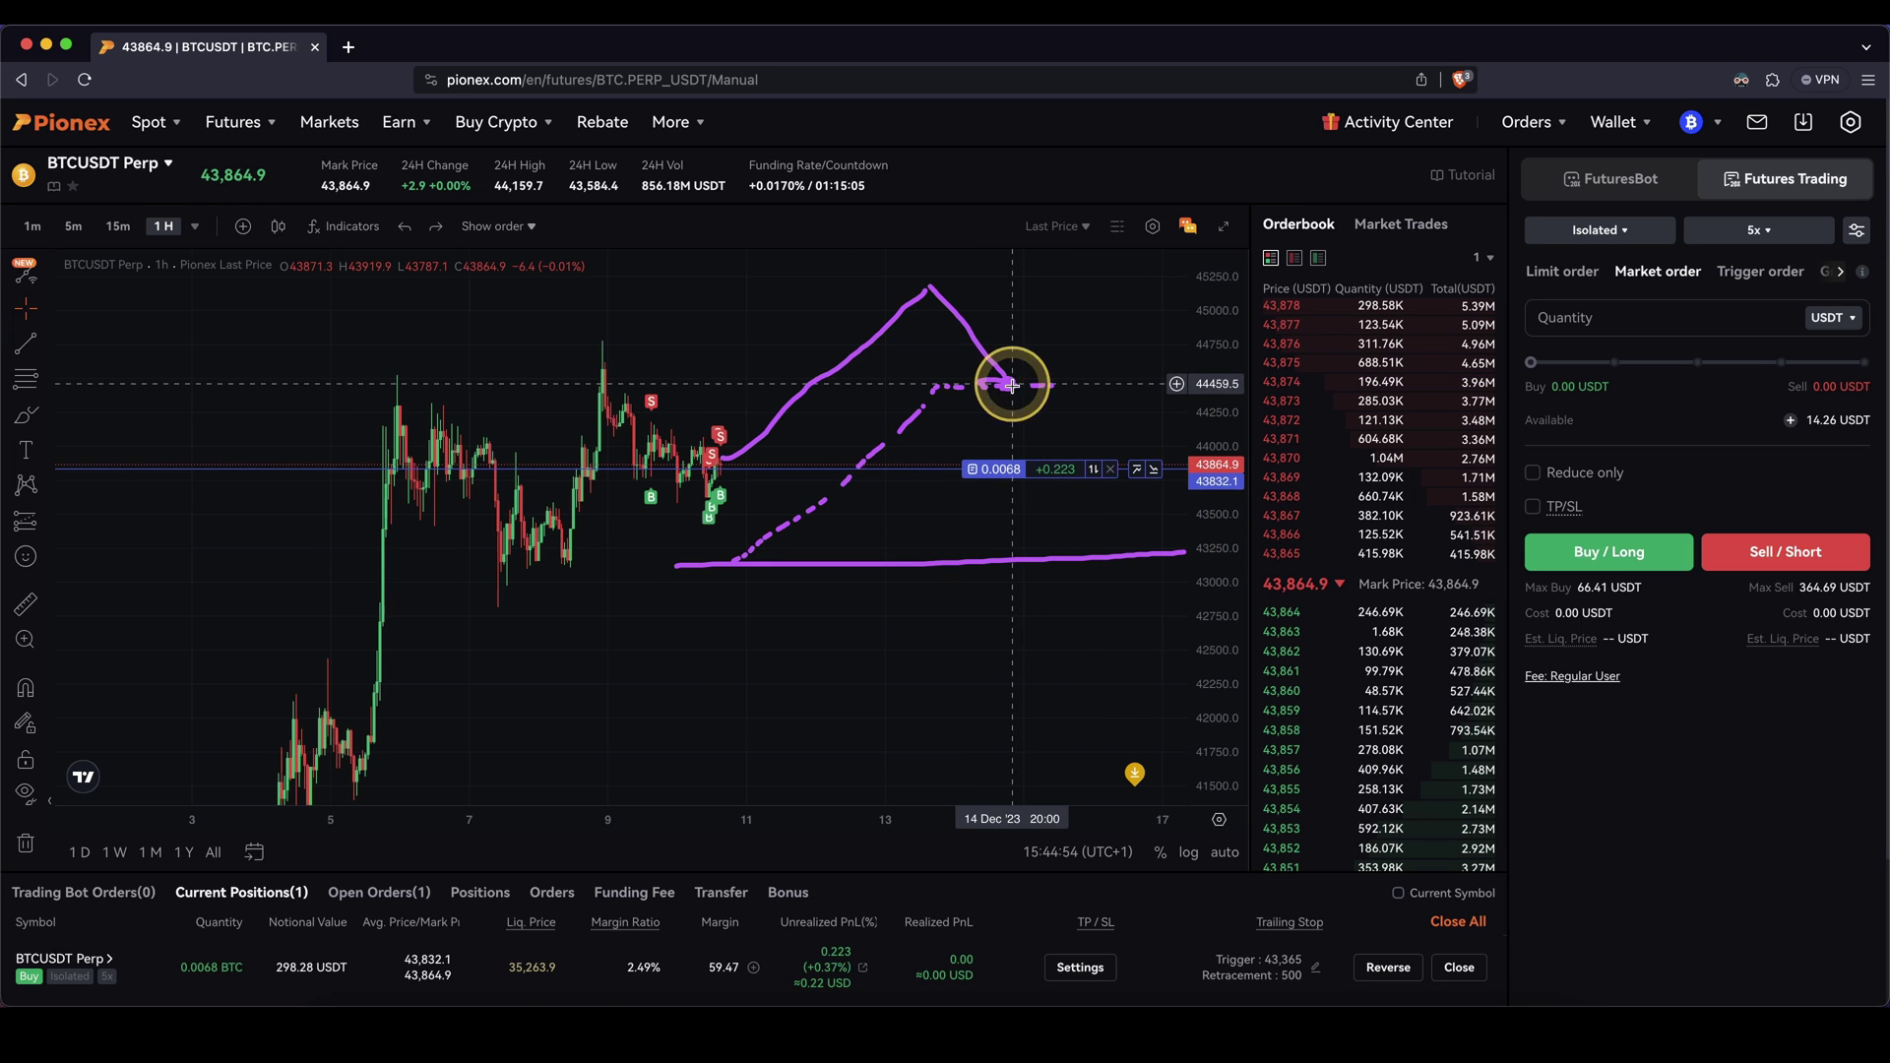
left_click_drag(1021, 386, 1089, 559)
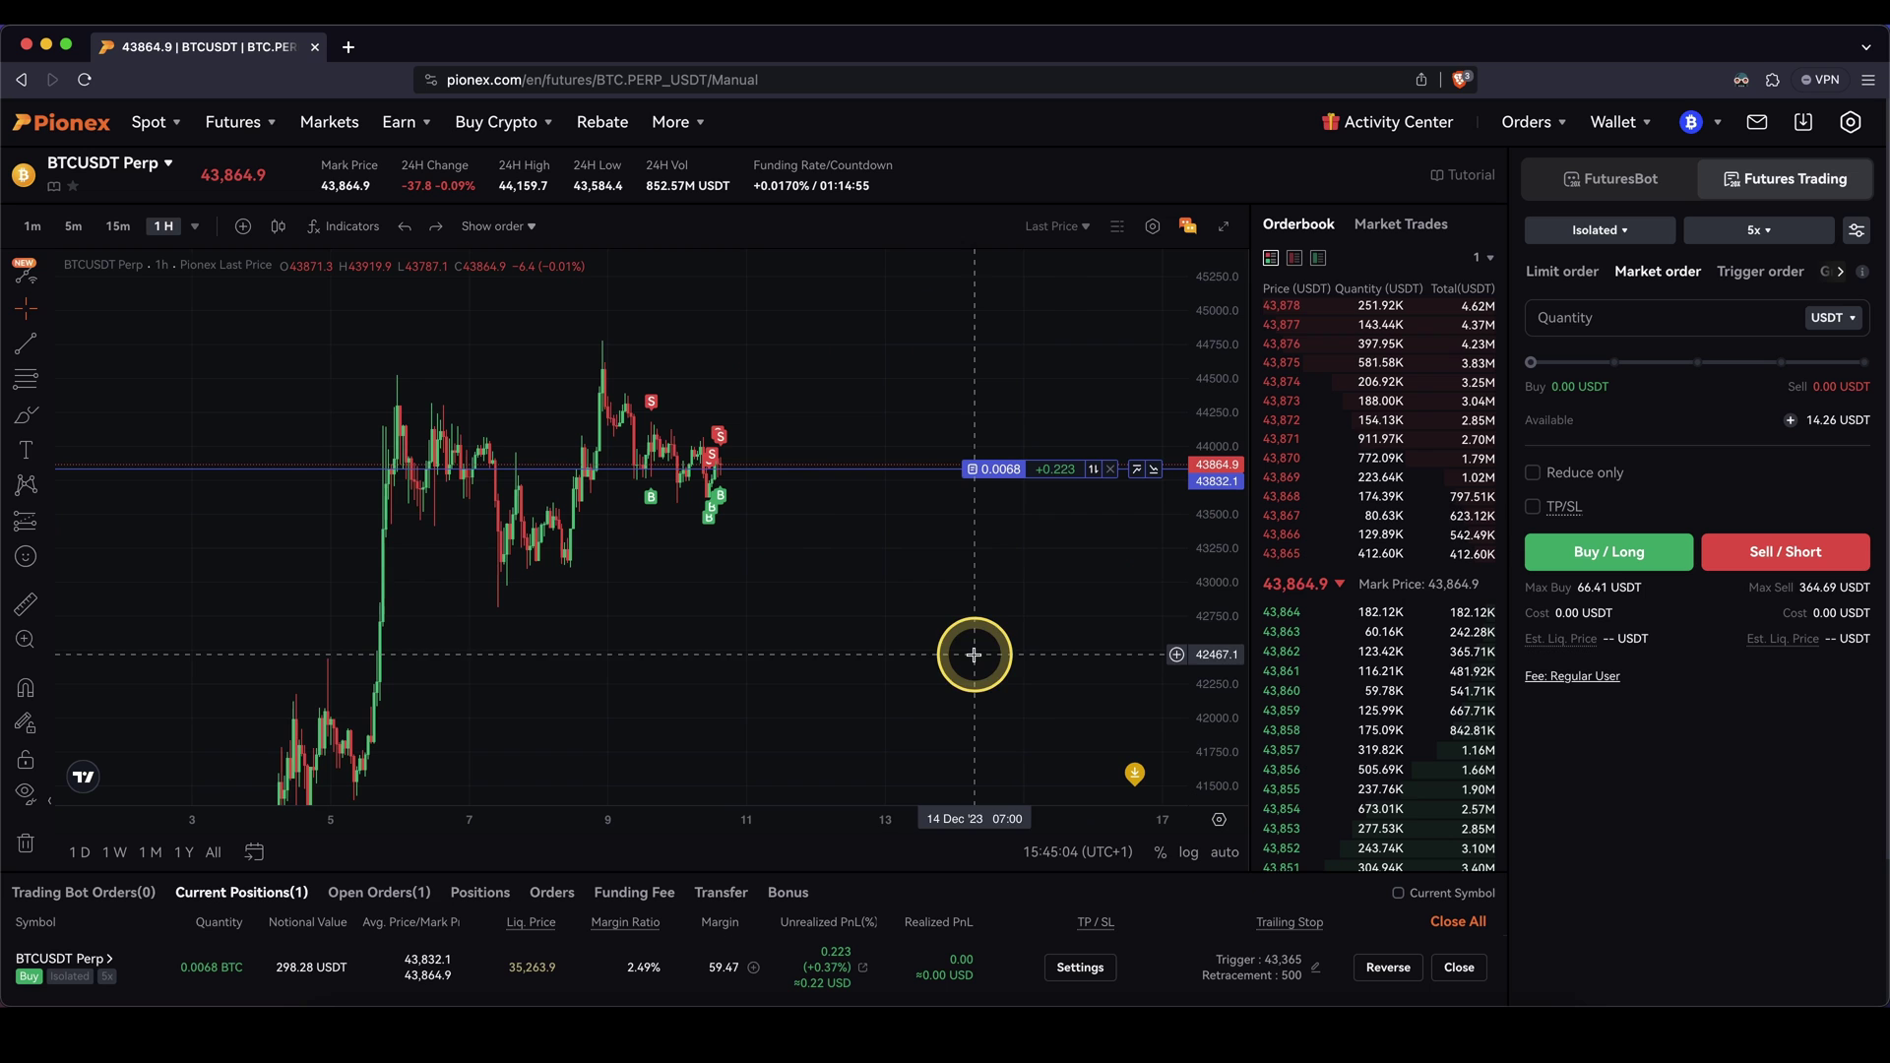
Step: Open the position's trailing stop for editing, check its retracement distance, and cancel without changes
left_click(1317, 970)
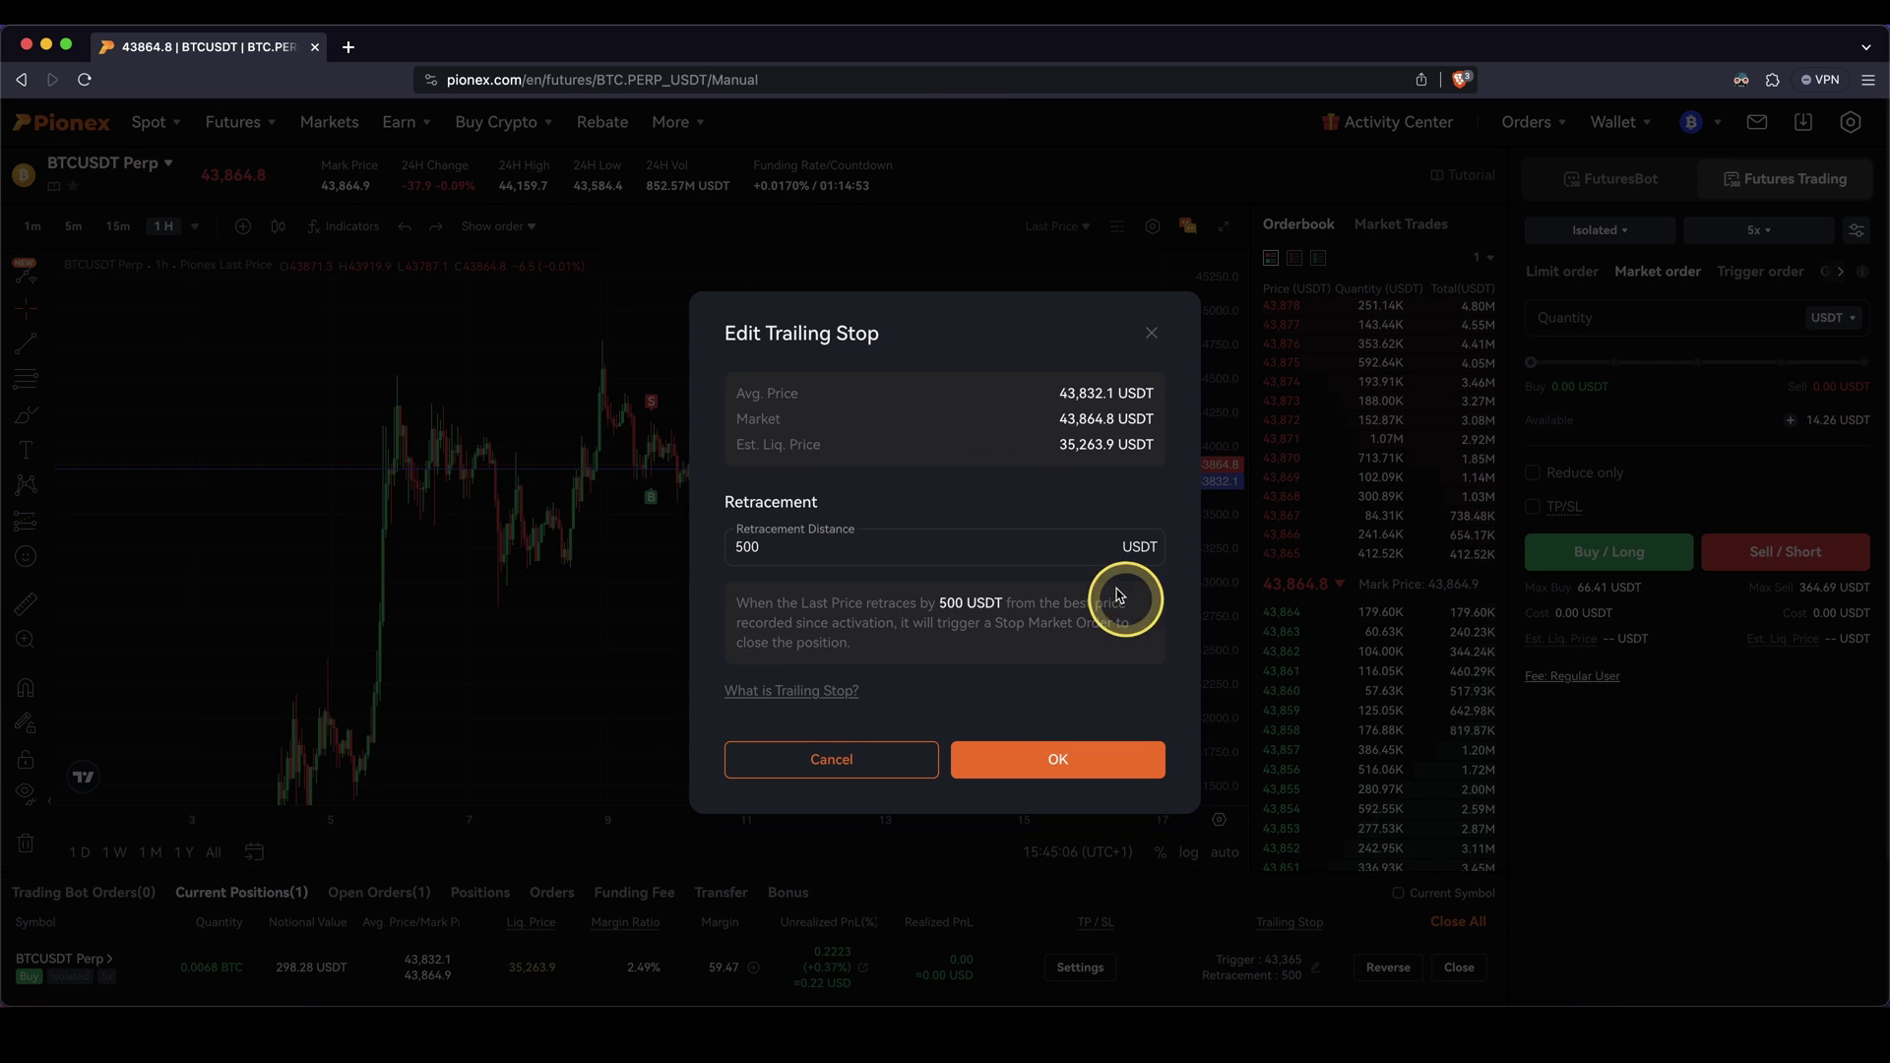
left_click_drag(836, 552, 723, 547)
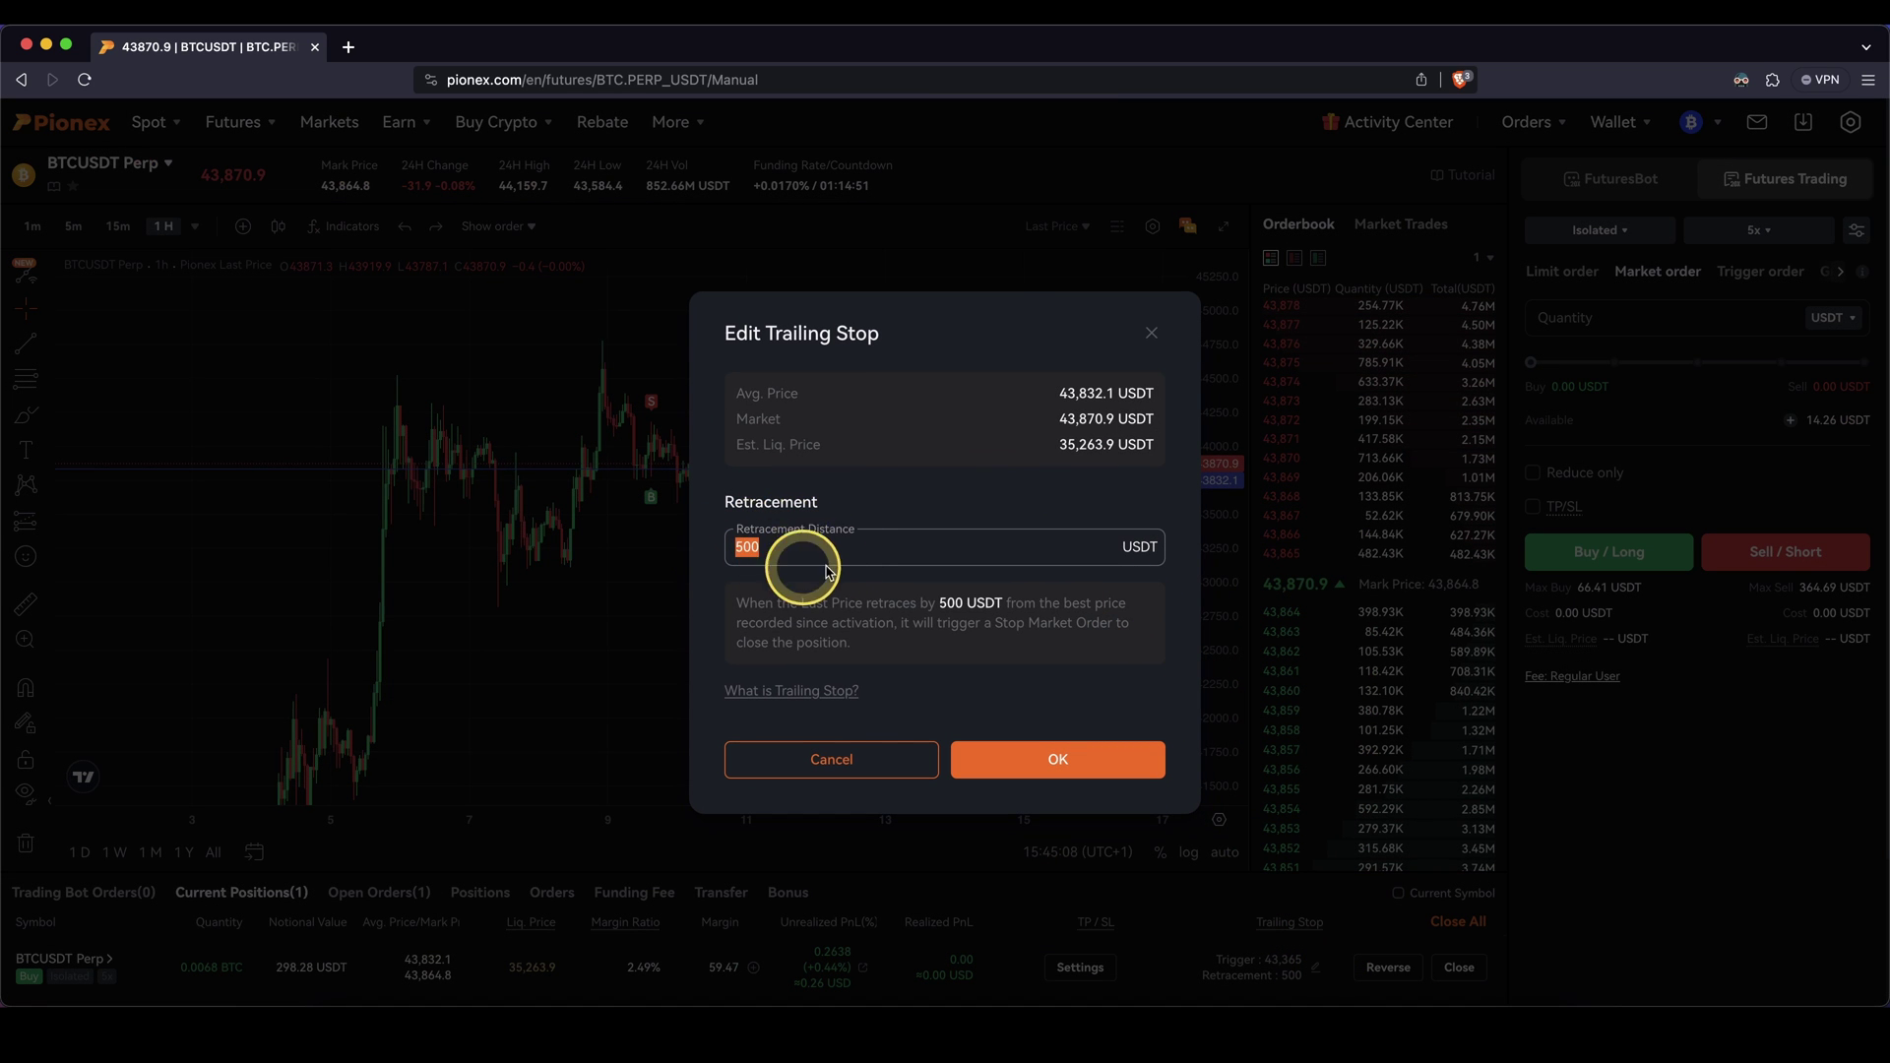
left_click(870, 748)
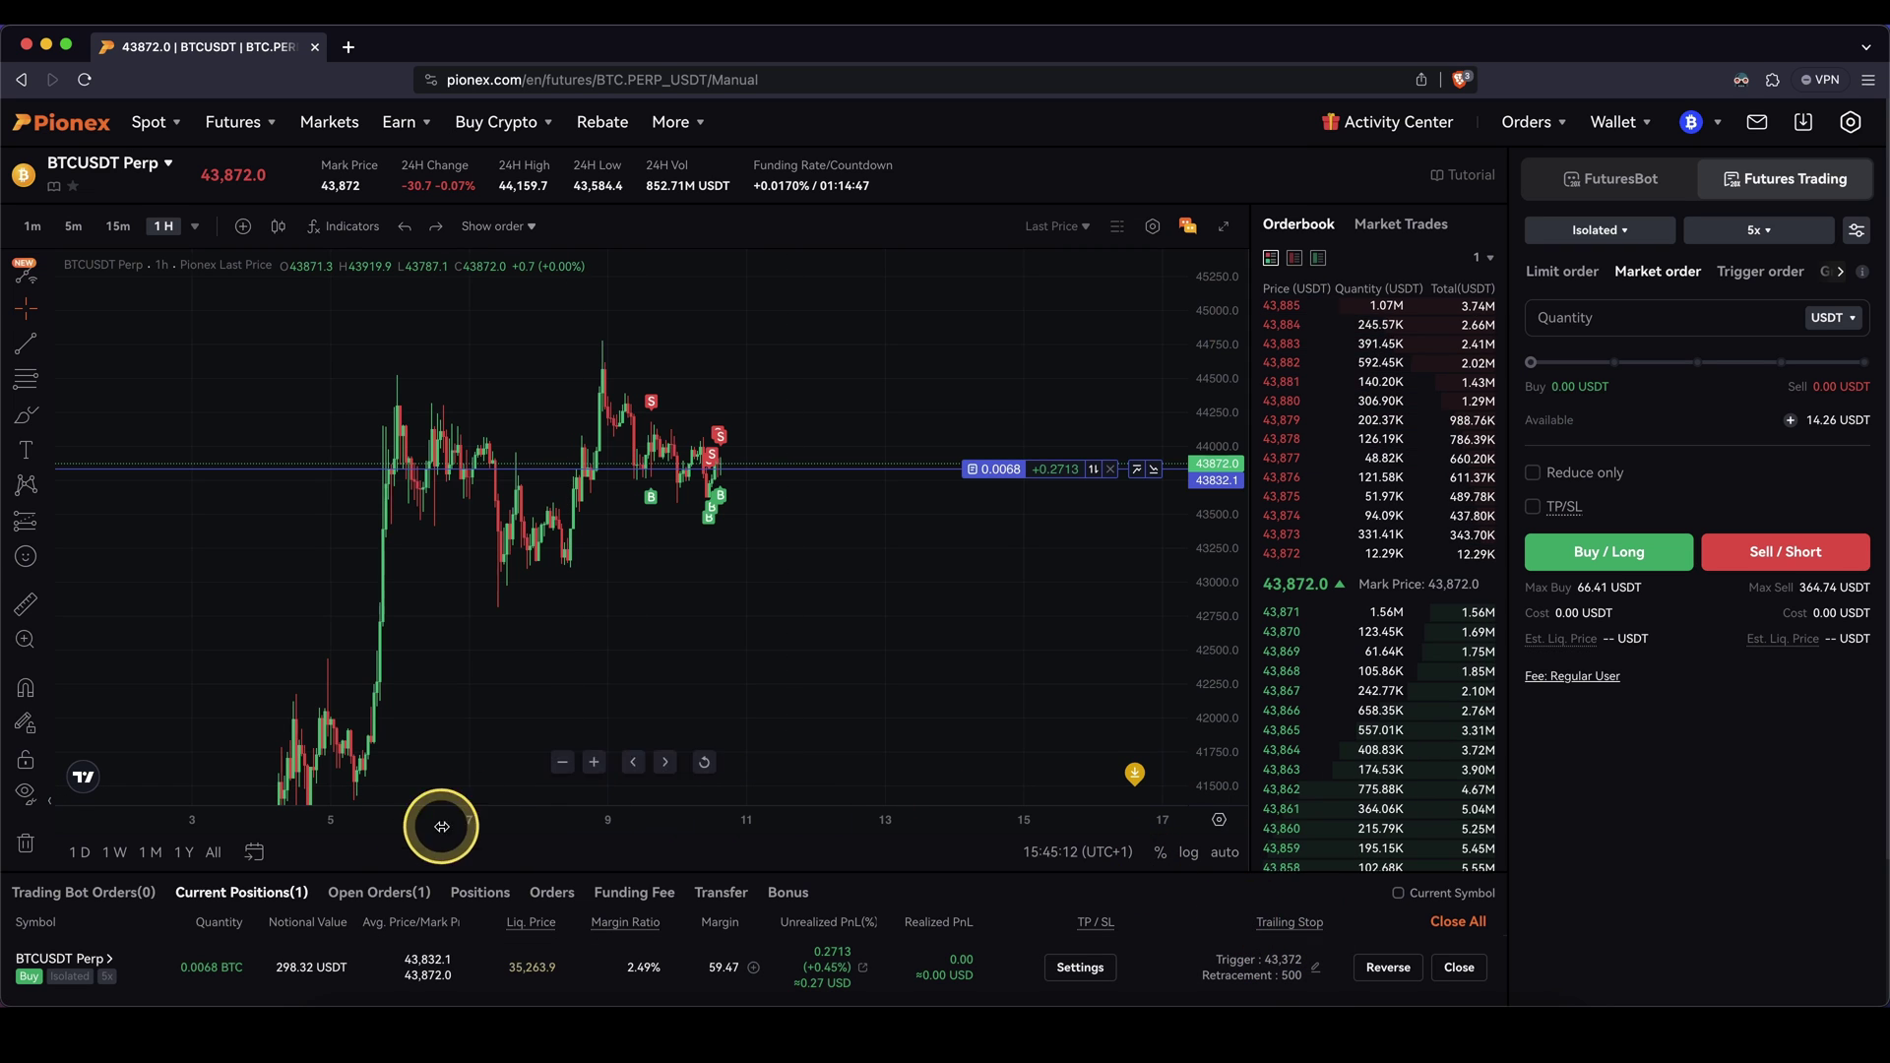
Step: Find the active BTCUSDT trailing stop among the open orders and cancel it
left_click(391, 895)
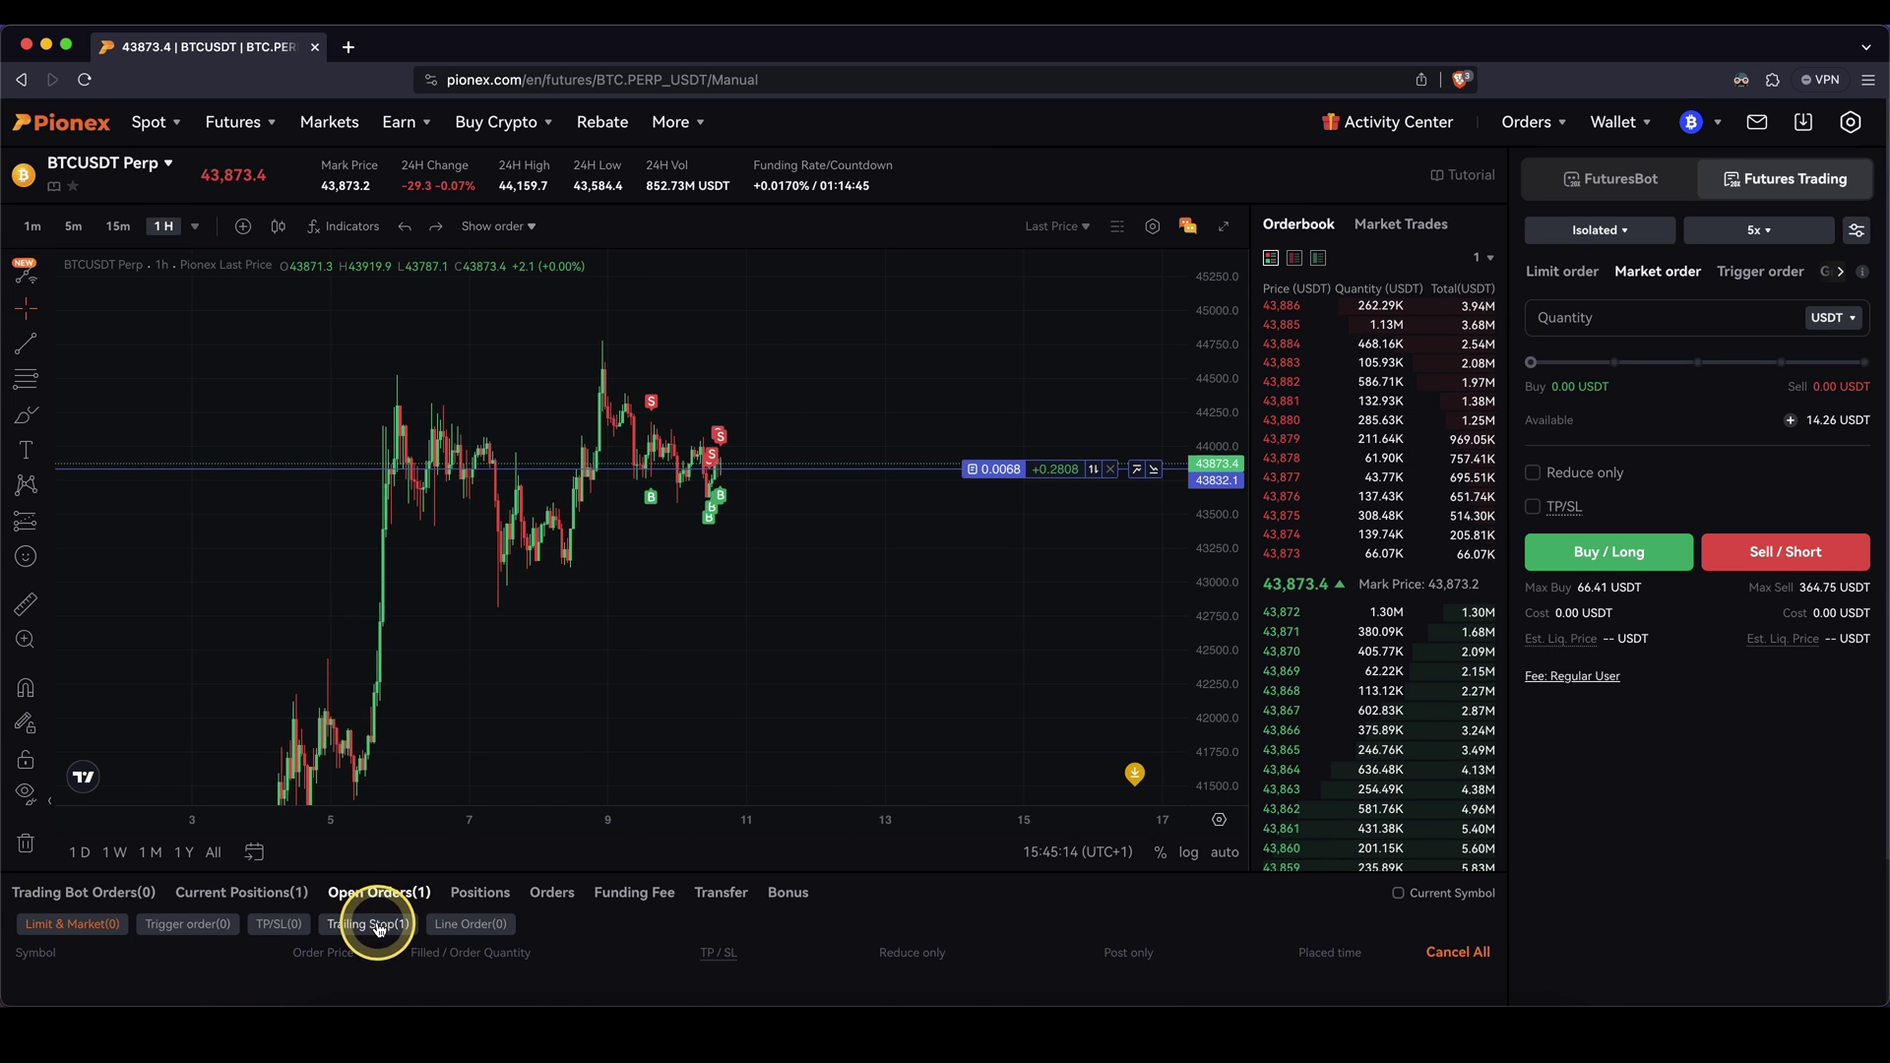
left_click(369, 922)
scroll(633, 912, "down", 2)
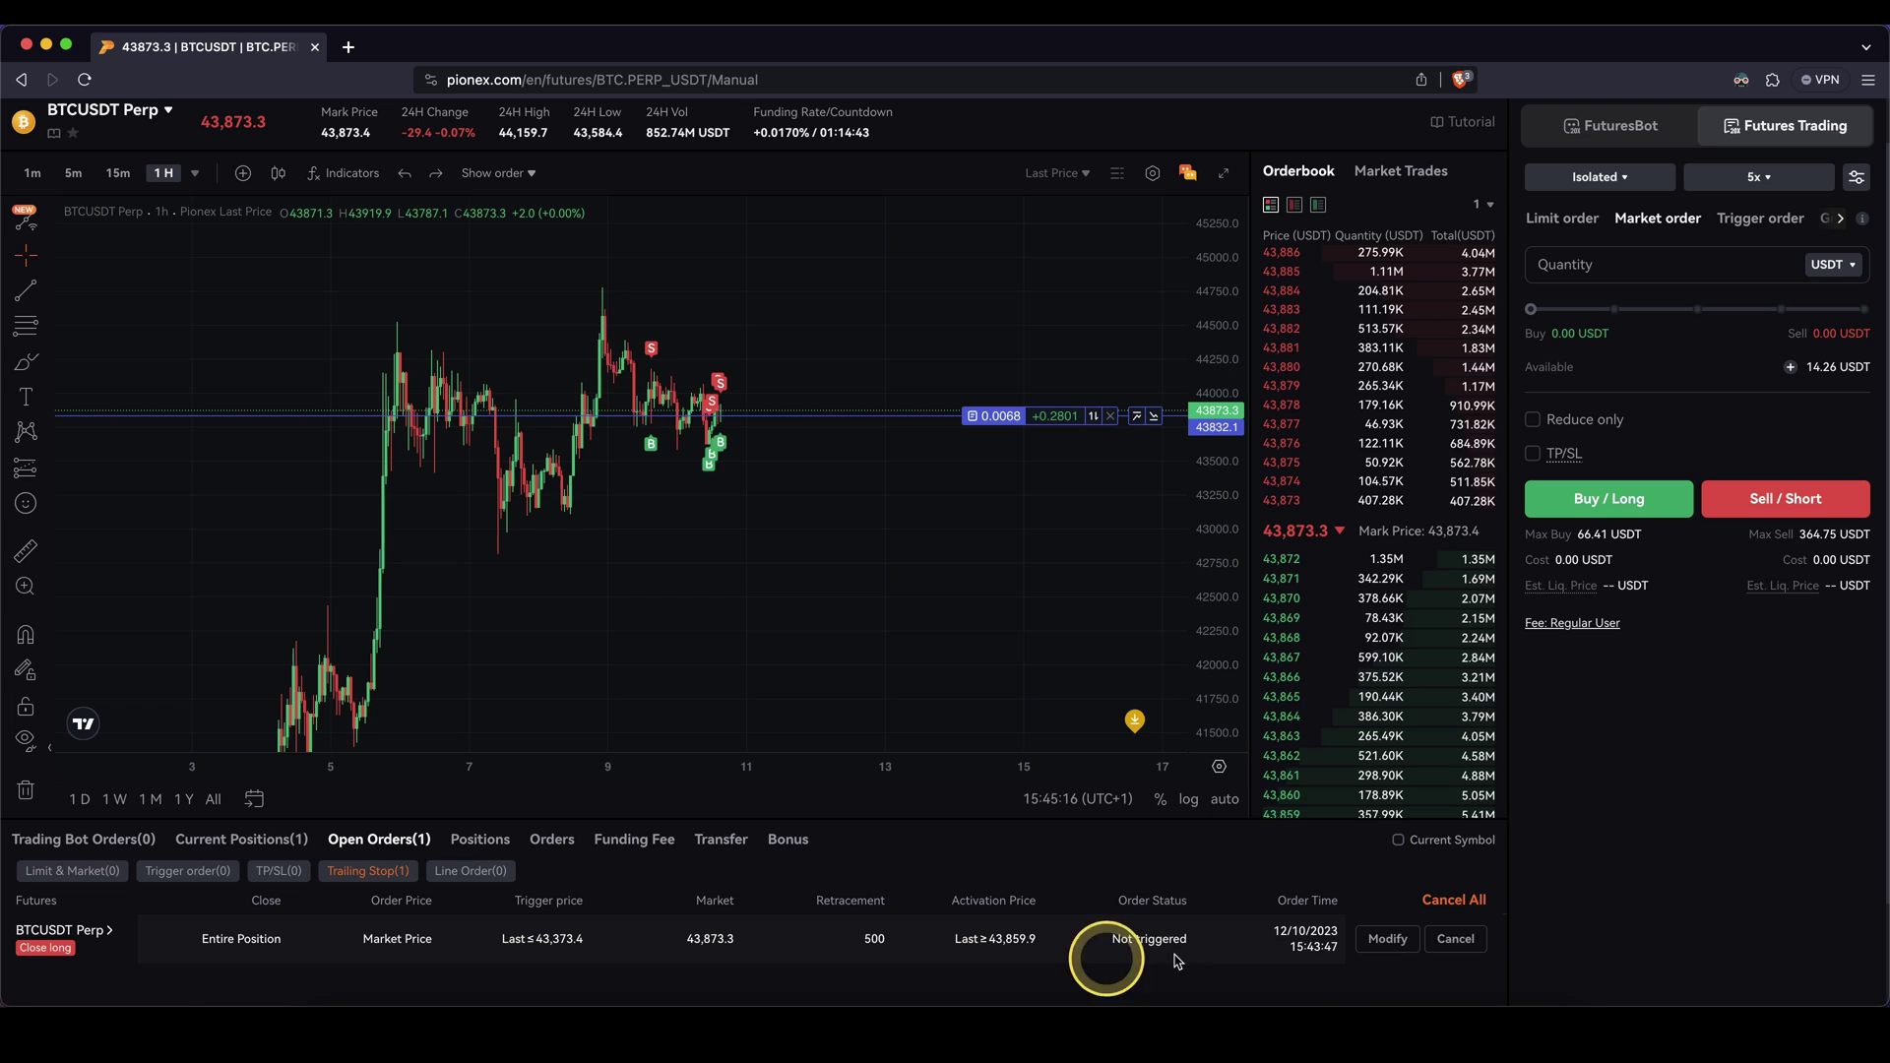
left_click(1447, 938)
left_click(1073, 615)
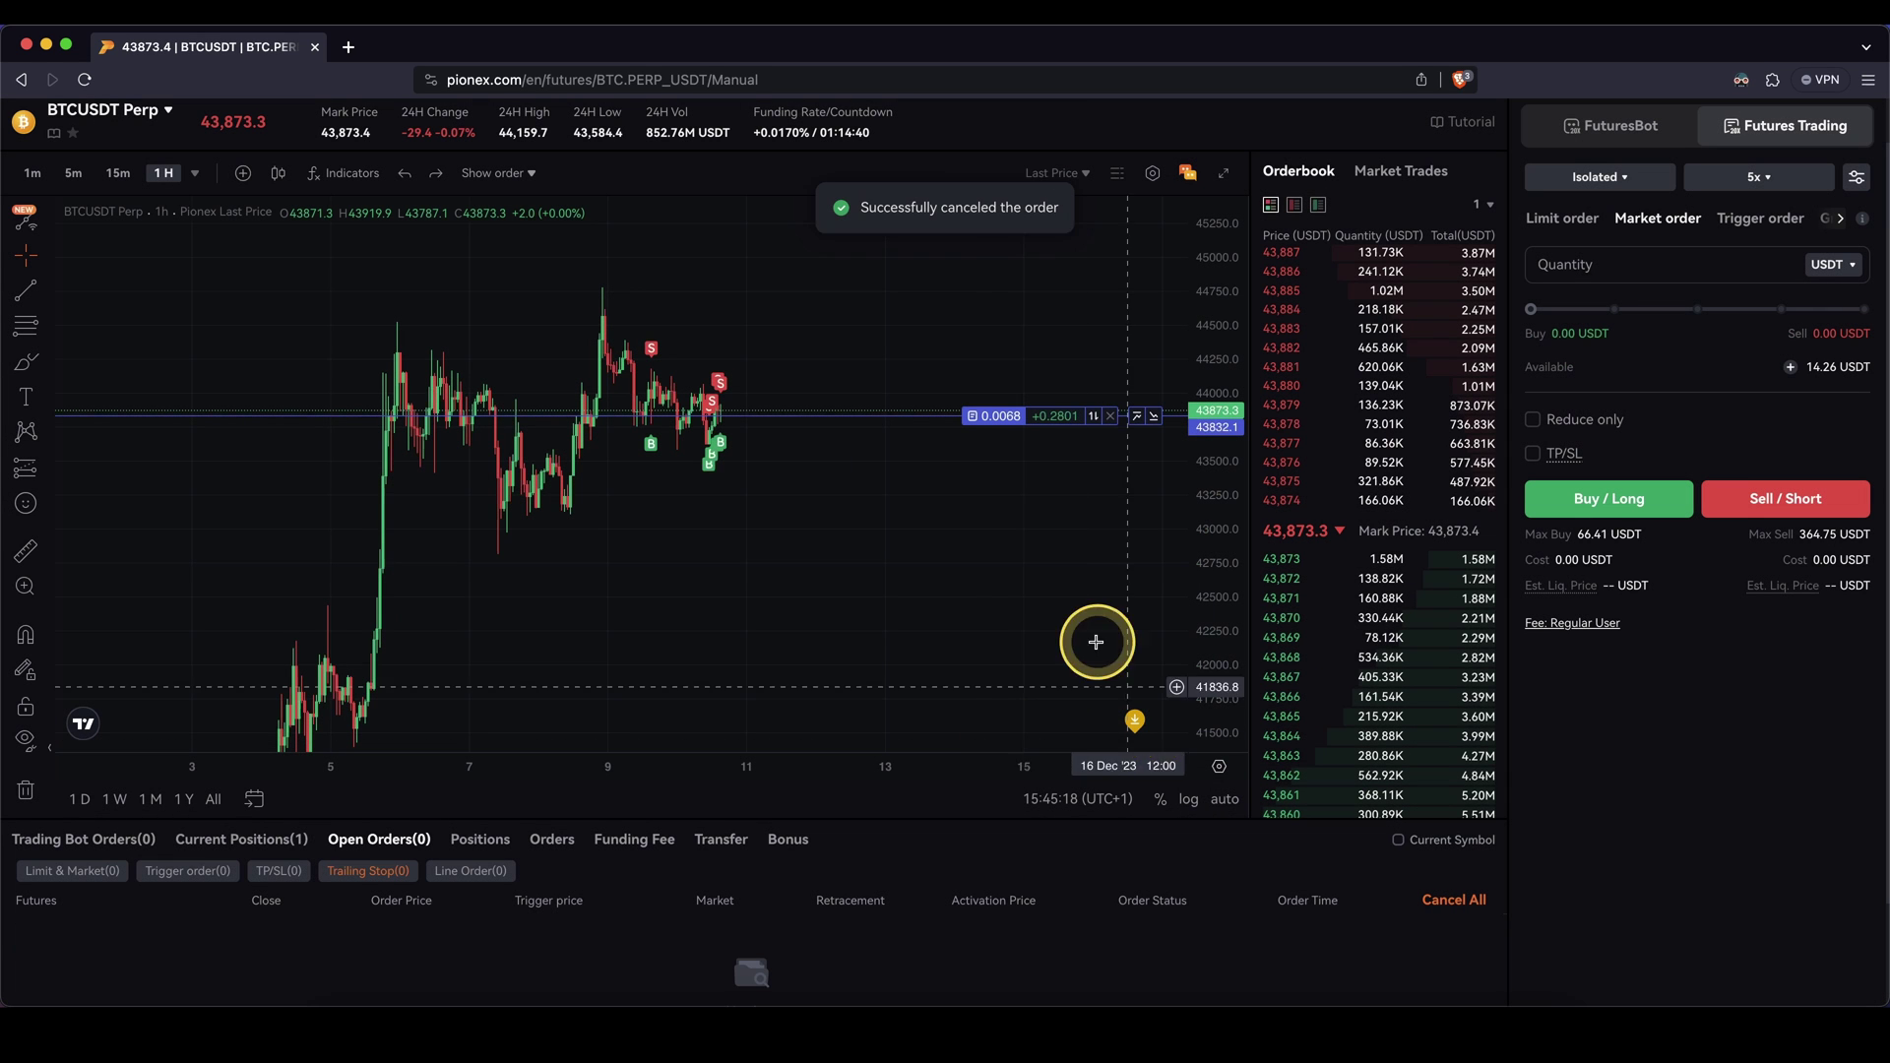
Step: Close the BTCUSDT perpetual long position at market price and confirm the order
left_click(251, 852)
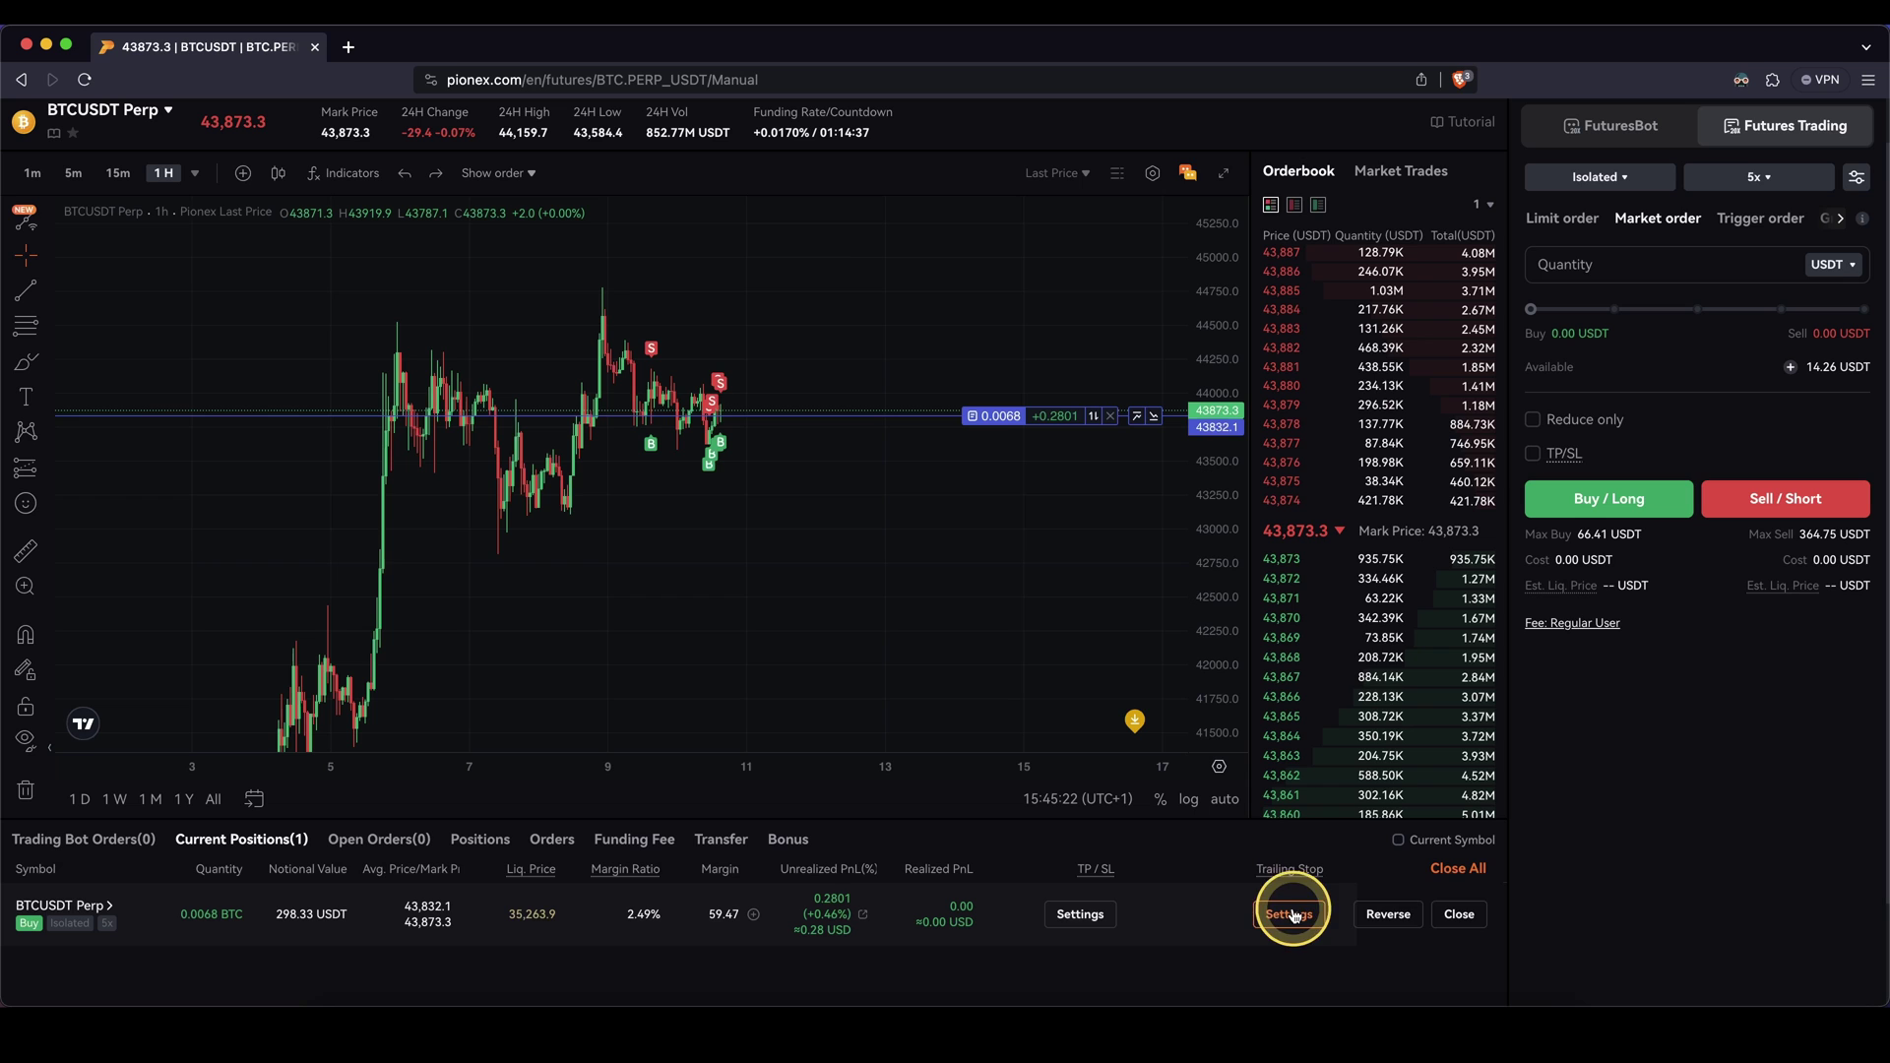
left_click(1458, 915)
left_click(1077, 736)
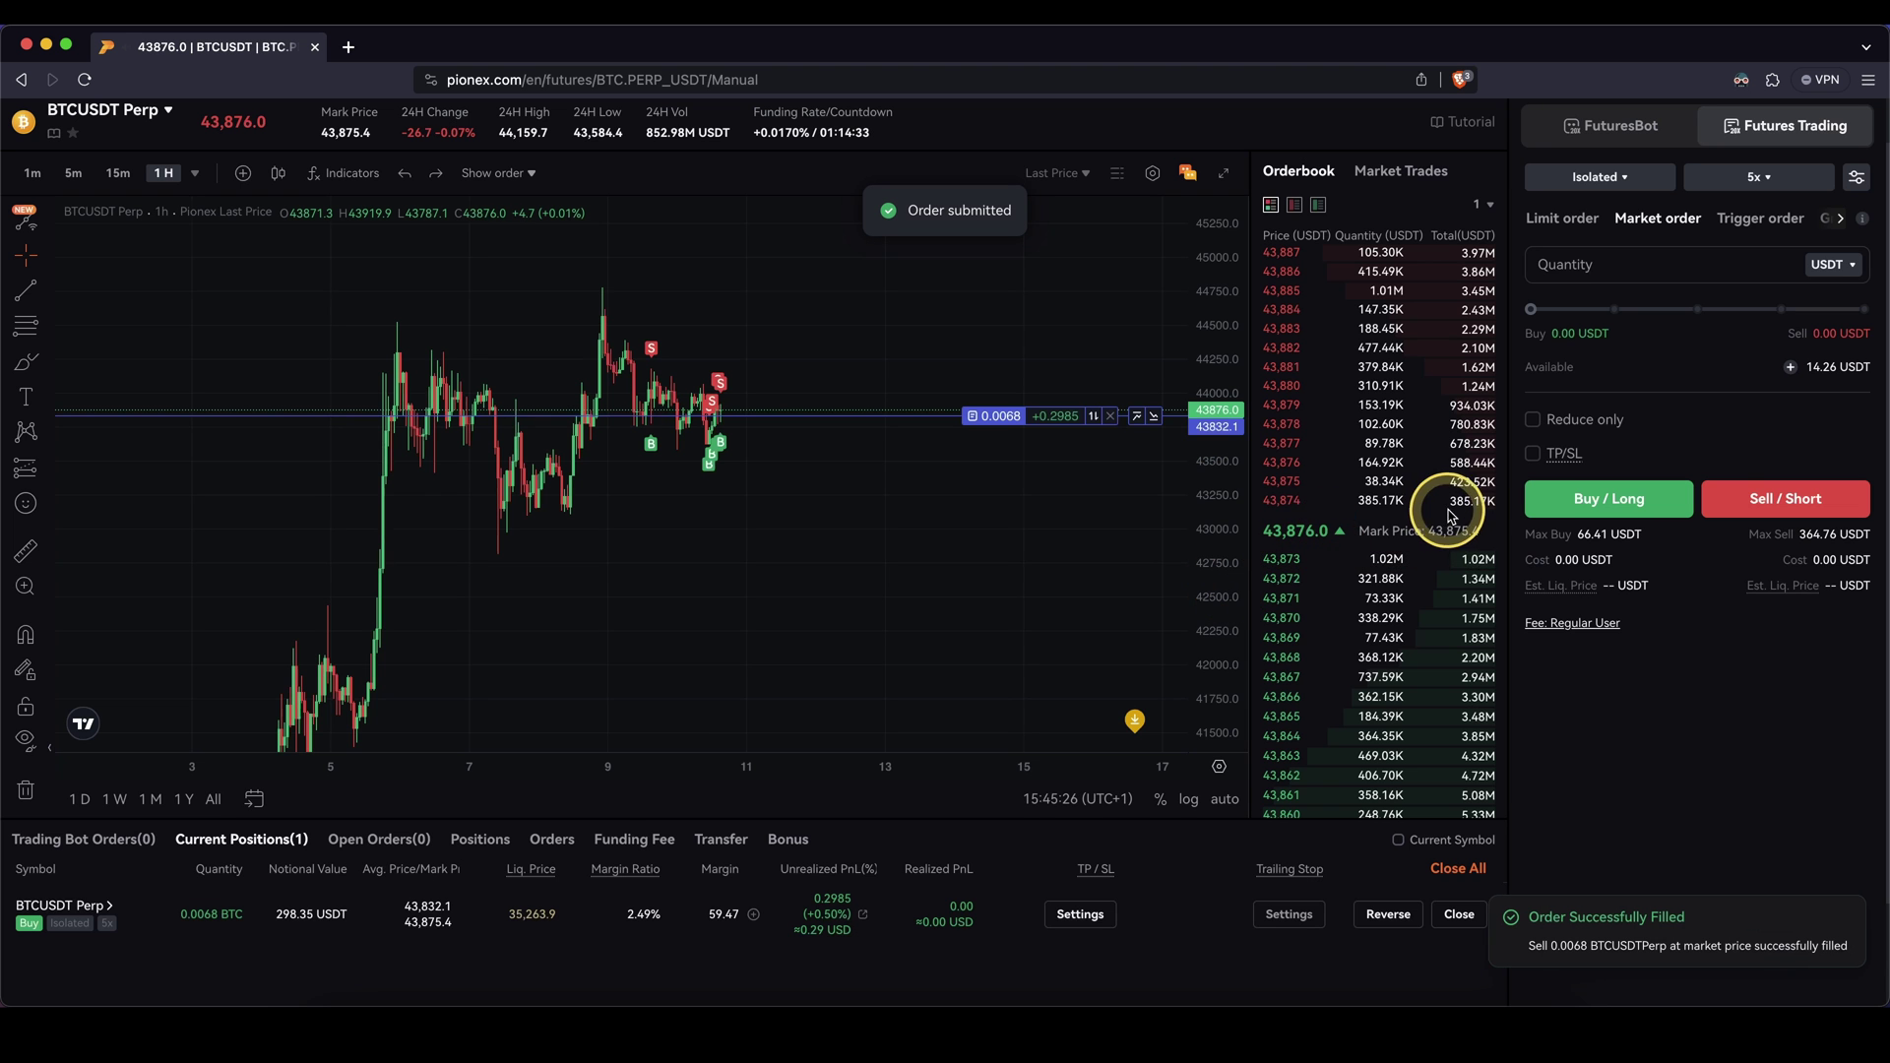
Step: Open a BTCUSDT perpetual short at market price using 62% of the available balance, and confirm the order
left_click(1780, 498)
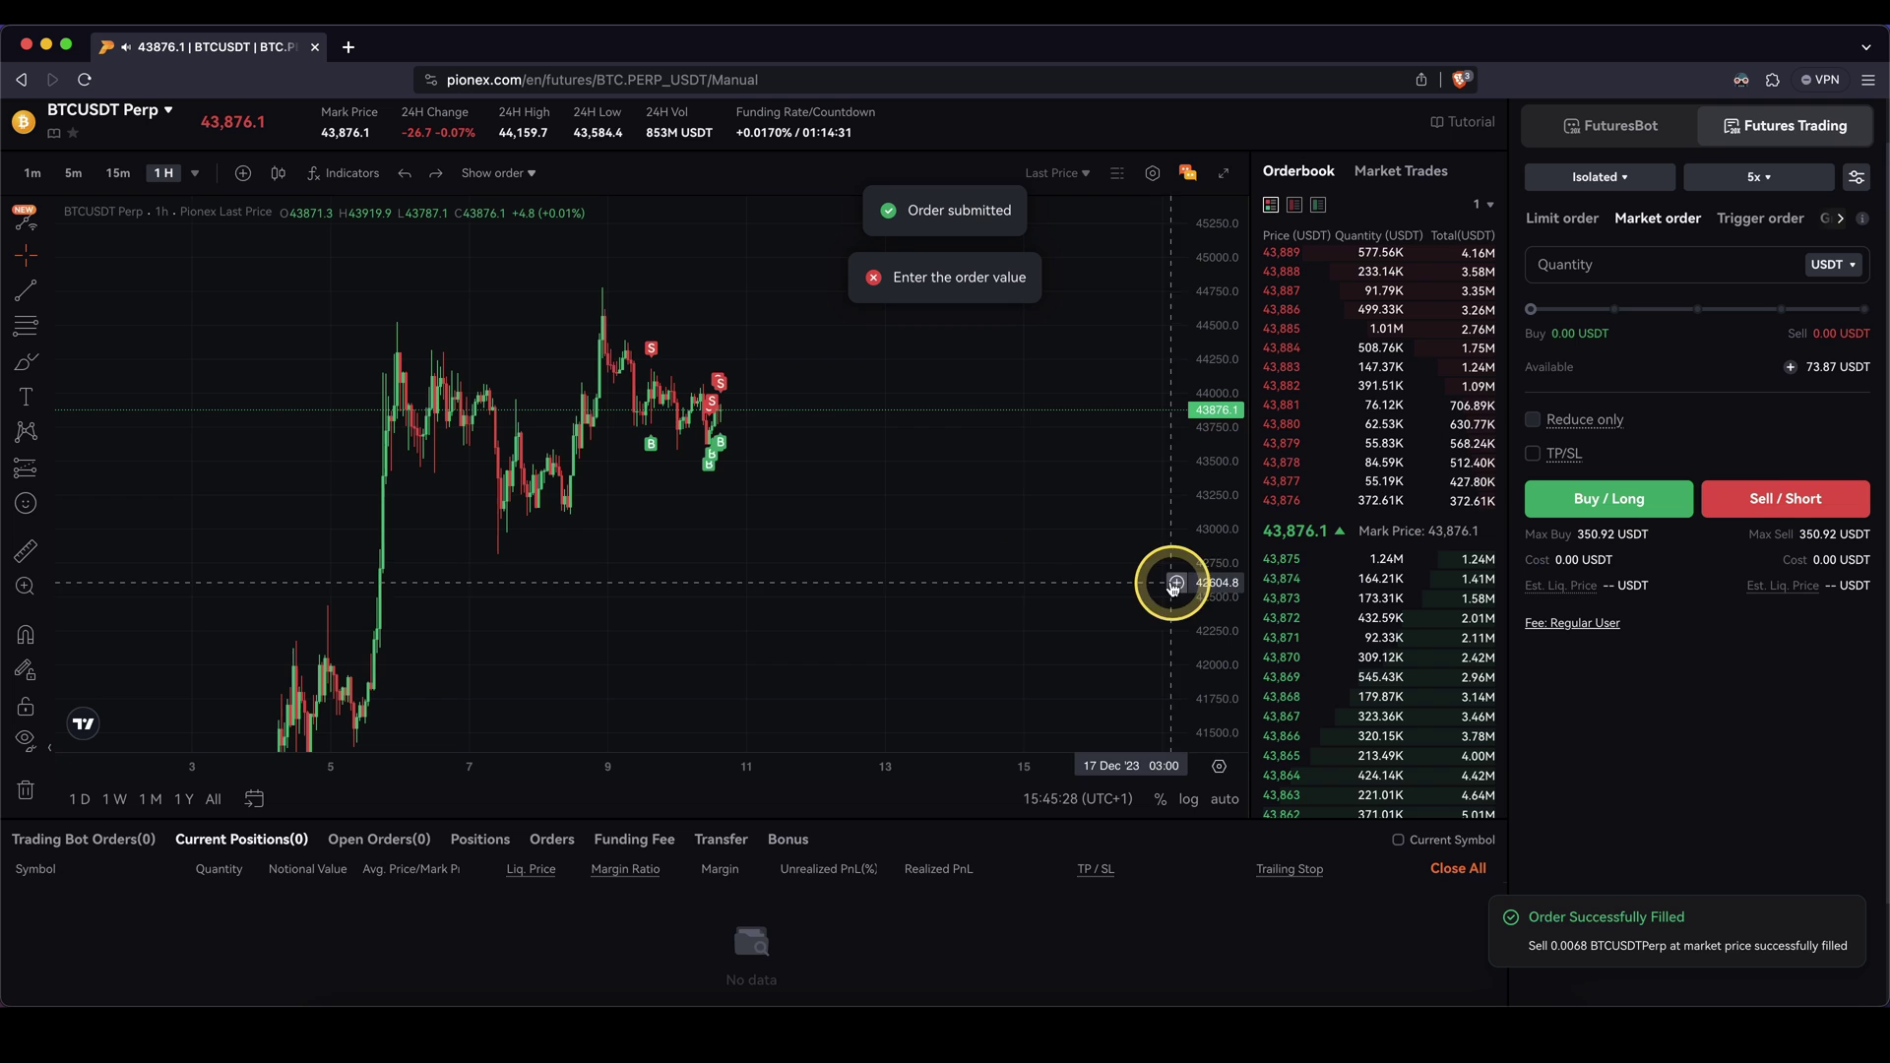
left_click_drag(1594, 308, 1704, 309)
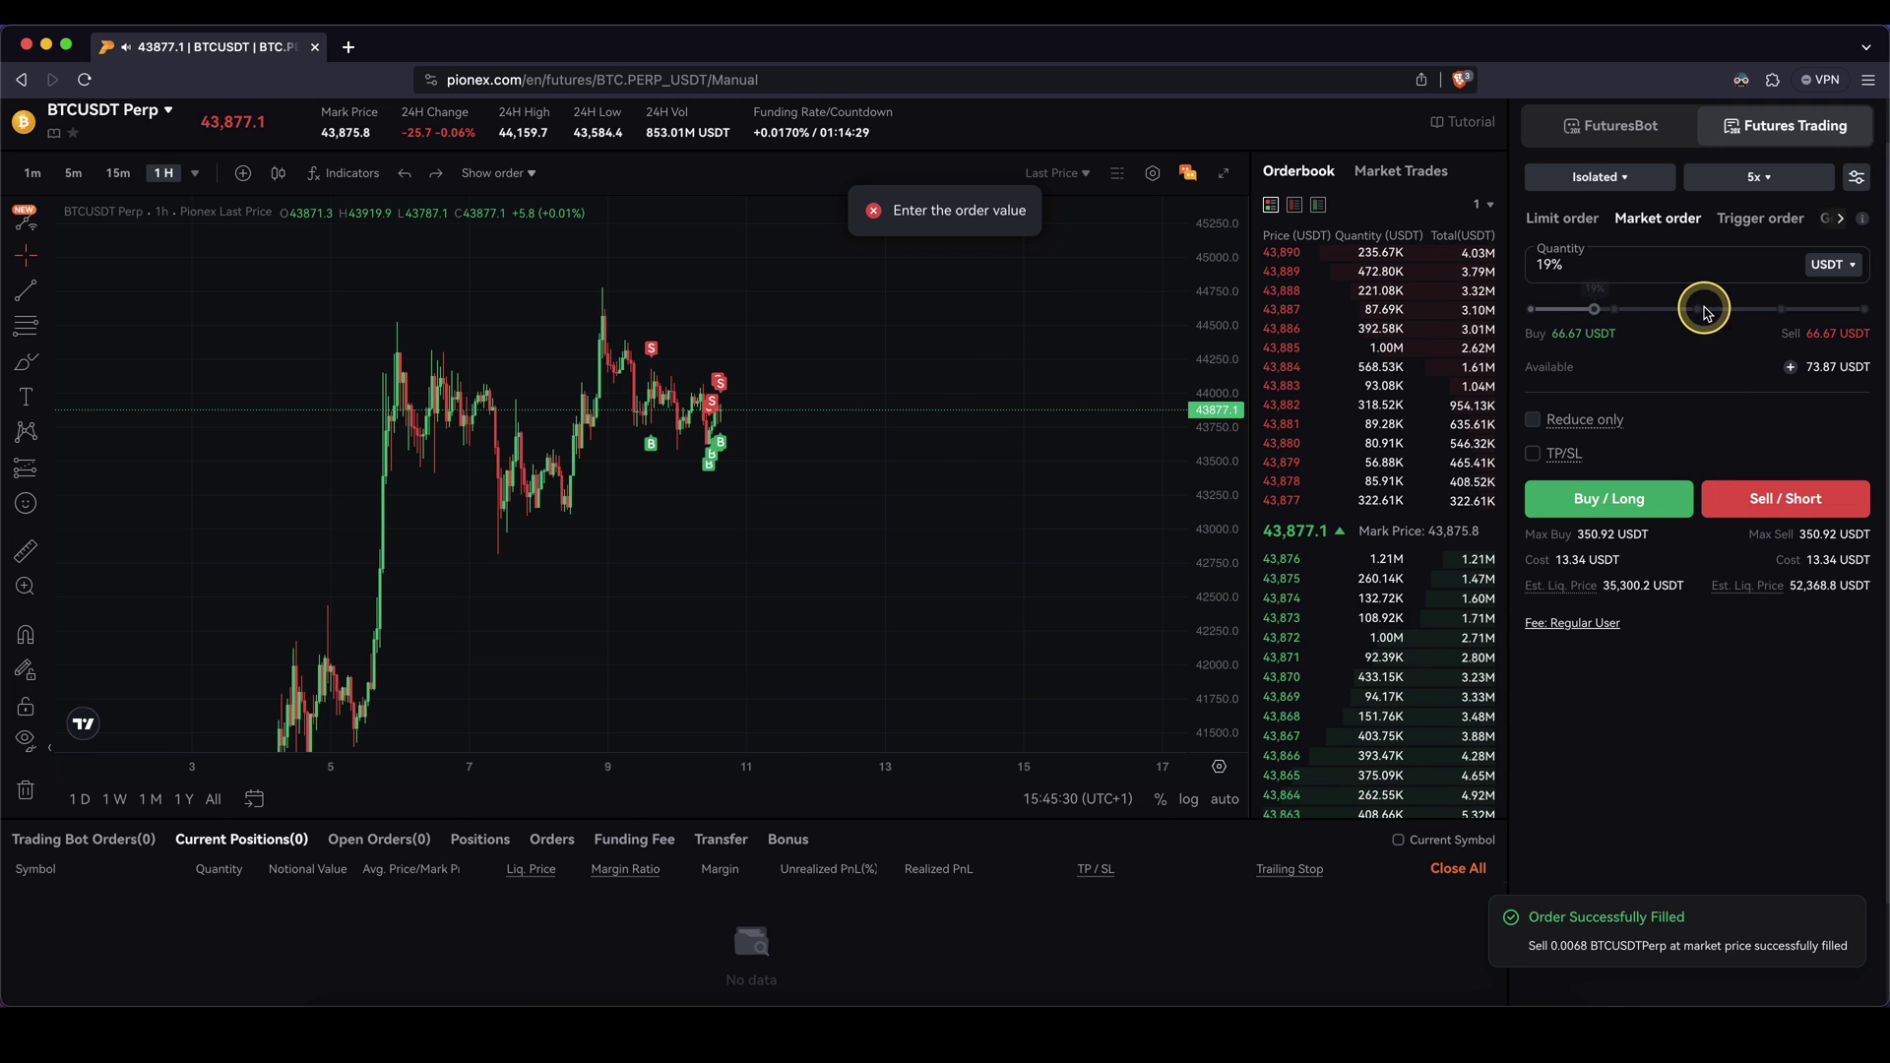
left_click(1737, 309)
left_click(1786, 496)
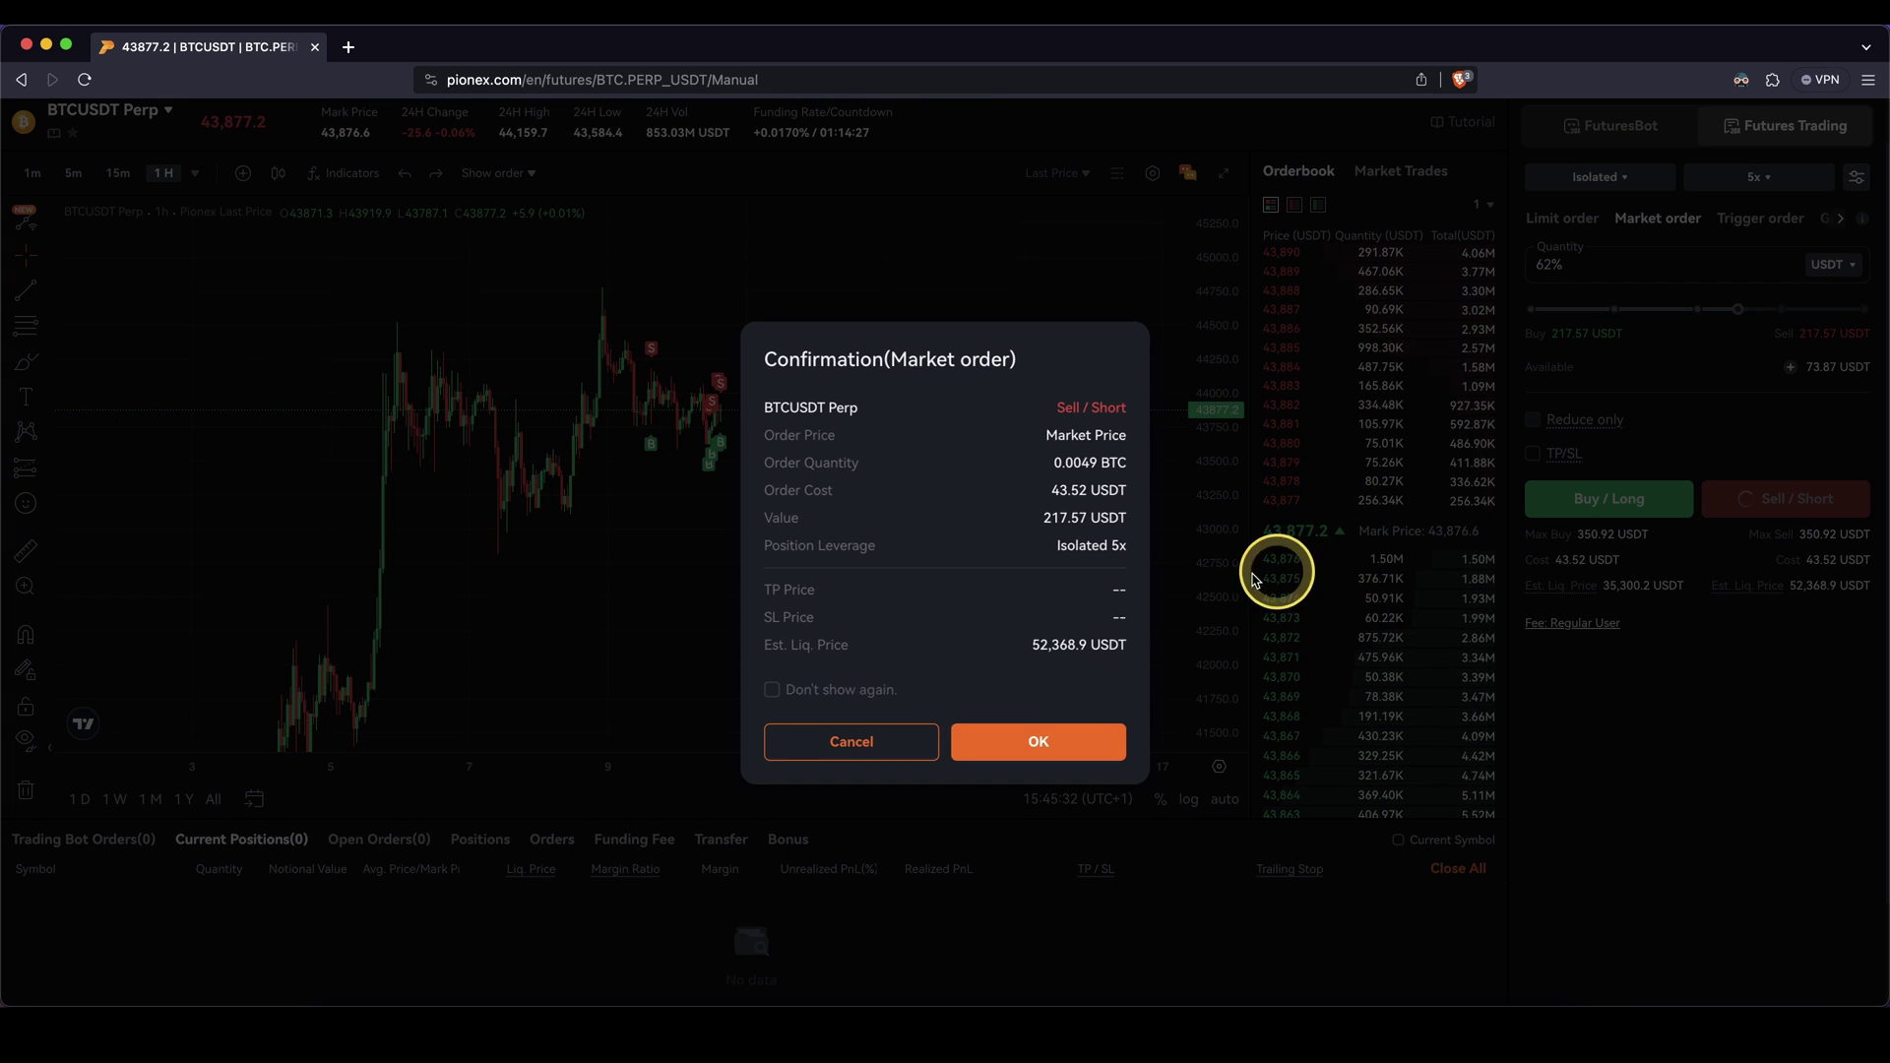
left_click(1089, 738)
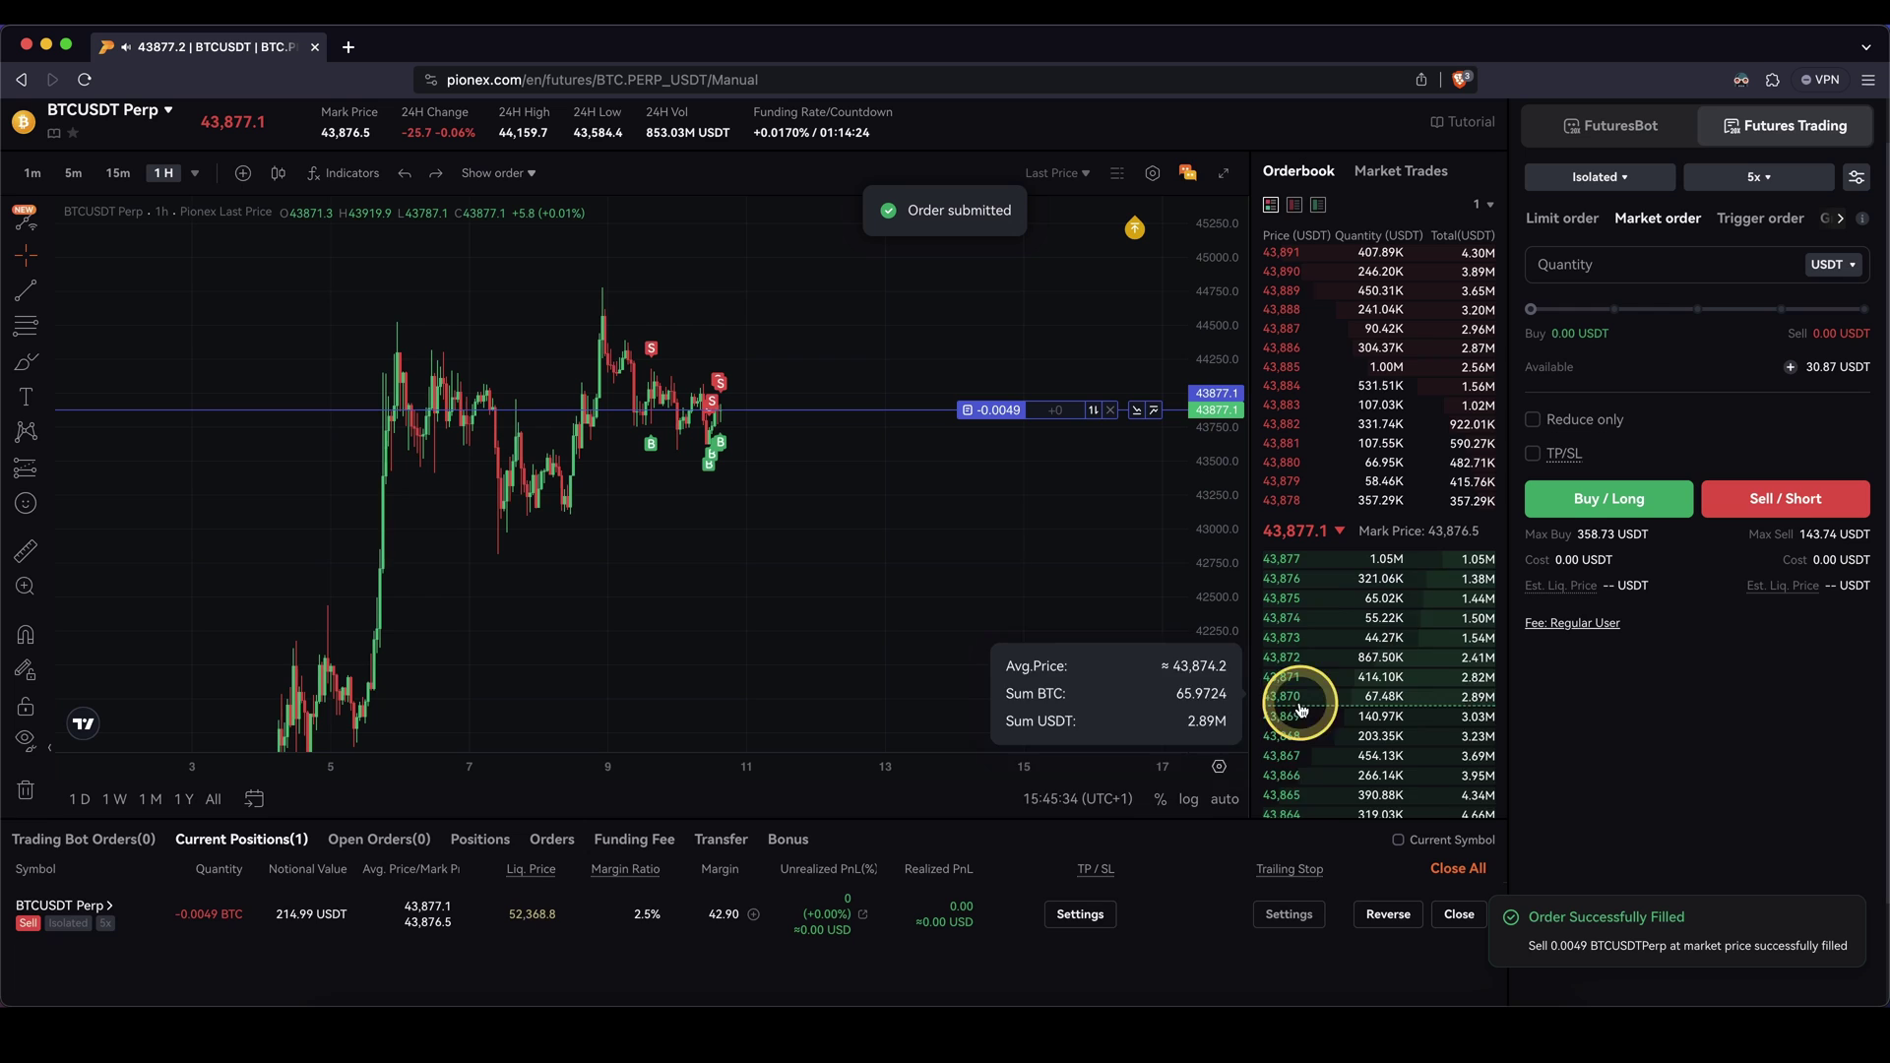
Step: Add a trailing stop with a 500 USDT retracement distance to the short position
left_click(1297, 912)
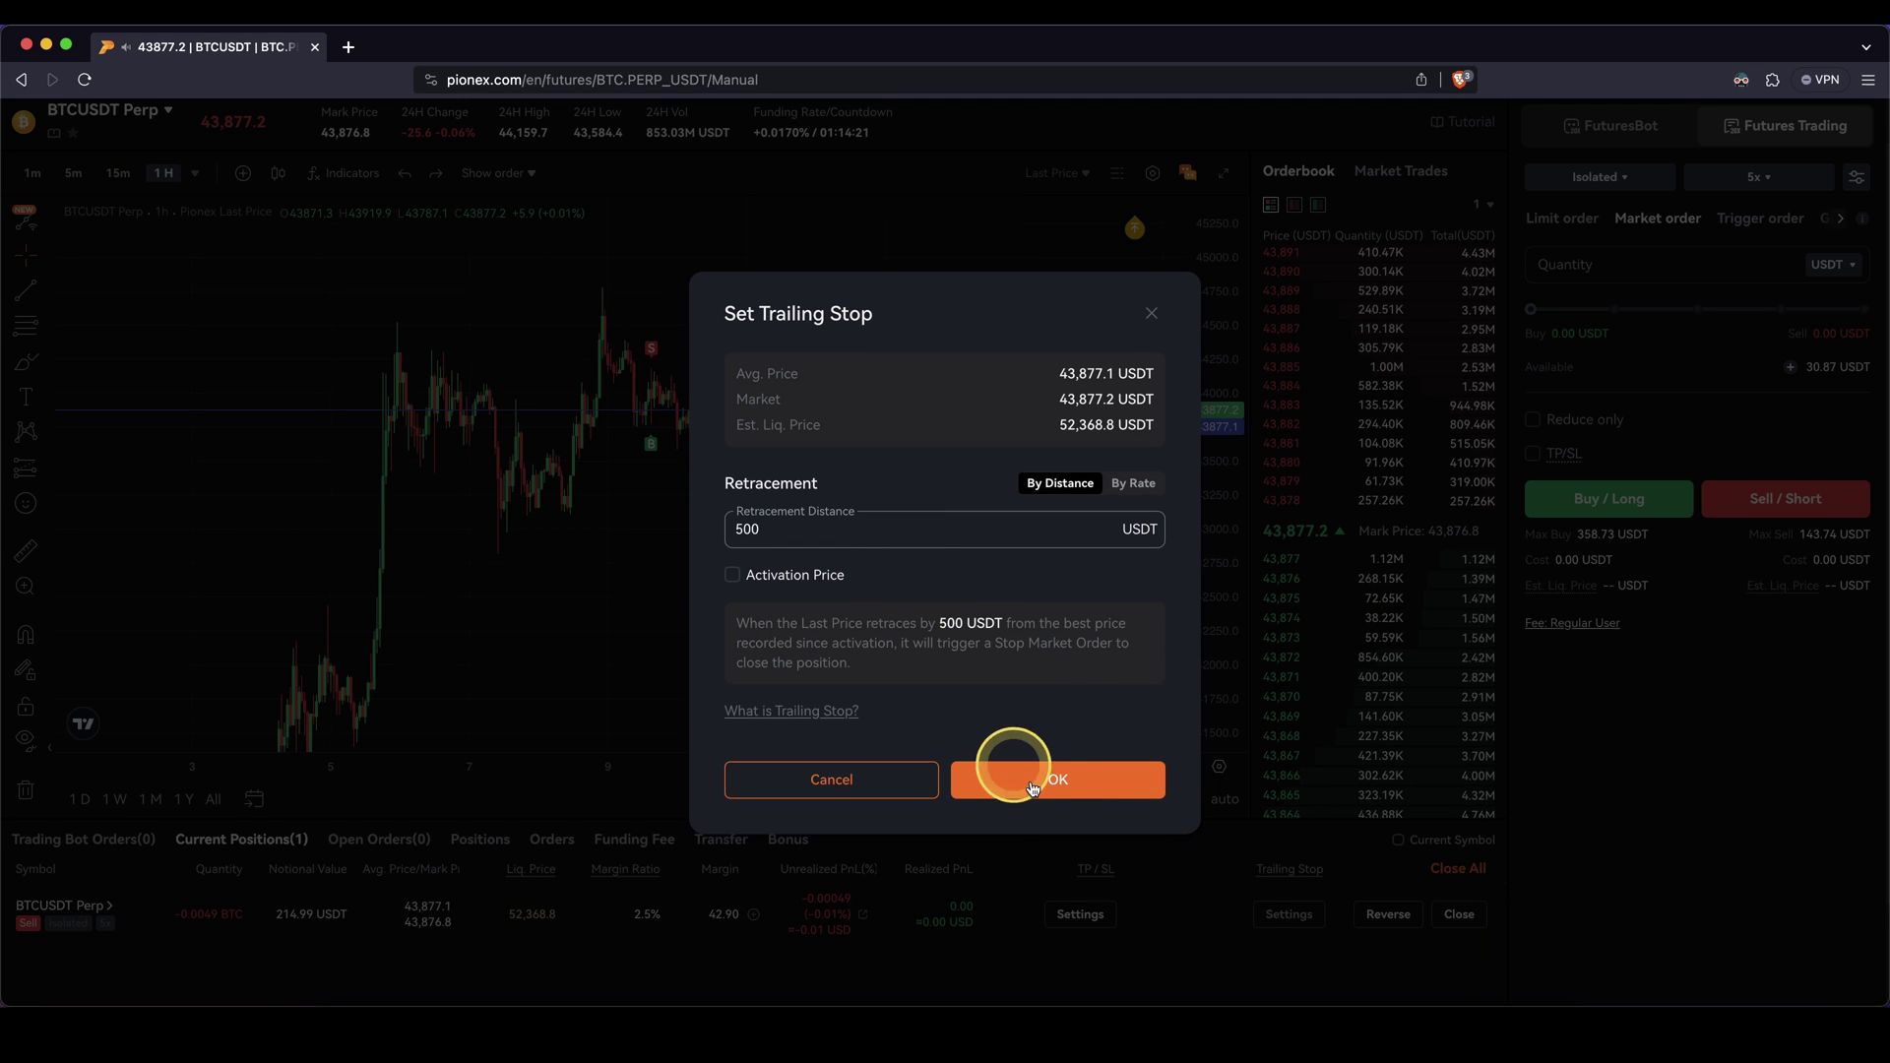
left_click(1073, 779)
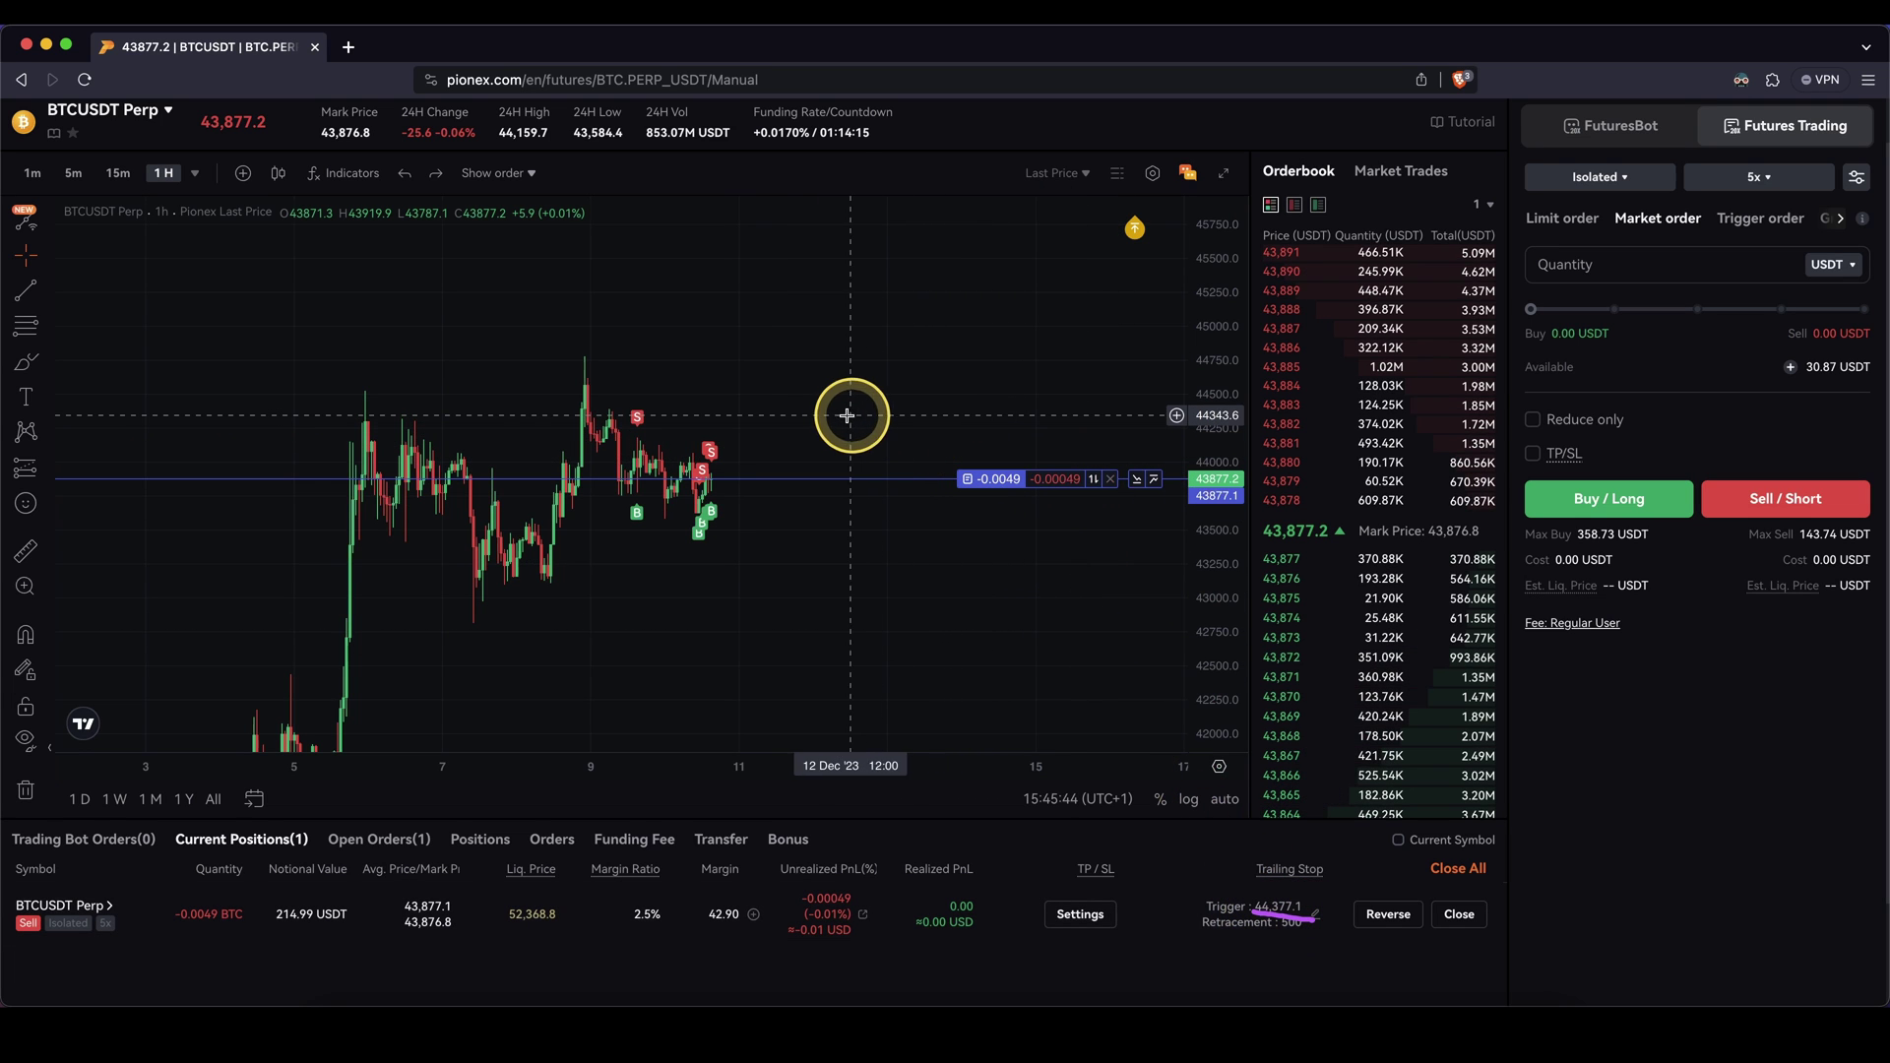
Step: Trace on the BTCUSDT chart how the short's trailing stop level follows a price fall and triggers on a rebound
left_click_drag(702, 415, 1156, 413)
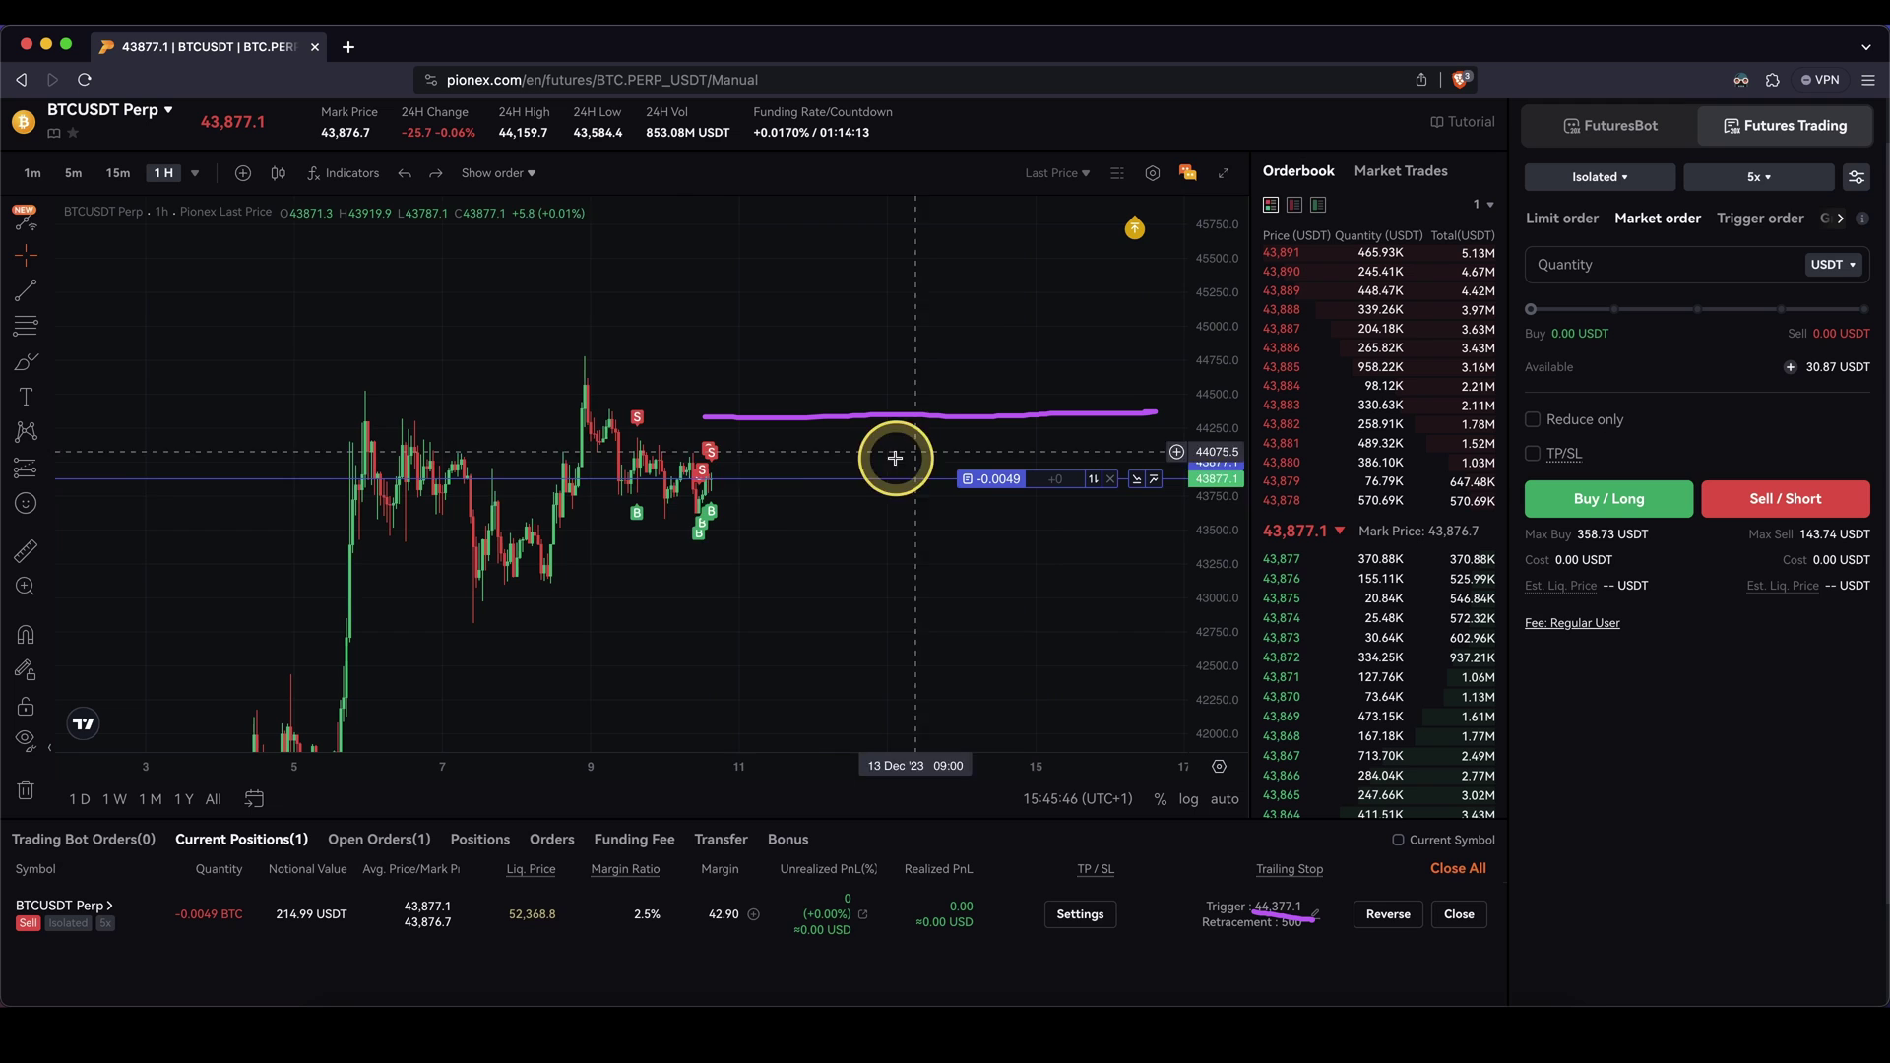
left_click_drag(723, 483, 924, 701)
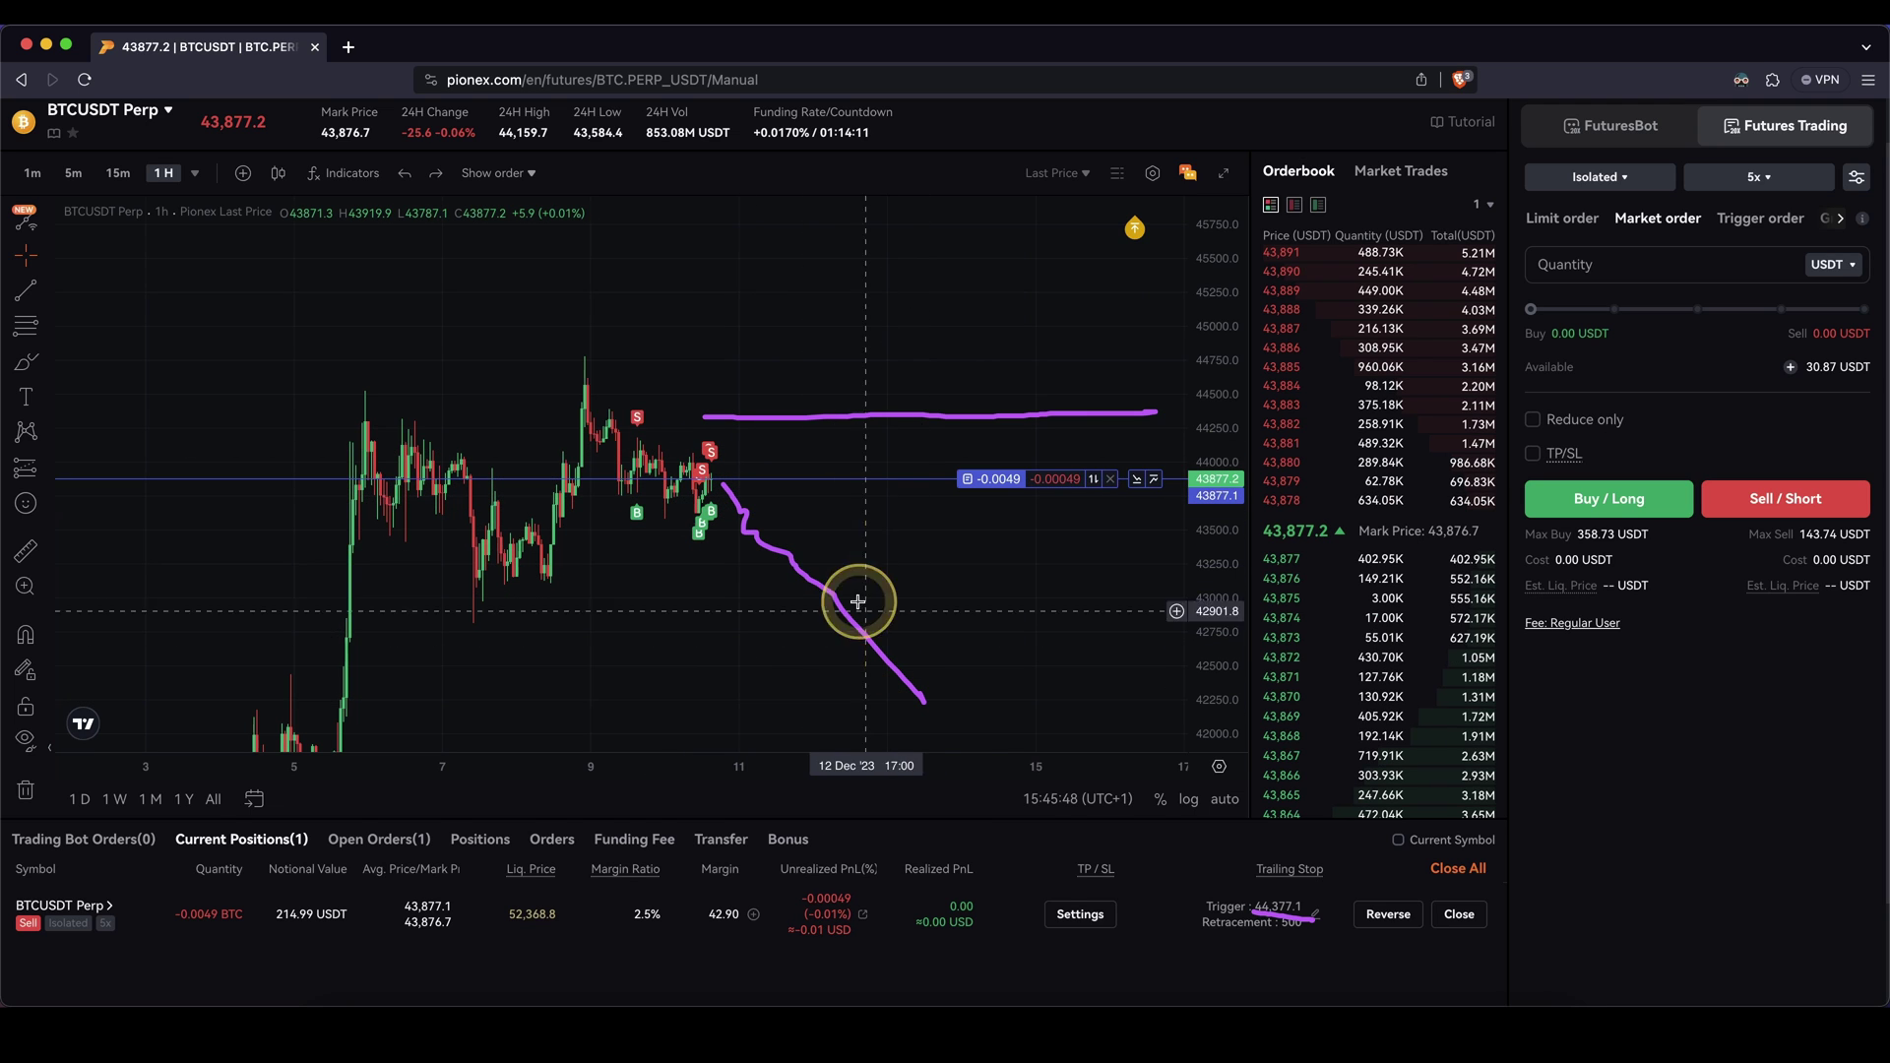
mouse_move(766, 416)
left_mouse_down()
mouse_move(936, 591)
mouse_move(931, 701)
left_mouse_up()
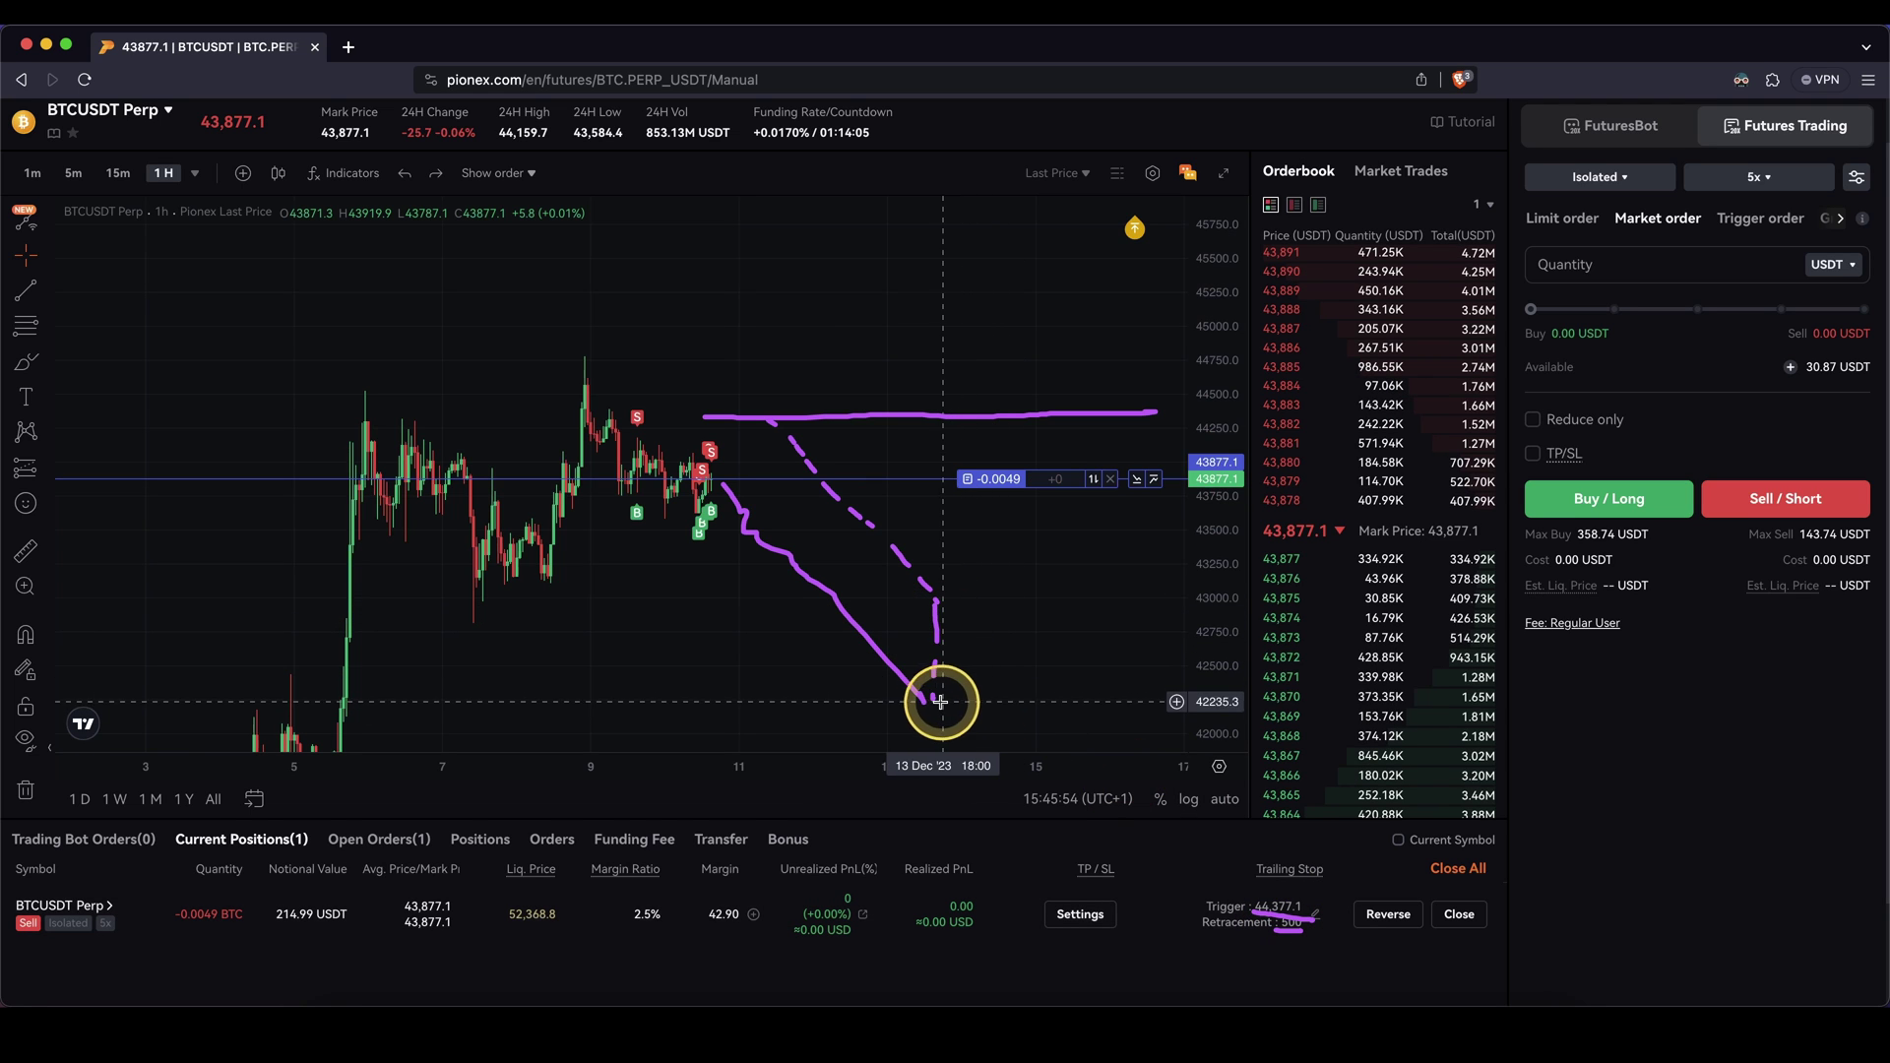
mouse_move(933, 702)
left_mouse_down()
mouse_move(1059, 559)
mouse_move(1014, 603)
mouse_move(1110, 603)
left_mouse_up()
left_click(953, 607)
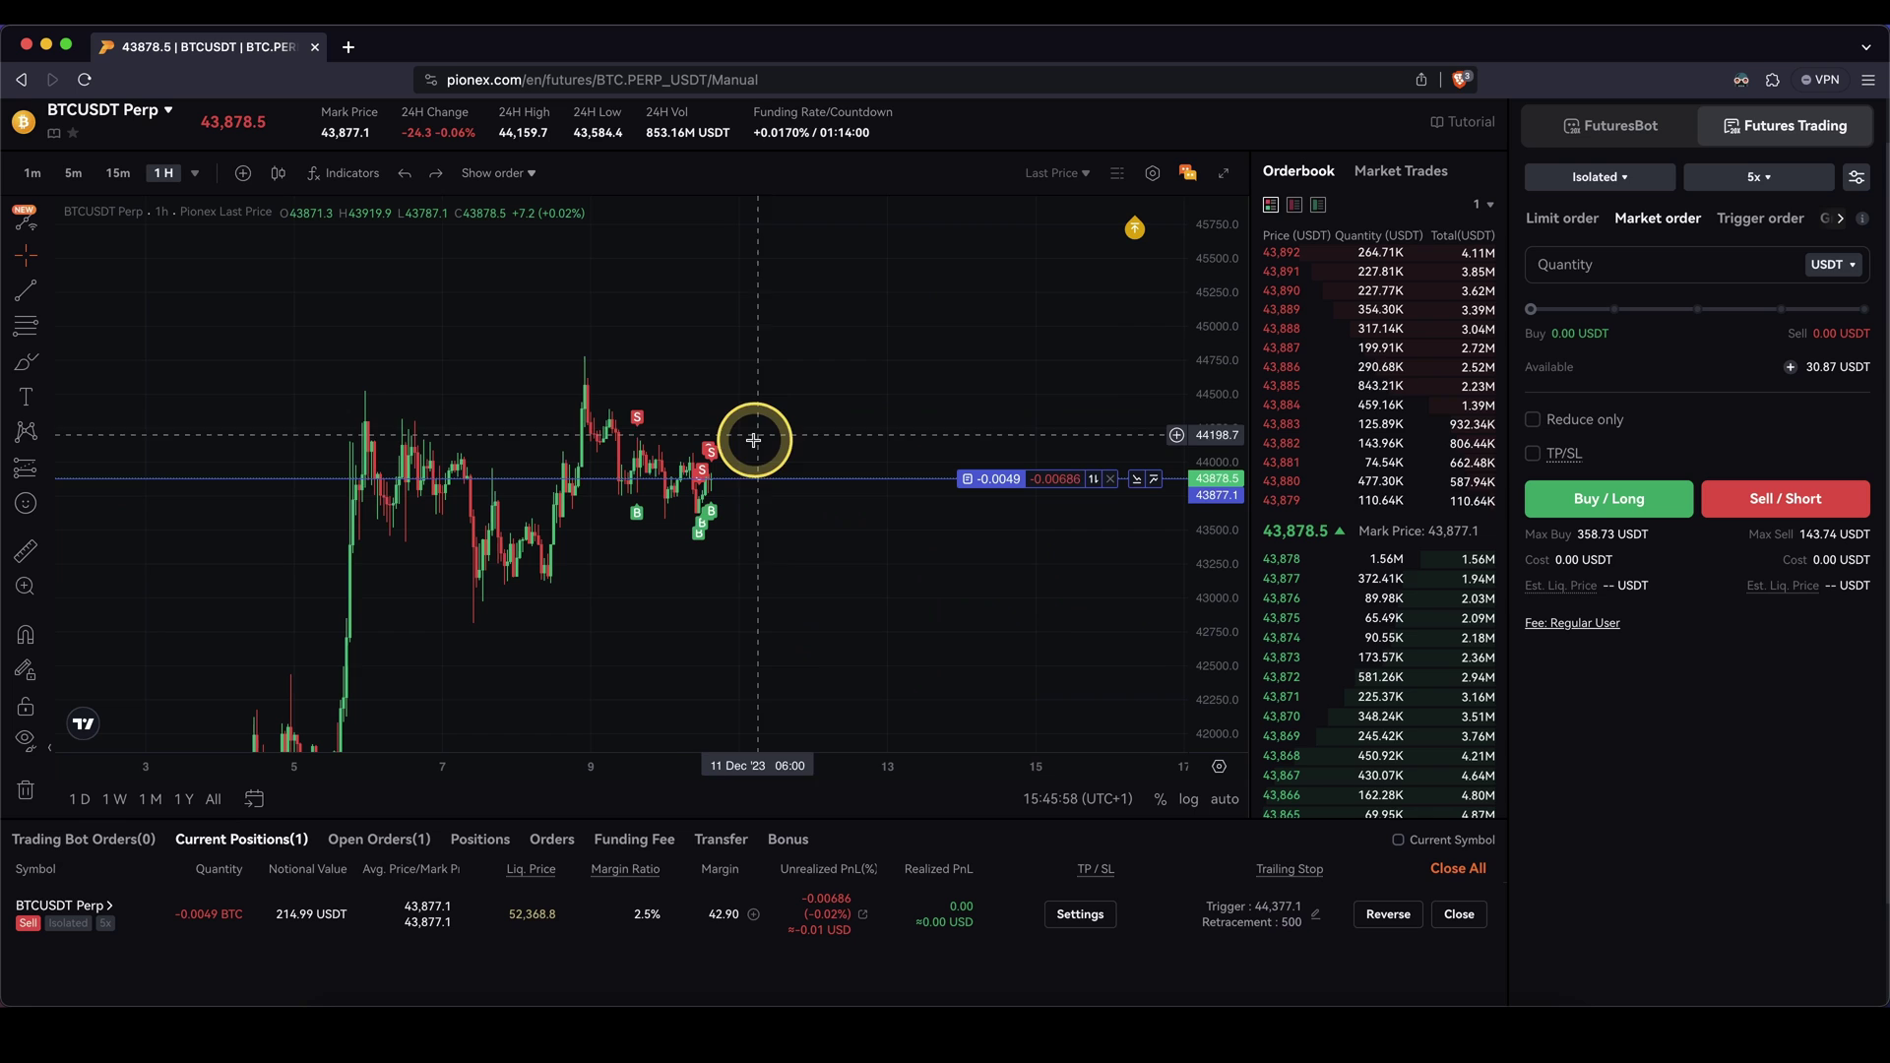
Step: Mark the short's initial trigger level on the chart and trace a direct price rise reaching it
left_click_drag(714, 401, 1210, 402)
left_click(789, 493)
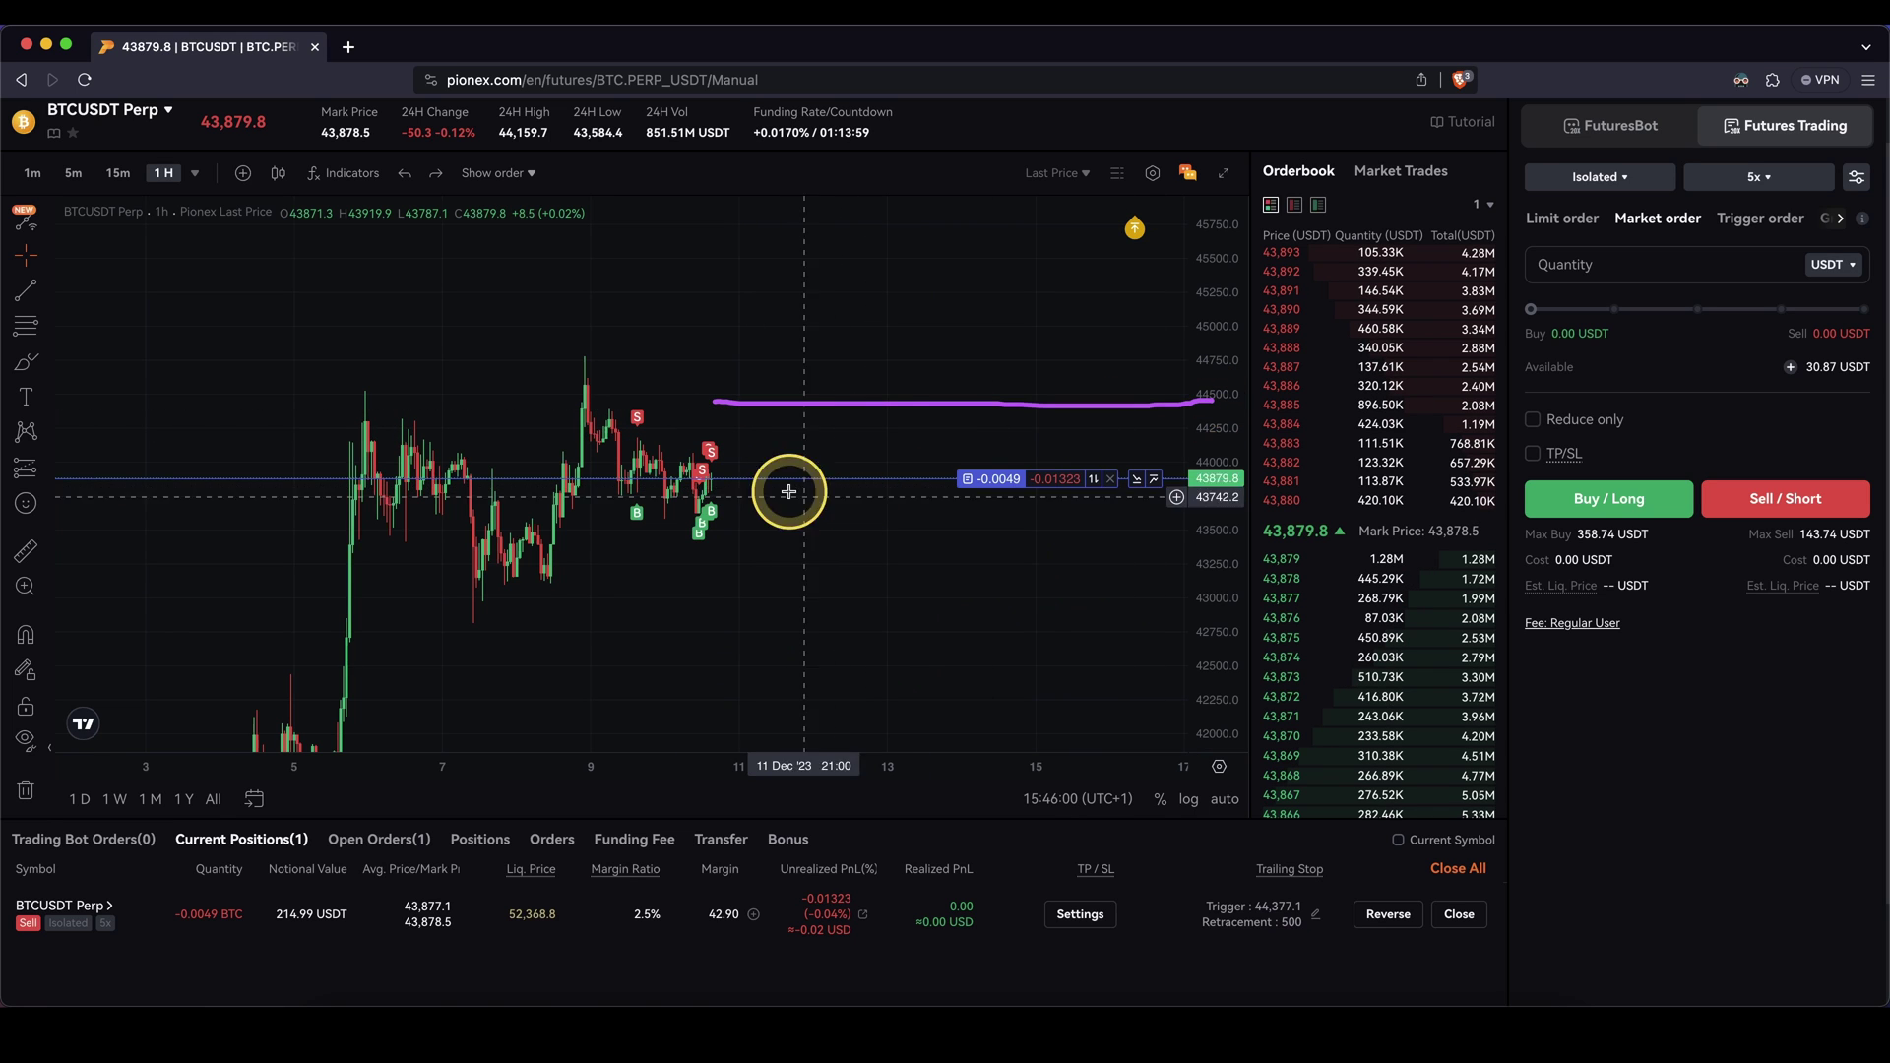
left_click_drag(729, 474, 852, 401)
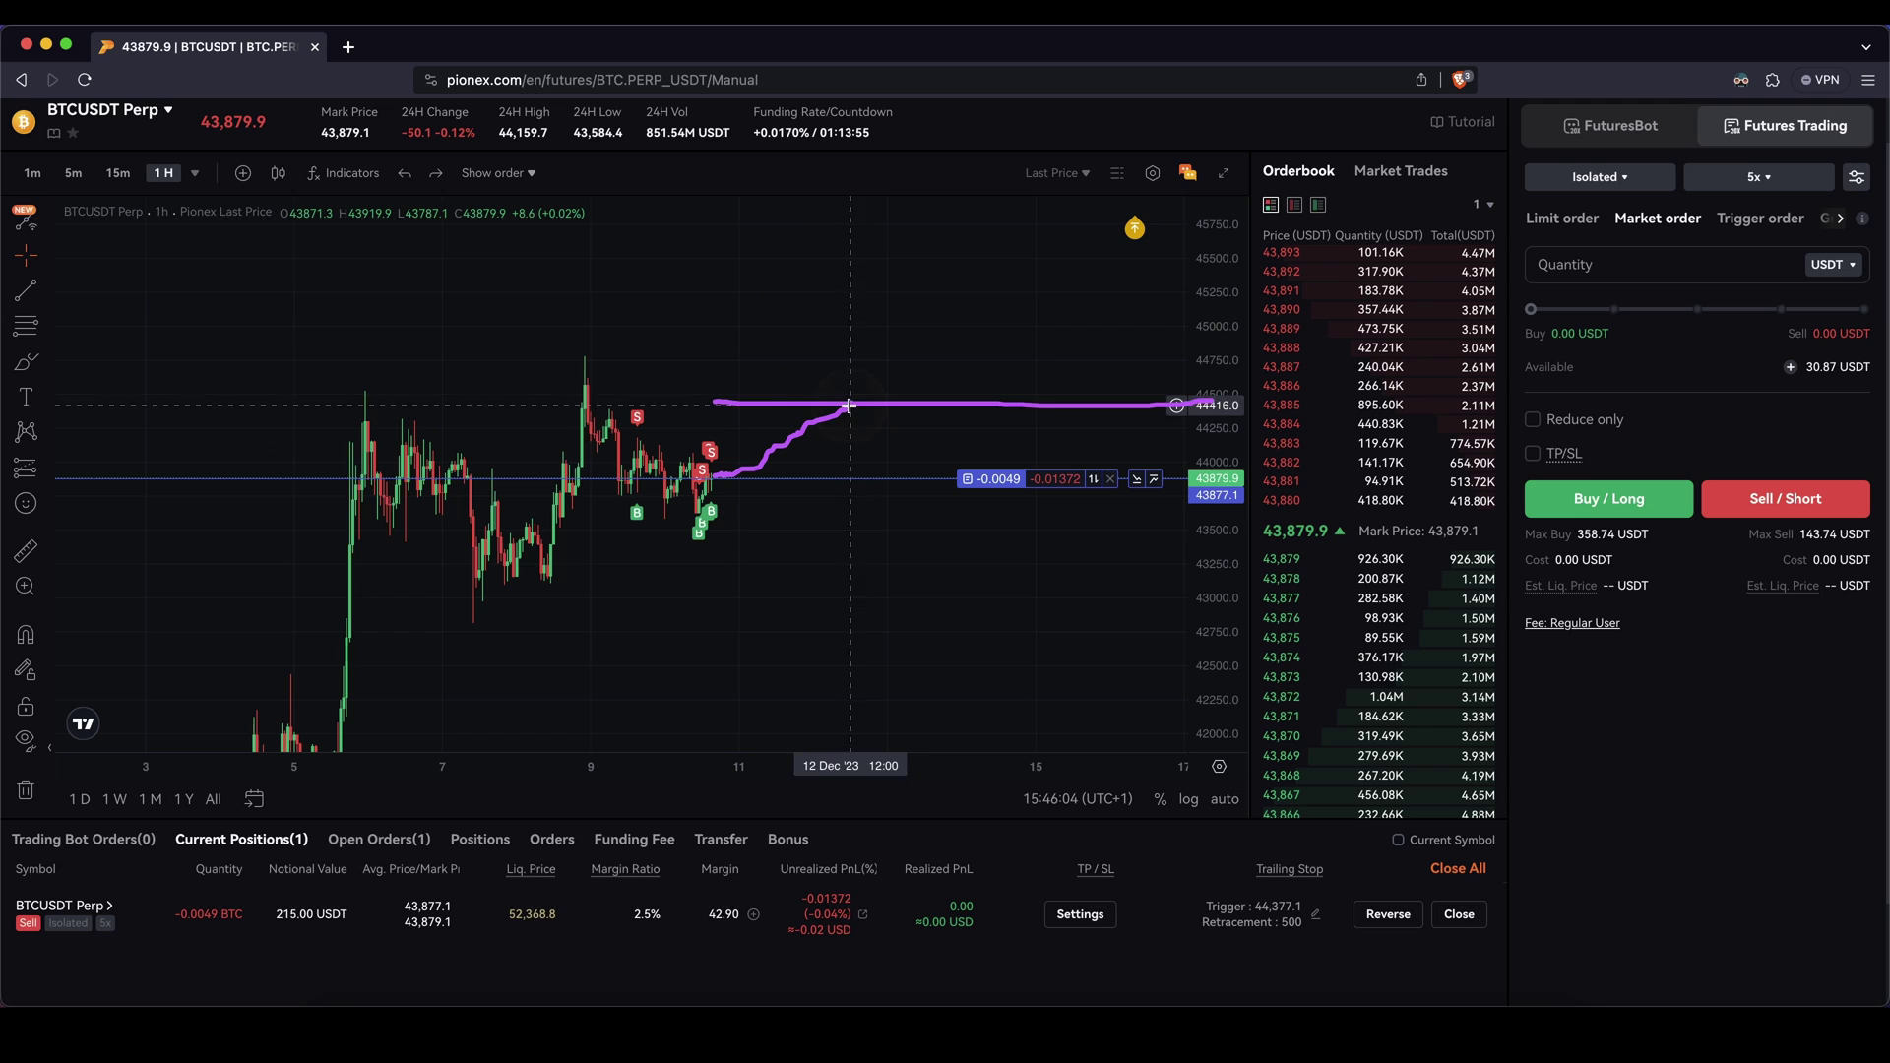